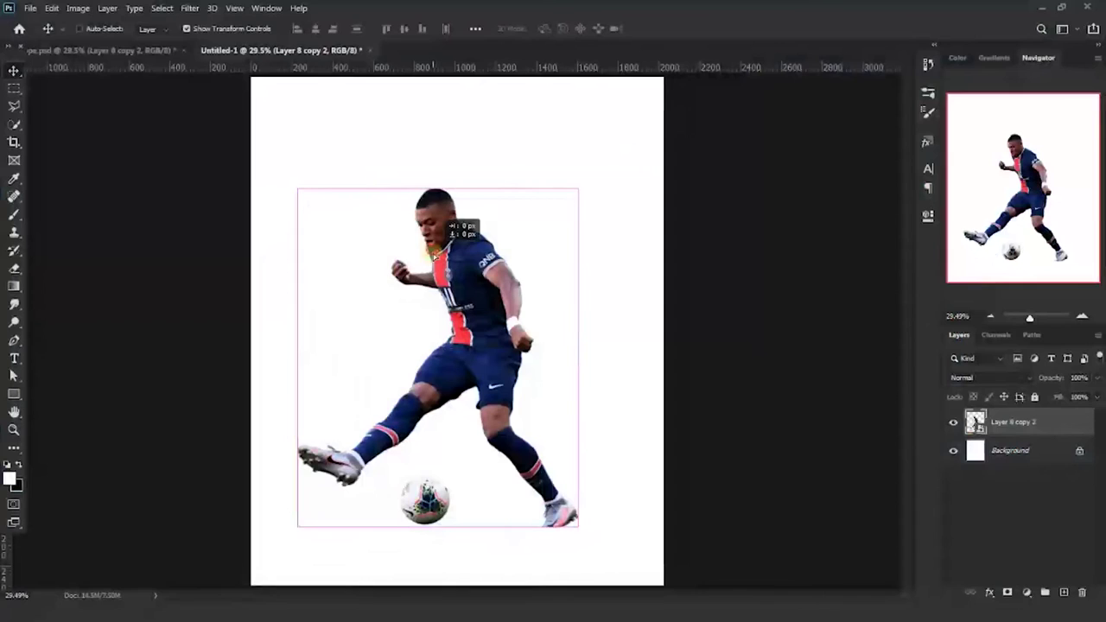
# Nudge the player cutout slightly right and down, then rasterize the player layer.
pyautogui.moveTo(435, 255); pyautogui.dragTo(445, 263)
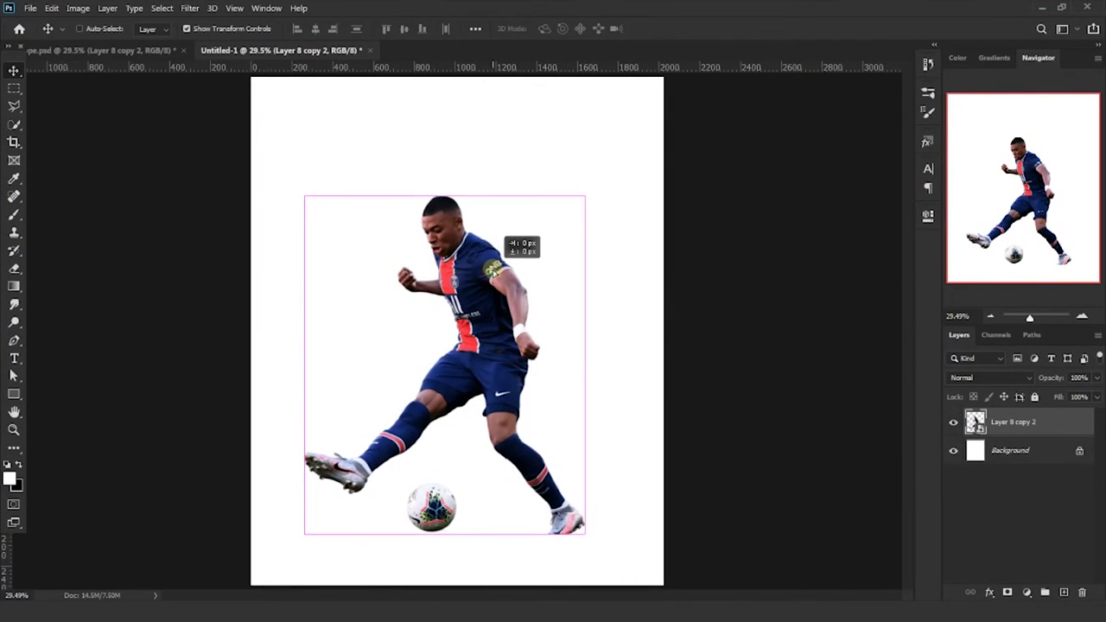
pyautogui.click(19, 426)
pyautogui.rightClick(1050, 422)
pyautogui.click(950, 257)
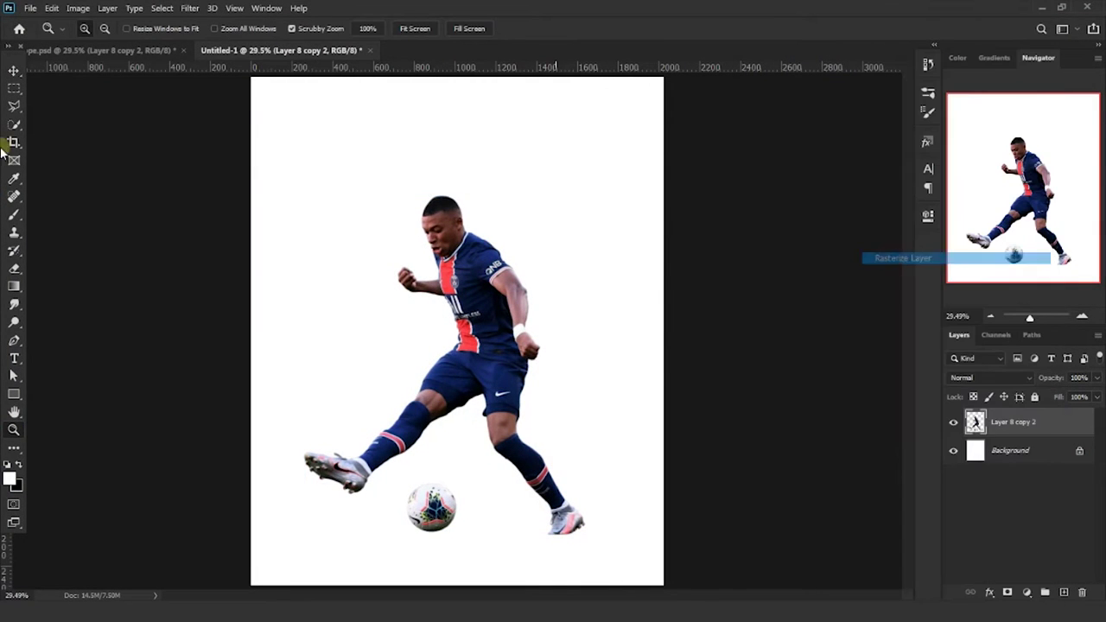
# Marquee-select the football and move it up beside the kicking boot, then fit the poster.
pyautogui.click(14, 88)
pyautogui.scroll(3, 396, 553)
pyautogui.moveTo(537, 346); pyautogui.dragTo(381, 541)
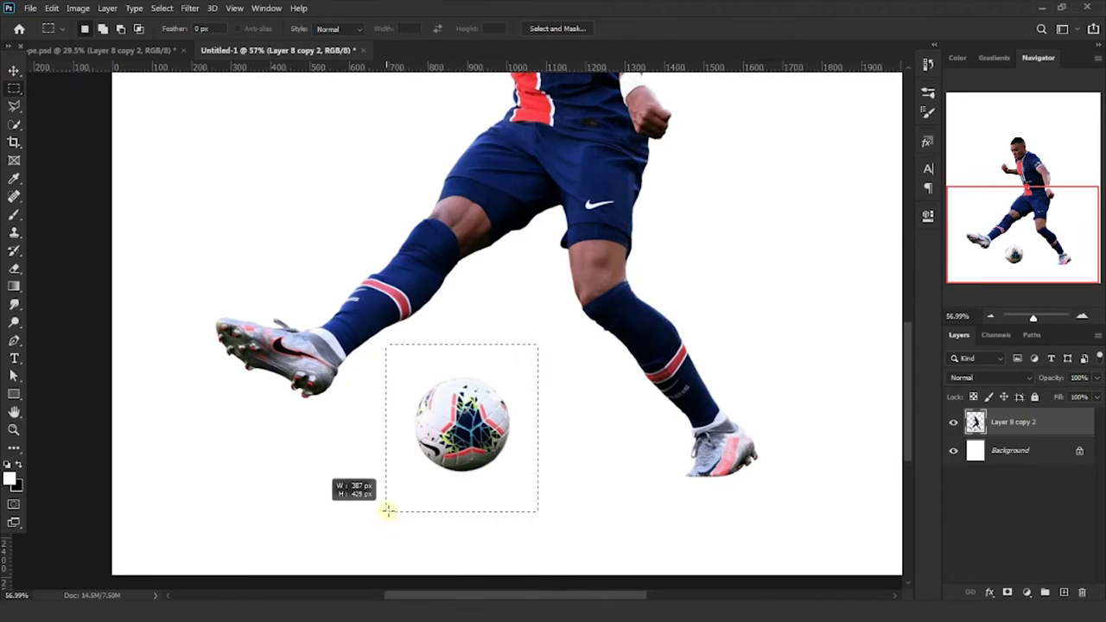
pyautogui.press('v')
pyautogui.moveTo(466, 385); pyautogui.dragTo(264, 229)
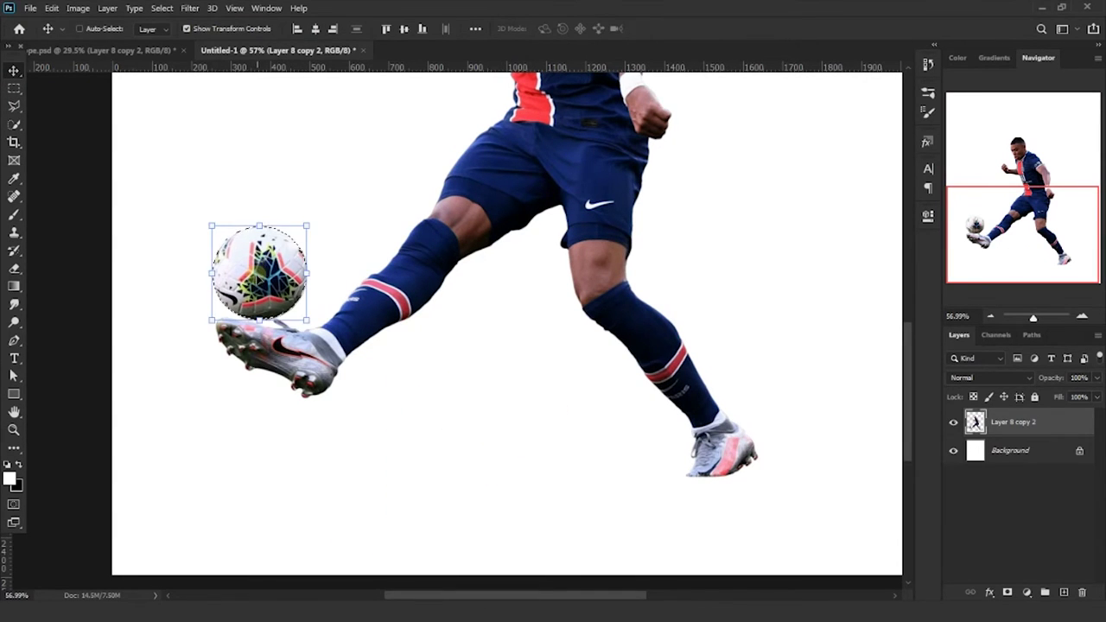
pyautogui.rightClick(1052, 425)
pyautogui.press('Escape')
pyautogui.click(13, 429)
pyautogui.scroll(-3, 519, 287)
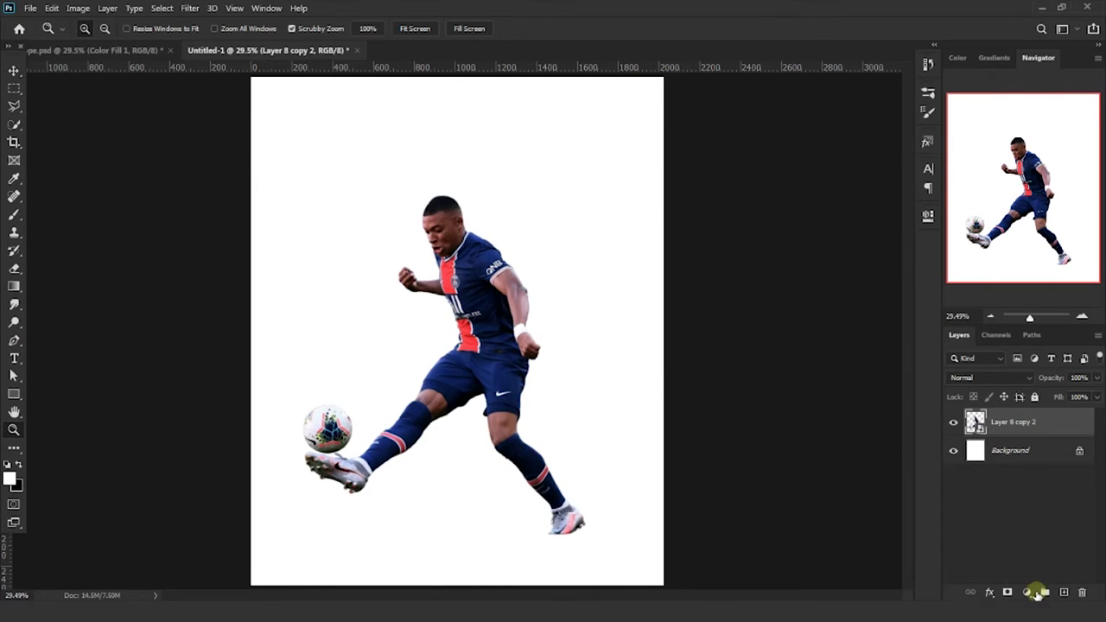
# Add a navy #03224e solid colour fill below the player and hide the player layer.
pyautogui.click(1034, 593)
pyautogui.click(1012, 350)
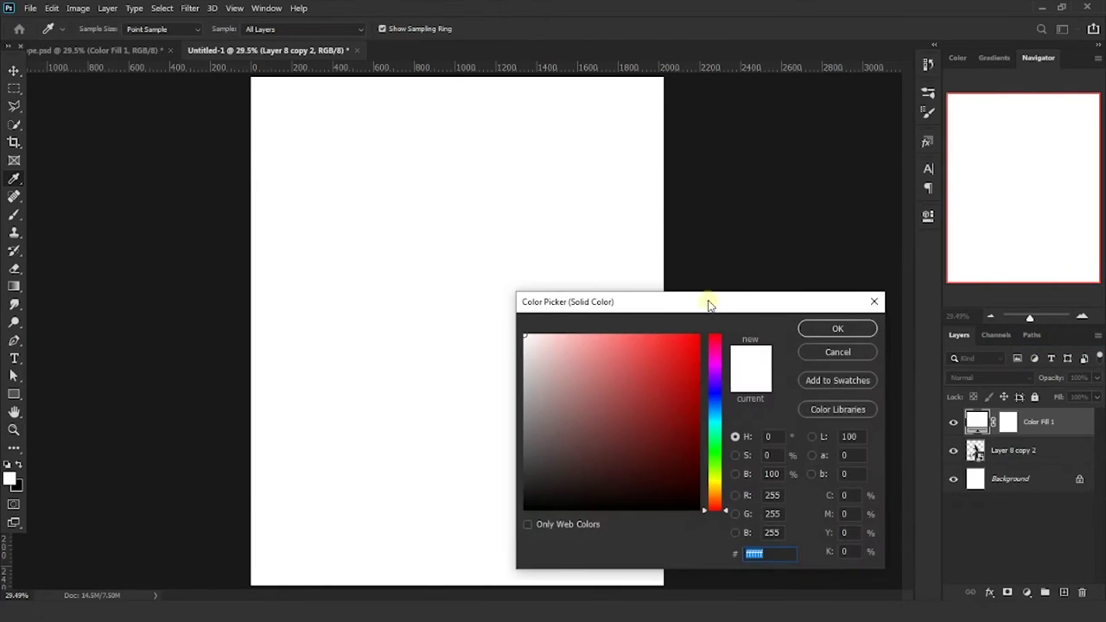
pyautogui.write('03224e')
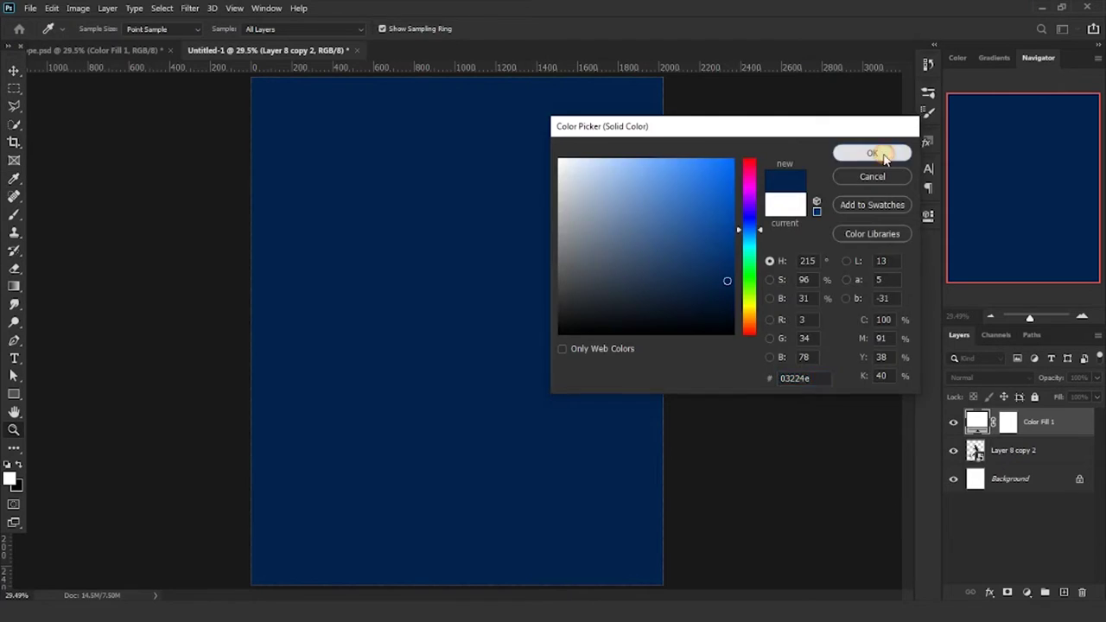
pyautogui.click(885, 156)
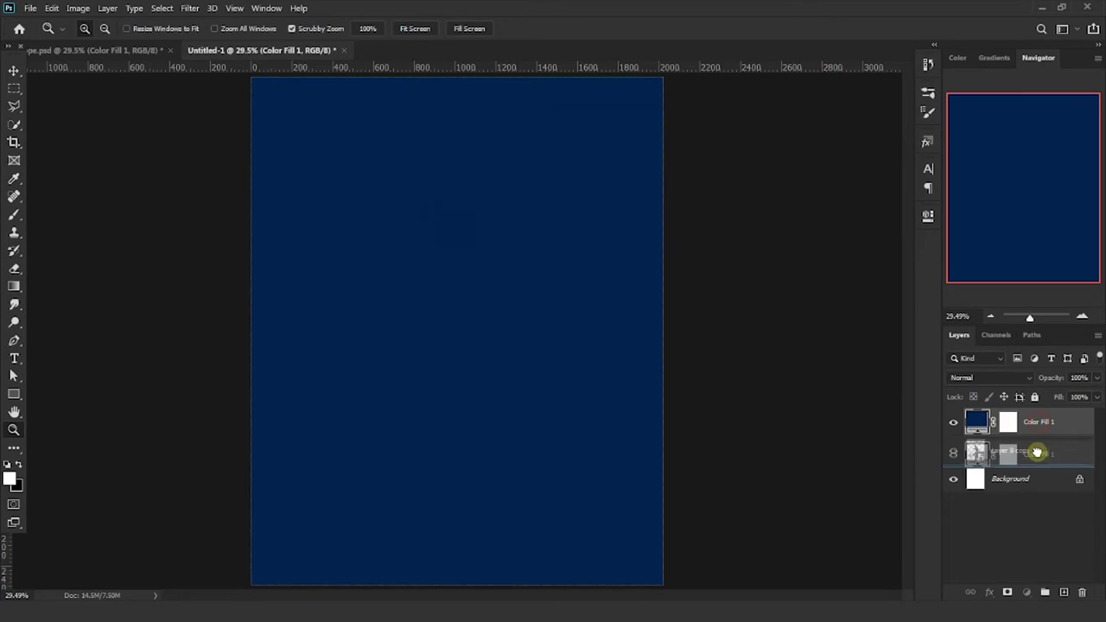
pyautogui.moveTo(1036, 452); pyautogui.dragTo(1036, 456)
pyautogui.click(953, 422)
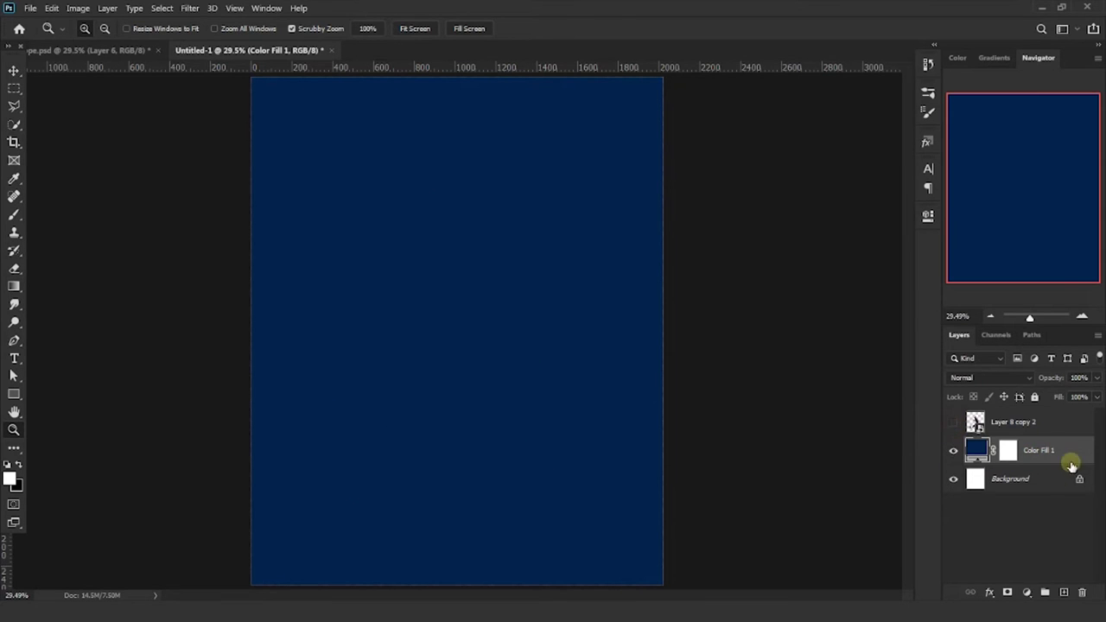
# Paint a large soft glow at the canvas centre on a new Overlay layer.
pyautogui.click(14, 214)
pyautogui.hotkey('ctrl', 'shift', 'alt', 'n')
pyautogui.moveTo(451, 331); pyautogui.dragTo(449, 323)
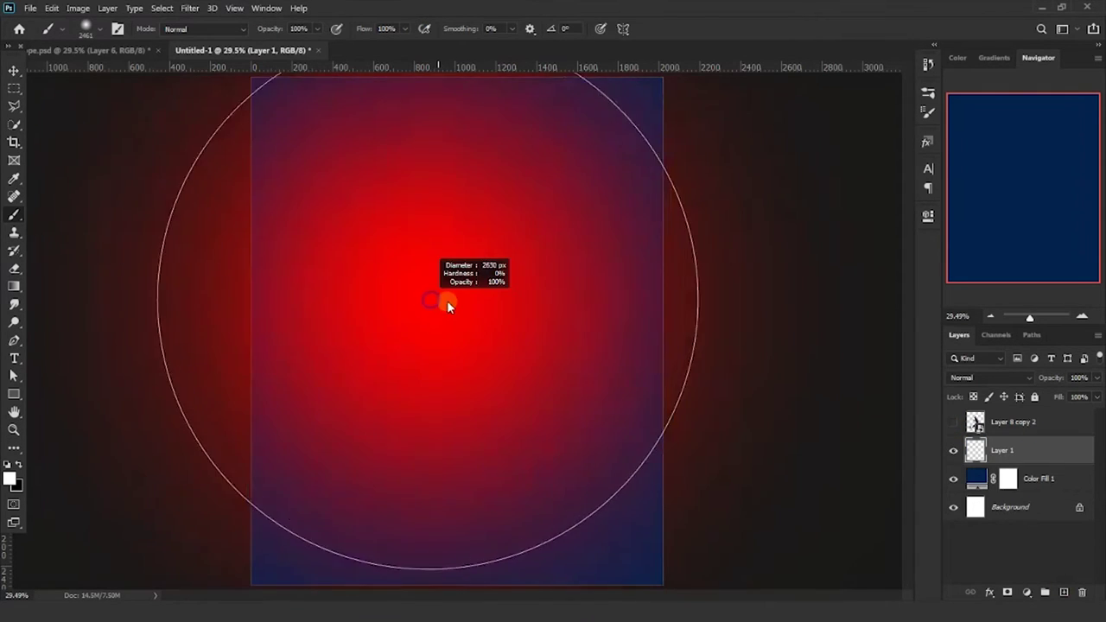
pyautogui.click(966, 377)
pyautogui.click(964, 418)
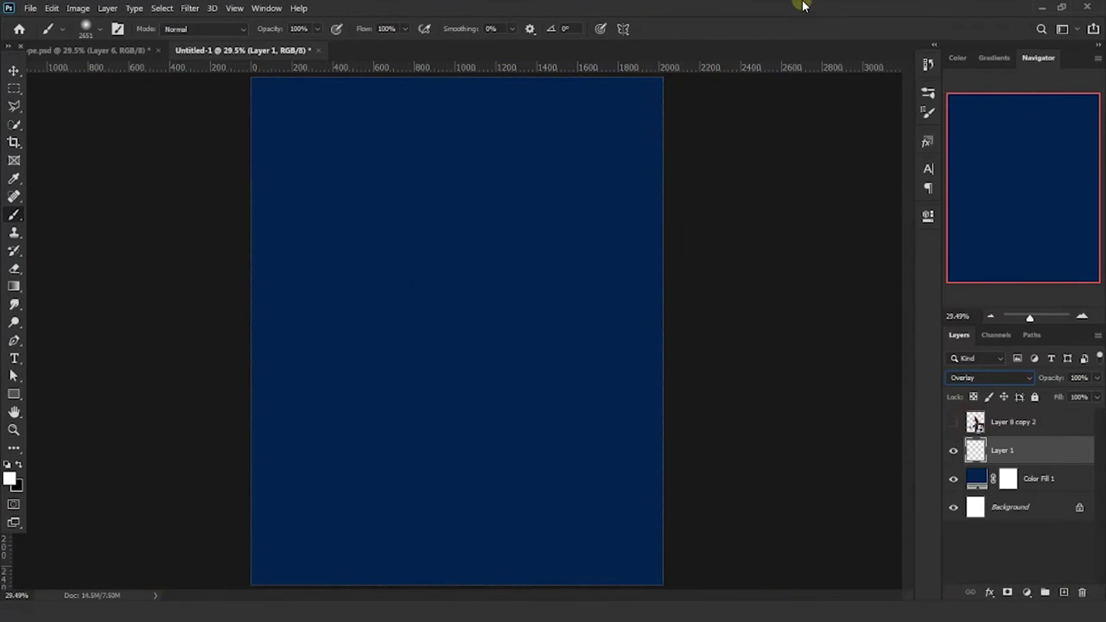
pyautogui.click(471, 343)
pyautogui.moveTo(490, 347)
pyautogui.mouseDown()
pyautogui.moveTo(444, 324)
pyautogui.moveTo(281, 323)
pyautogui.mouseUp()
pyautogui.click(449, 327)
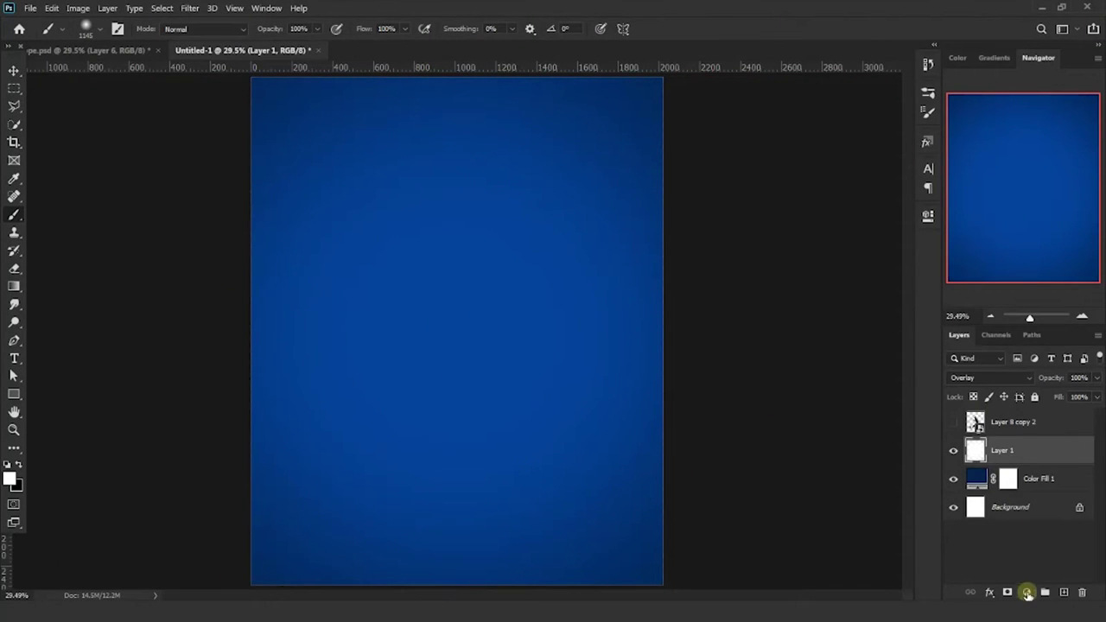
# Add a black solid colour fill layer.
pyautogui.click(1026, 593)
pyautogui.click(1016, 347)
pyautogui.click(571, 334)
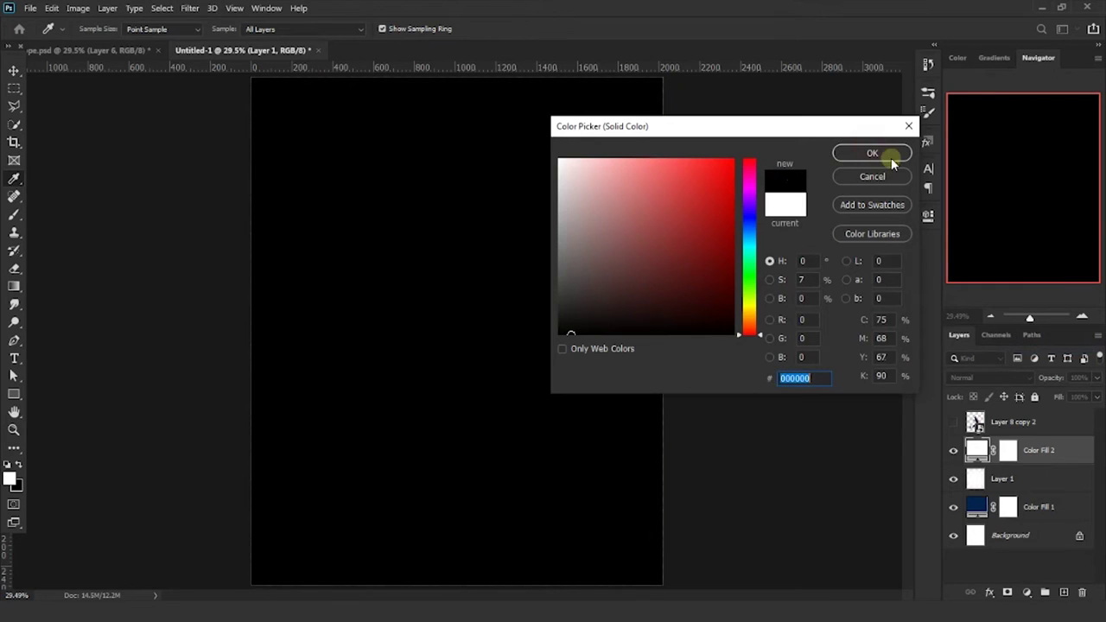
pyautogui.click(892, 159)
# Invert the black fill's mask to hide it and test a dark stroke along the bottom edge.
pyautogui.rightClick(1009, 451)
pyautogui.press('Escape')
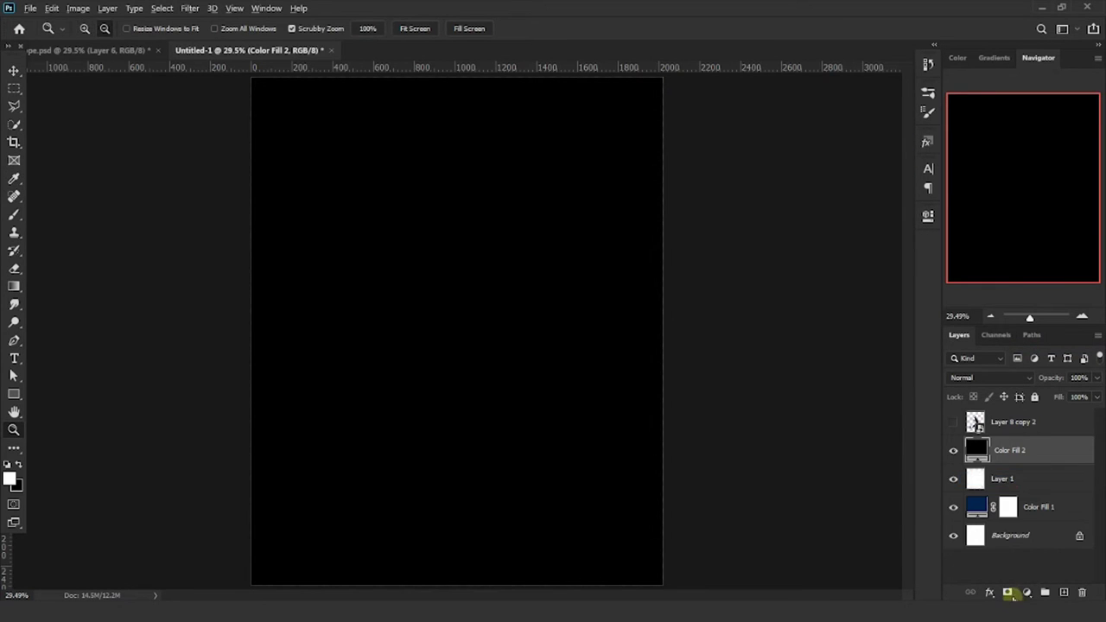
pyautogui.hotkey('ctrl', 'i')
pyautogui.write('36')
pyautogui.press('Return')
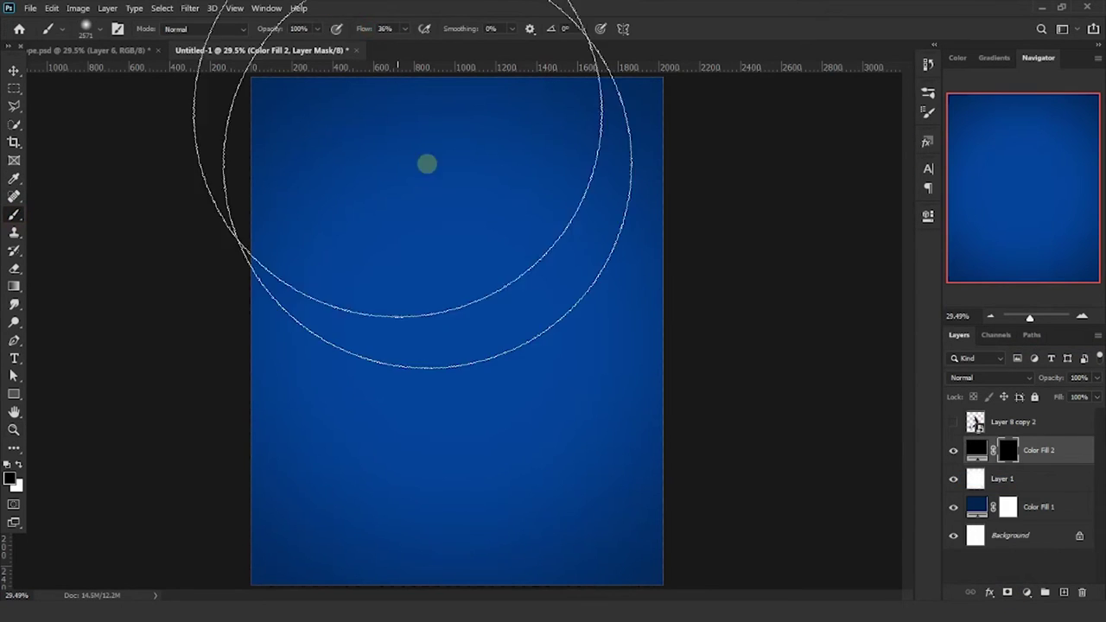
pyautogui.scroll(-3, 452, 304)
pyautogui.press('x')
pyautogui.moveTo(642, 536); pyautogui.dragTo(148, 537)
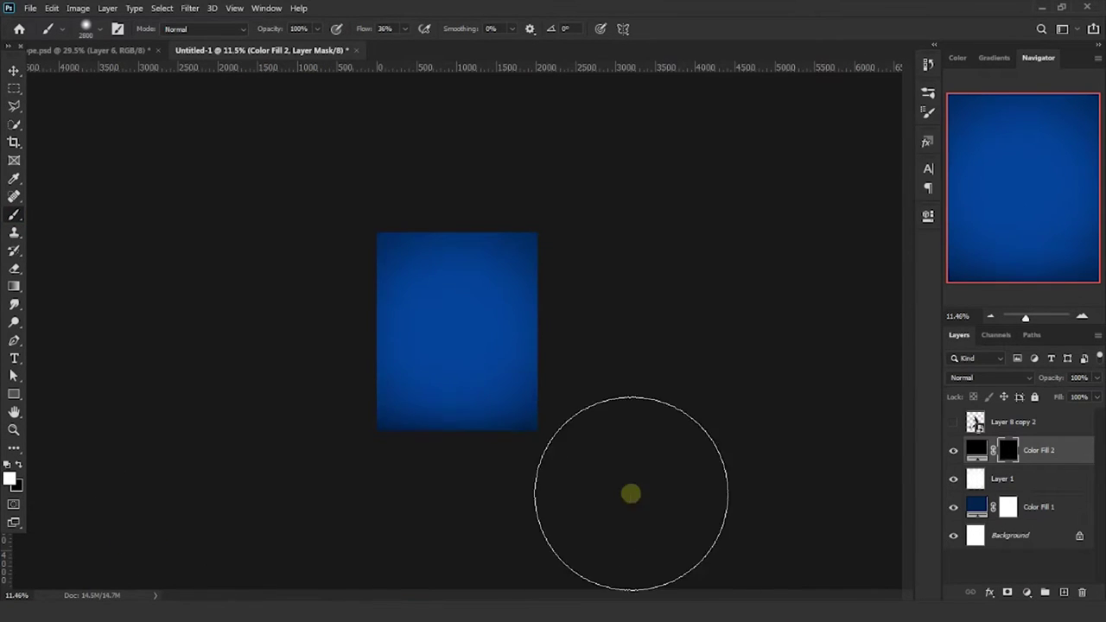
pyautogui.hotkey('ctrl', 'z')
pyautogui.press('z')
pyautogui.hotkey('ctrl', '0')
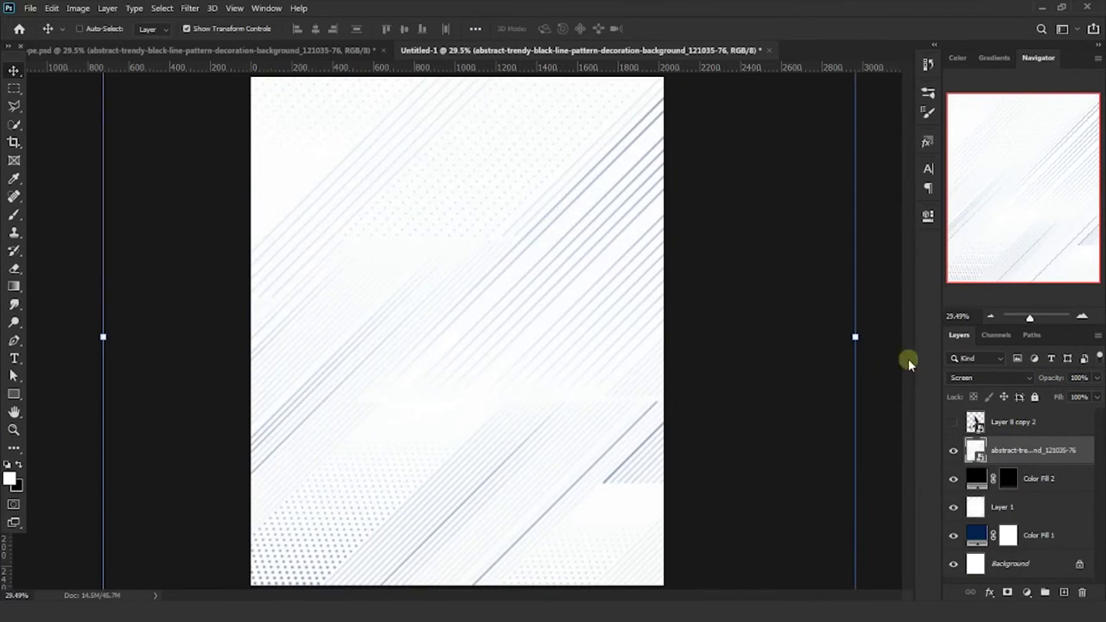
# Shrink the line pattern slightly, invert its colours, and shift it into place.
pyautogui.moveTo(700, 336); pyautogui.dragTo(688, 341)
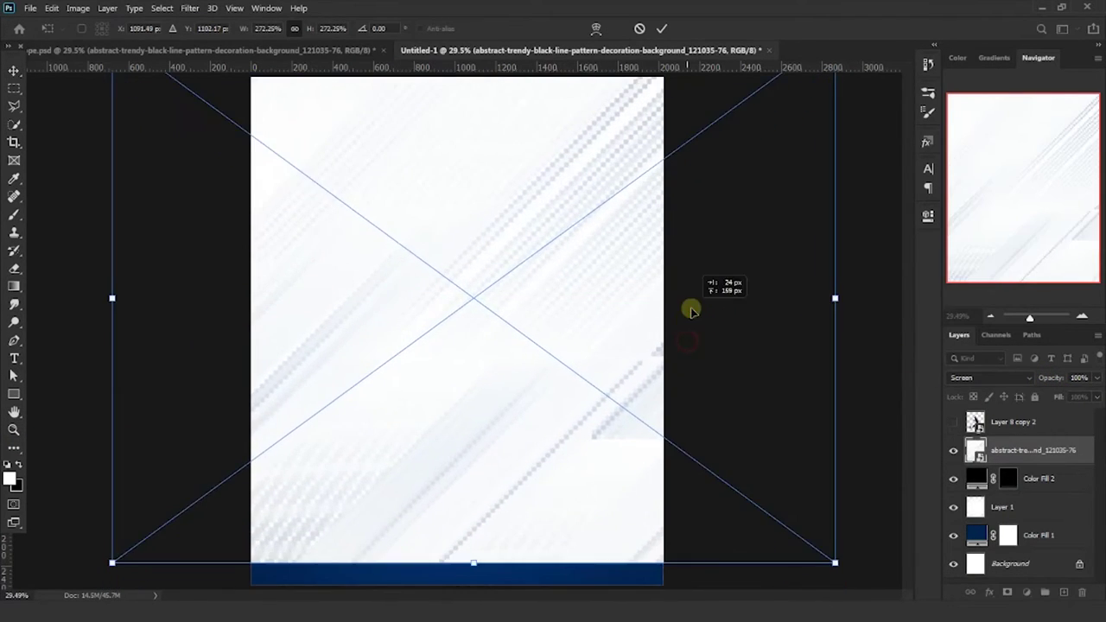
pyautogui.press('Return')
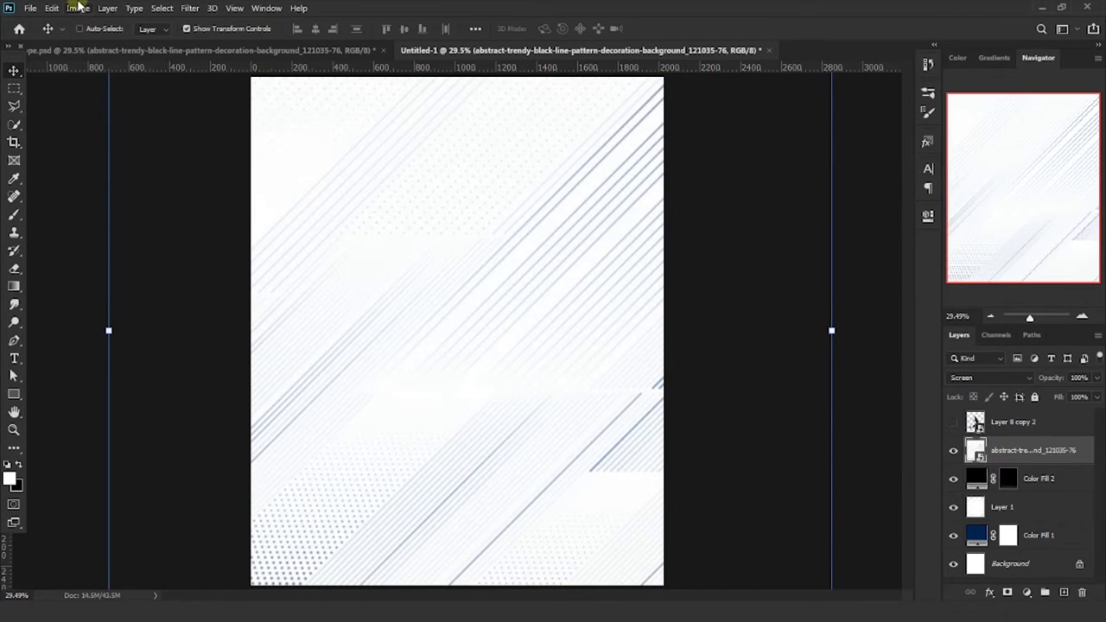
pyautogui.click(78, 7)
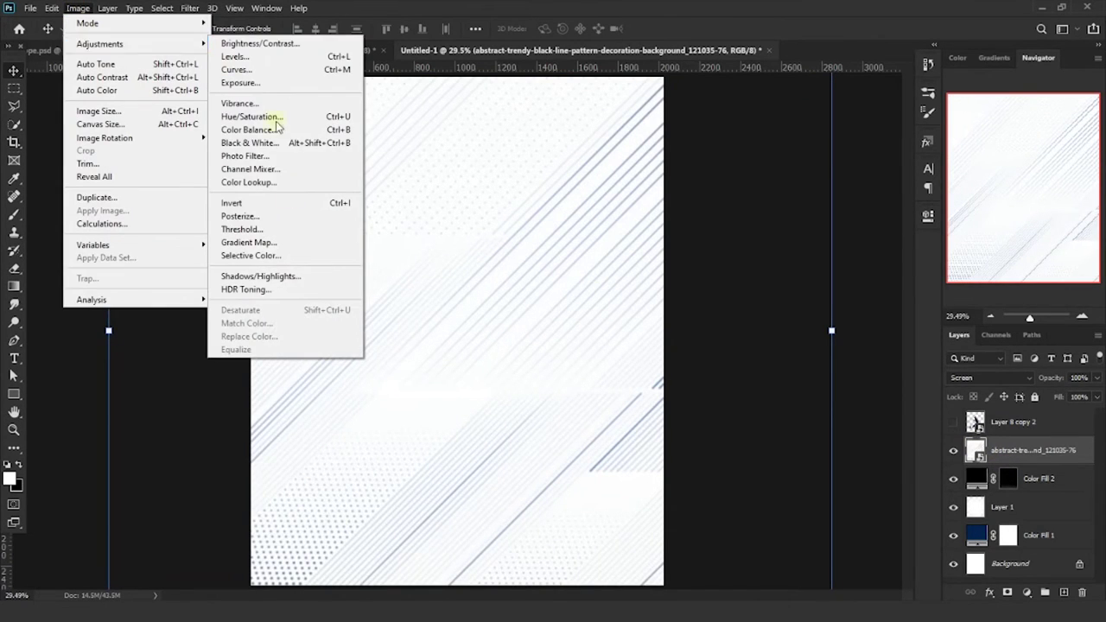
pyautogui.click(285, 204)
pyautogui.moveTo(573, 362); pyautogui.dragTo(559, 361)
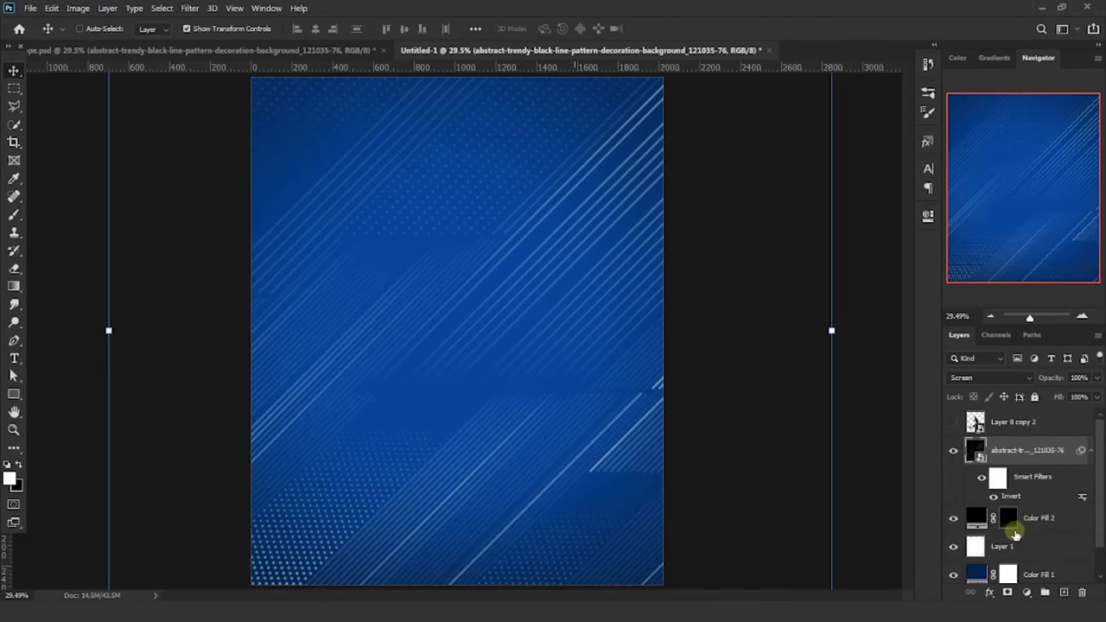
# Paint black on the pattern's mask to hide the lines across the poster's centre.
pyautogui.click(19, 216)
pyautogui.press('x')
pyautogui.click(523, 292)
pyautogui.moveTo(523, 292); pyautogui.dragTo(481, 362)
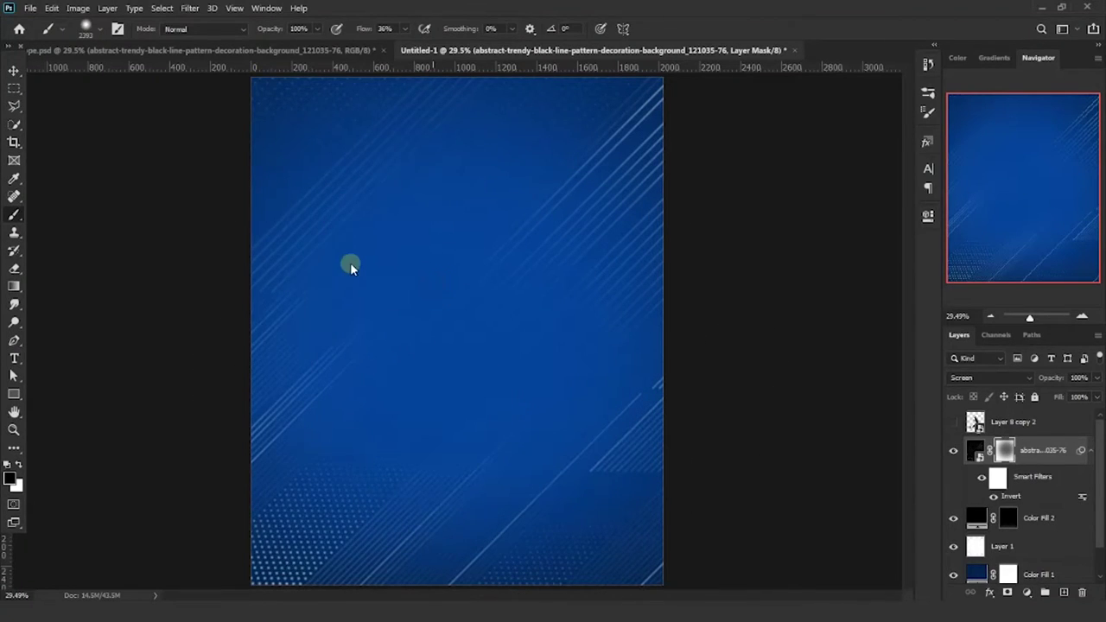
pyautogui.moveTo(333, 267)
pyautogui.mouseDown()
pyautogui.moveTo(469, 392)
pyautogui.moveTo(314, 346)
pyautogui.moveTo(346, 320)
pyautogui.mouseUp()
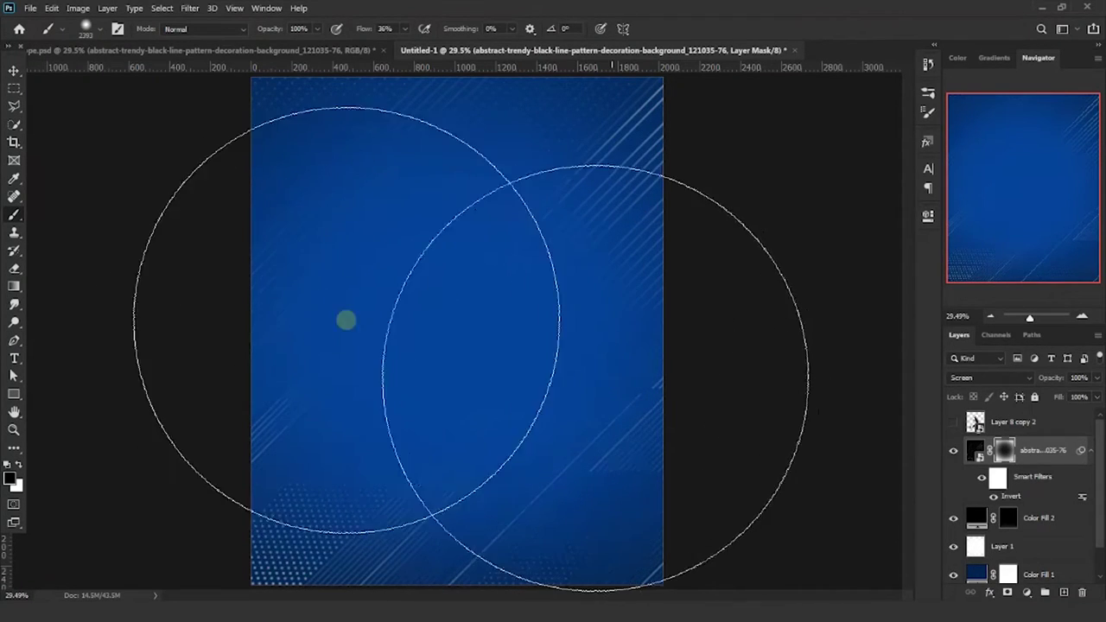
pyautogui.press('z')
pyautogui.rightClick(415, 335)
pyautogui.click(415, 335)
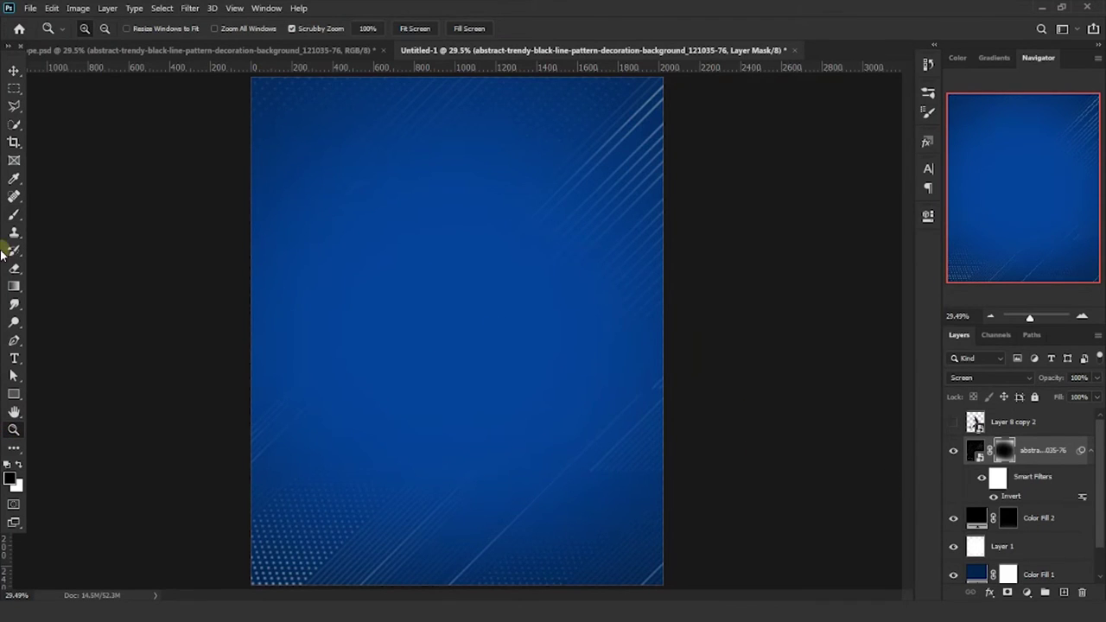
pyautogui.click(383, 278)
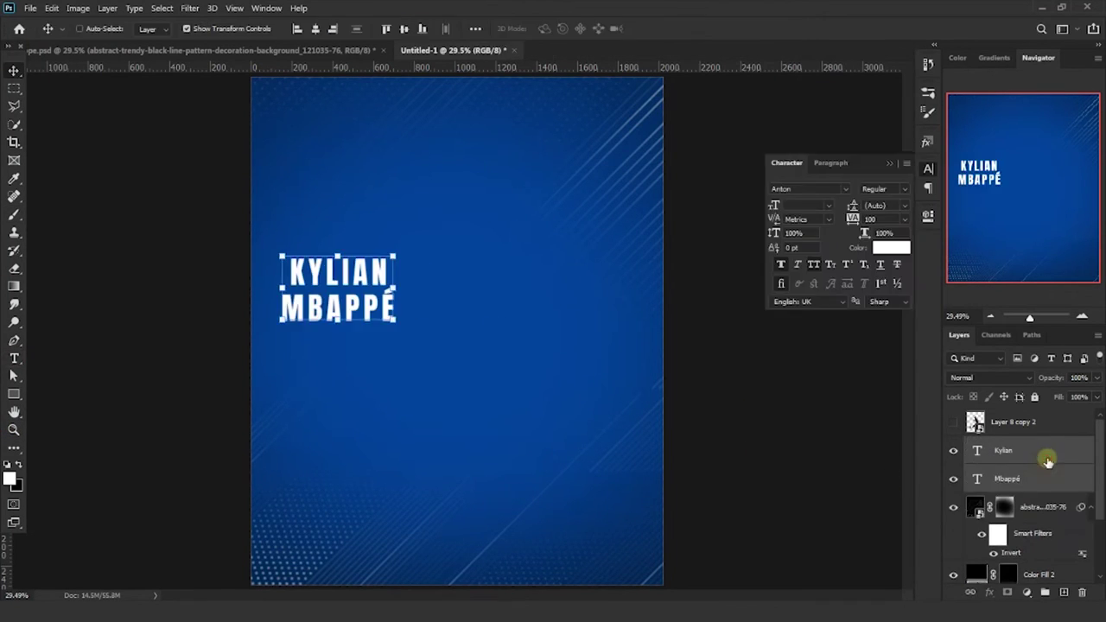
# Convert the Kylian and Mbappé text to smart objects and scale both up about 320%.
pyautogui.rightClick(1046, 449)
pyautogui.click(916, 163)
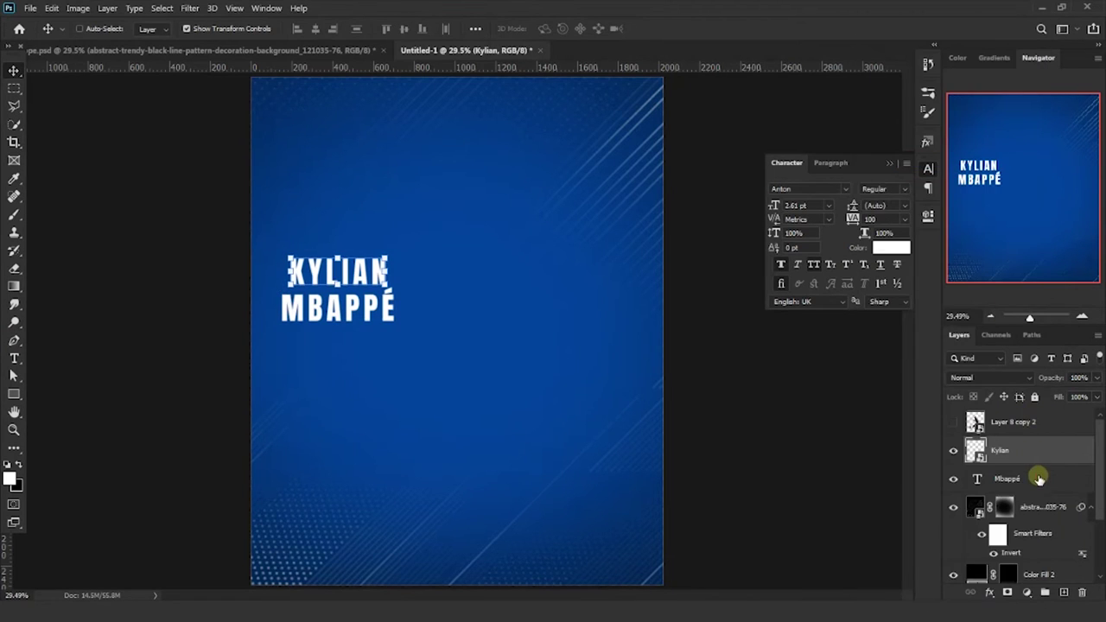
pyautogui.rightClick(1039, 478)
pyautogui.click(881, 162)
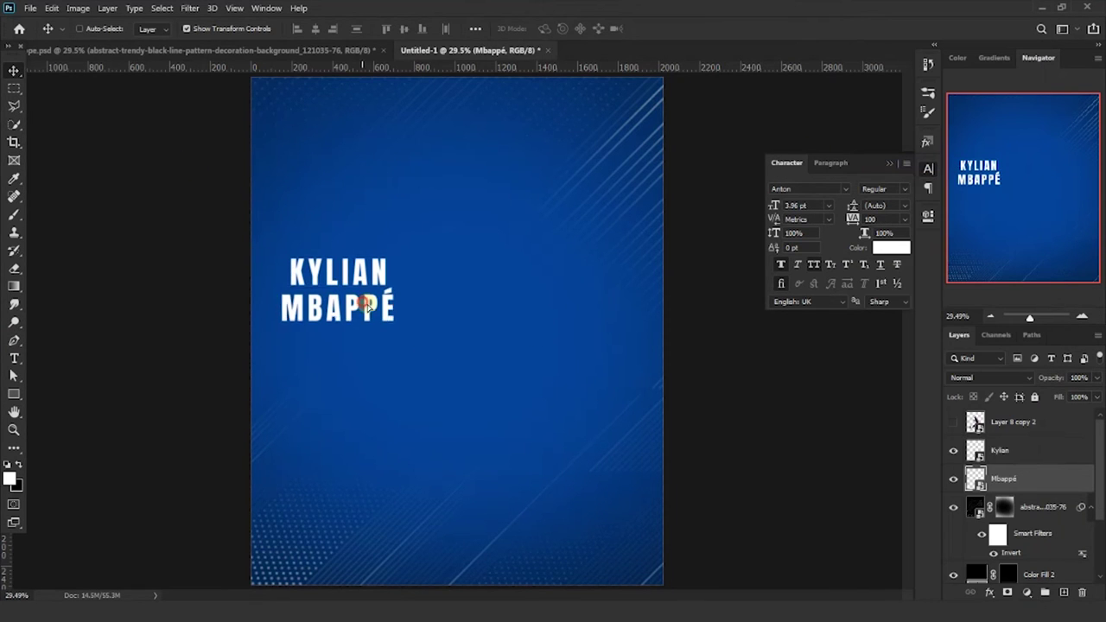
pyautogui.hotkey('ctrl', 't')
pyautogui.moveTo(395, 322)
pyautogui.mouseDown()
pyautogui.moveTo(521, 389)
pyautogui.moveTo(530, 358)
pyautogui.mouseUp()
pyautogui.moveTo(622, 328); pyautogui.dragTo(611, 332)
pyautogui.moveTo(546, 322)
pyautogui.mouseDown()
pyautogui.moveTo(629, 324)
pyautogui.moveTo(607, 317)
pyautogui.moveTo(565, 338)
pyautogui.mouseUp()
pyautogui.press('Return')
# Resize the KYLIAN text on its own and hide the MBAPPÉ layer.
pyautogui.keyDown('ctrl'); pyautogui.click(600, 308); pyautogui.keyUp('ctrl')
pyautogui.hotkey('ctrl', 't')
pyautogui.press('Return')
pyautogui.click(953, 477)
# Taper KYLIAN by pulling its bottom-right corner and move it up about 29 px.
pyautogui.moveTo(628, 322); pyautogui.dragTo(628, 384)
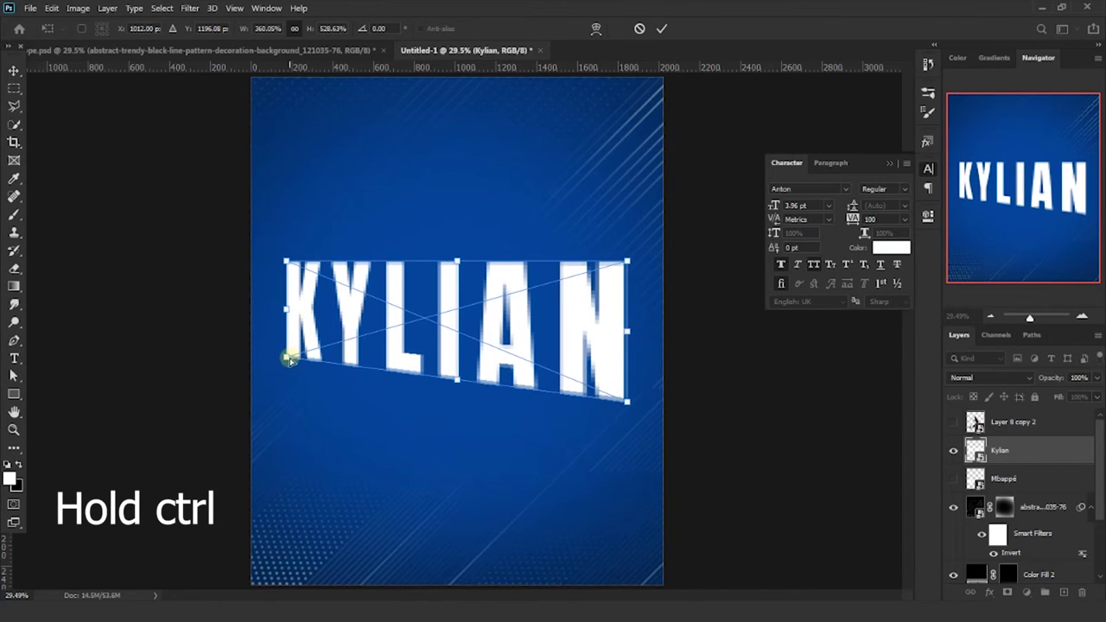
pyautogui.click(659, 31)
pyautogui.moveTo(525, 329); pyautogui.dragTo(525, 303)
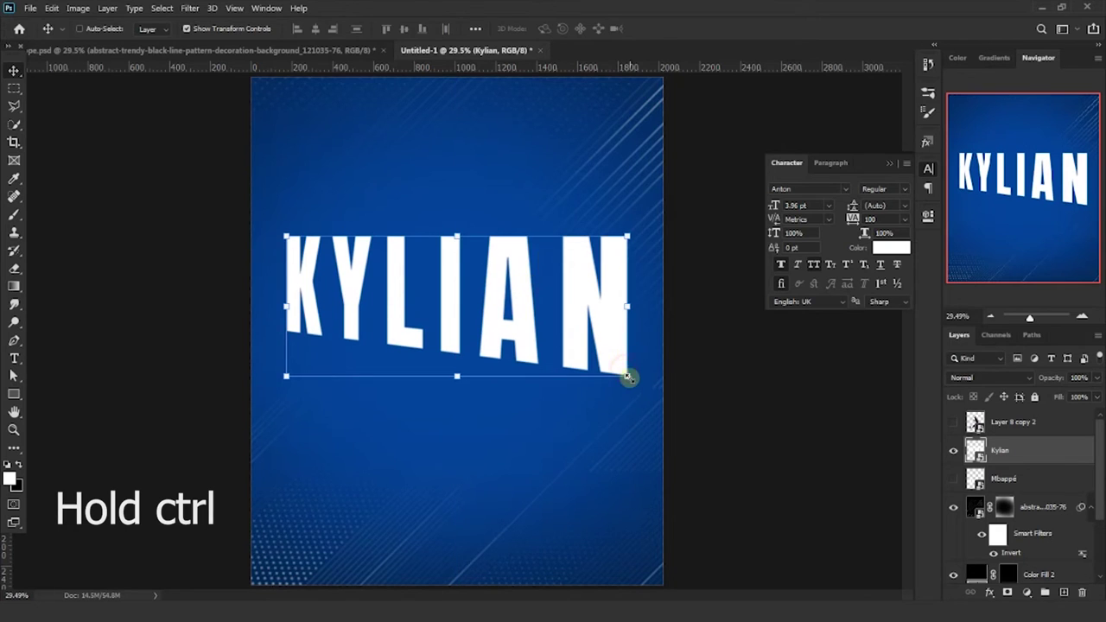
pyautogui.moveTo(628, 376); pyautogui.dragTo(650, 388)
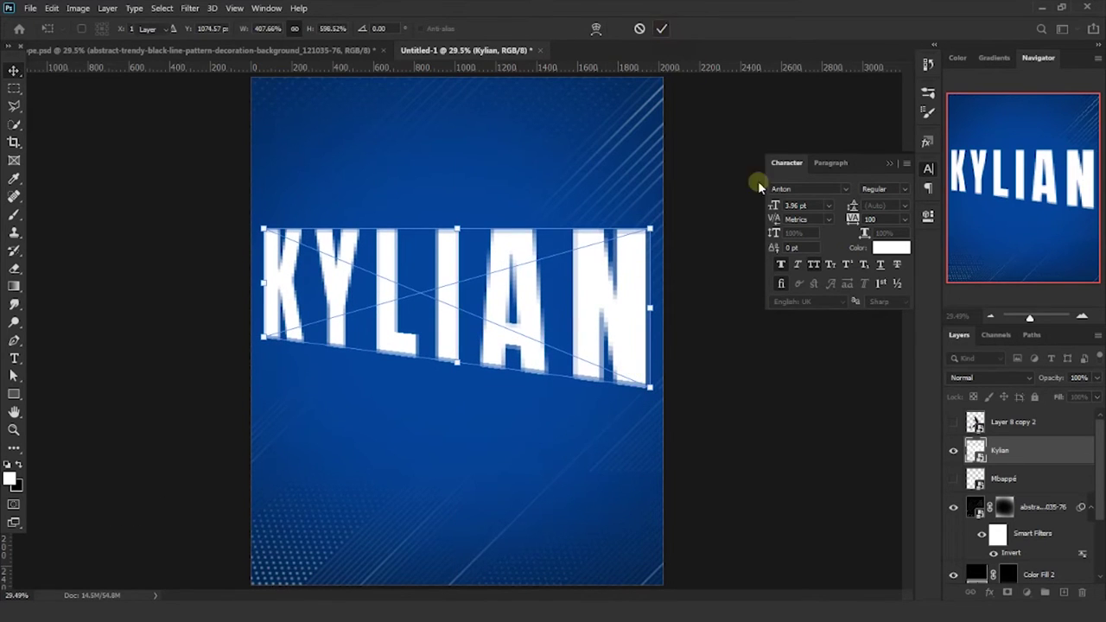
pyautogui.press('Return')
# Show MBAPPÉ, move it below KYLIAN, and skew its perspective to interlock with KYLIAN.
pyautogui.click(953, 478)
pyautogui.click(1002, 477)
pyautogui.moveTo(624, 346)
pyautogui.mouseDown()
pyautogui.moveTo(619, 417)
pyautogui.moveTo(600, 450)
pyautogui.mouseUp()
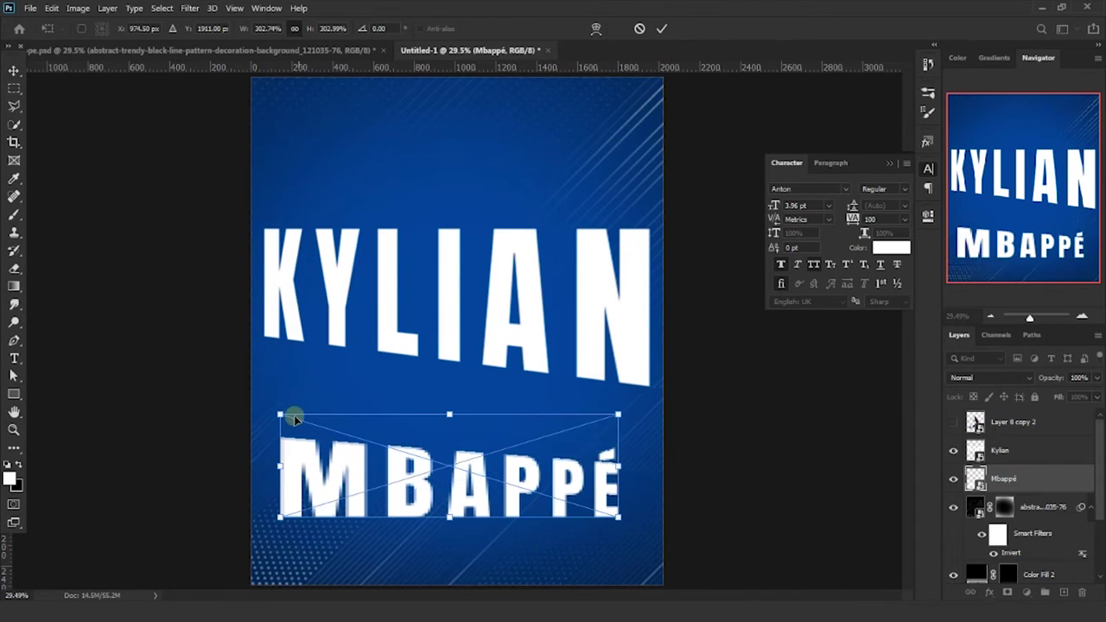
pyautogui.moveTo(294, 419); pyautogui.dragTo(279, 291)
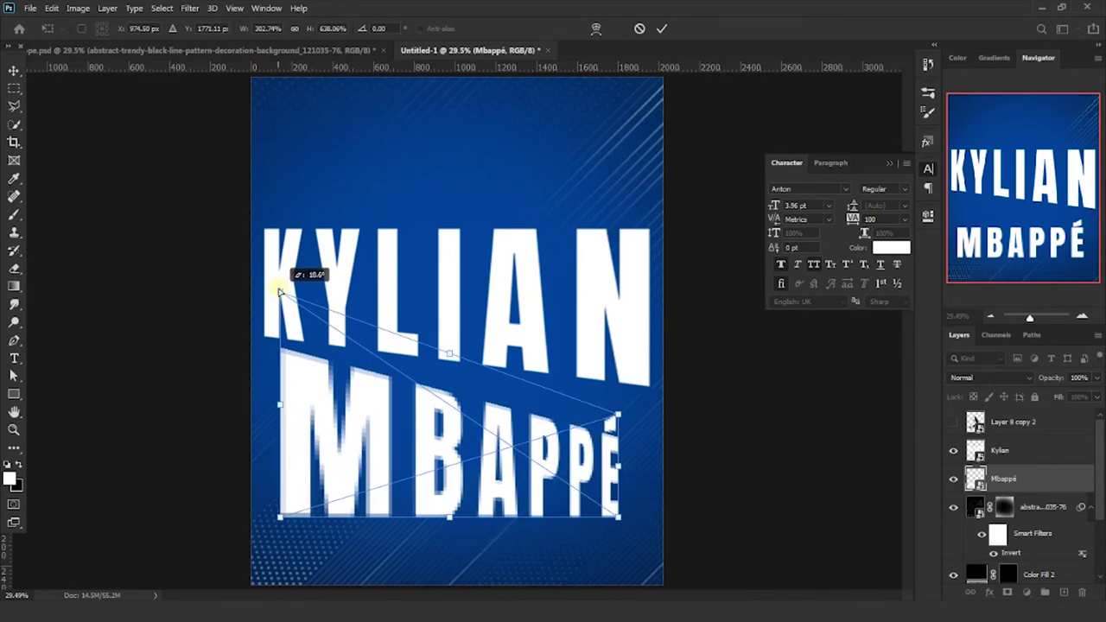
pyautogui.moveTo(328, 424); pyautogui.dragTo(313, 415)
pyautogui.moveTo(259, 294); pyautogui.dragTo(264, 315)
pyautogui.moveTo(551, 374)
pyautogui.mouseDown()
pyautogui.moveTo(655, 389)
pyautogui.moveTo(568, 442)
pyautogui.mouseUp()
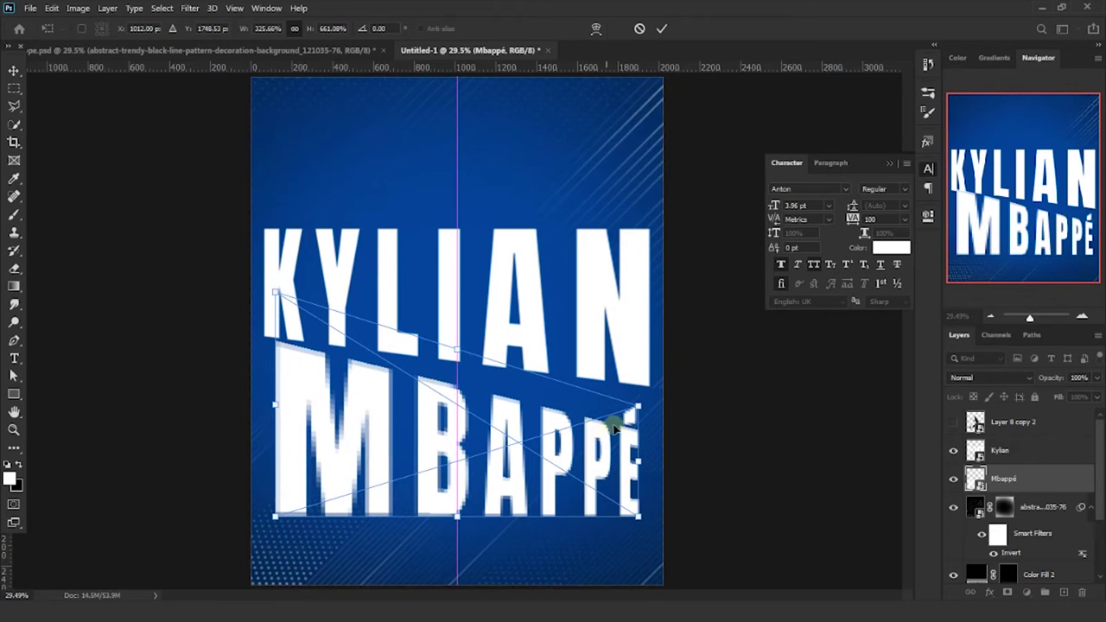
pyautogui.press('Return')
# Move both name lines up and scale them to about 96%.
pyautogui.keyDown('shift'); pyautogui.click(1000, 450); pyautogui.keyUp('shift')
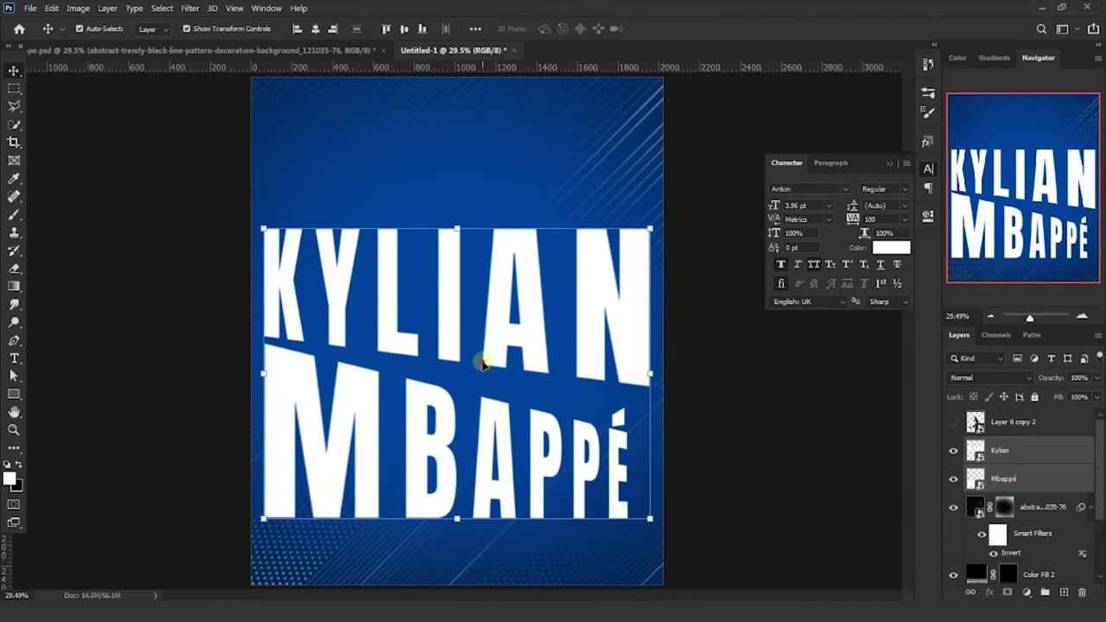
pyautogui.moveTo(483, 367); pyautogui.dragTo(490, 333)
pyautogui.hotkey('ctrl', 't')
pyautogui.moveTo(649, 341); pyautogui.dragTo(602, 352)
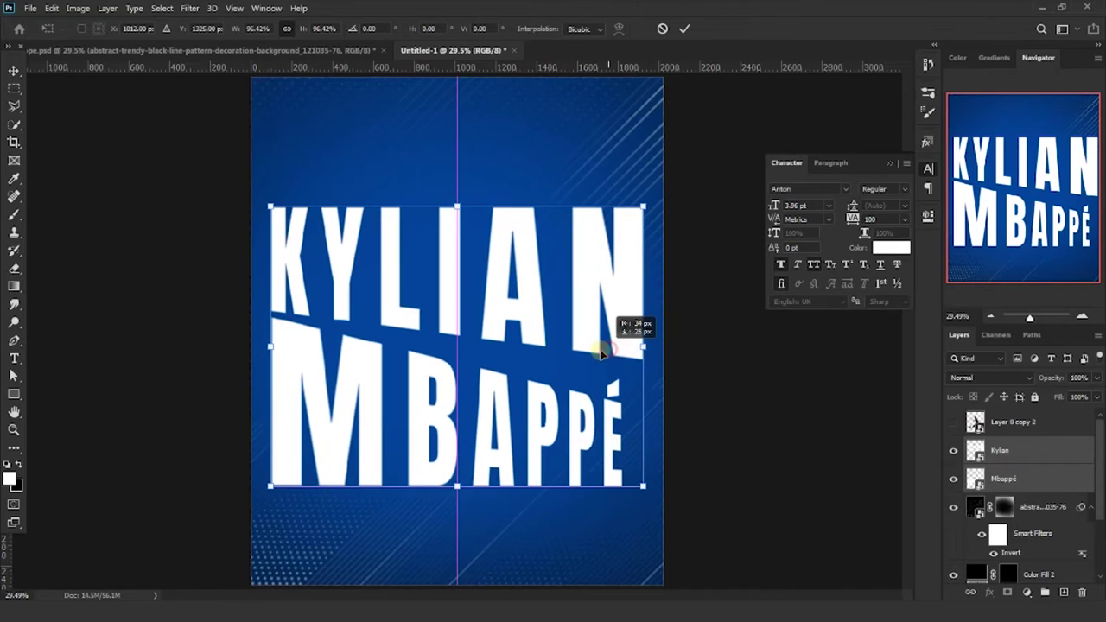
pyautogui.press('Return')
pyautogui.scroll(-3, 975, 417)
pyautogui.scroll(3, 1051, 503)
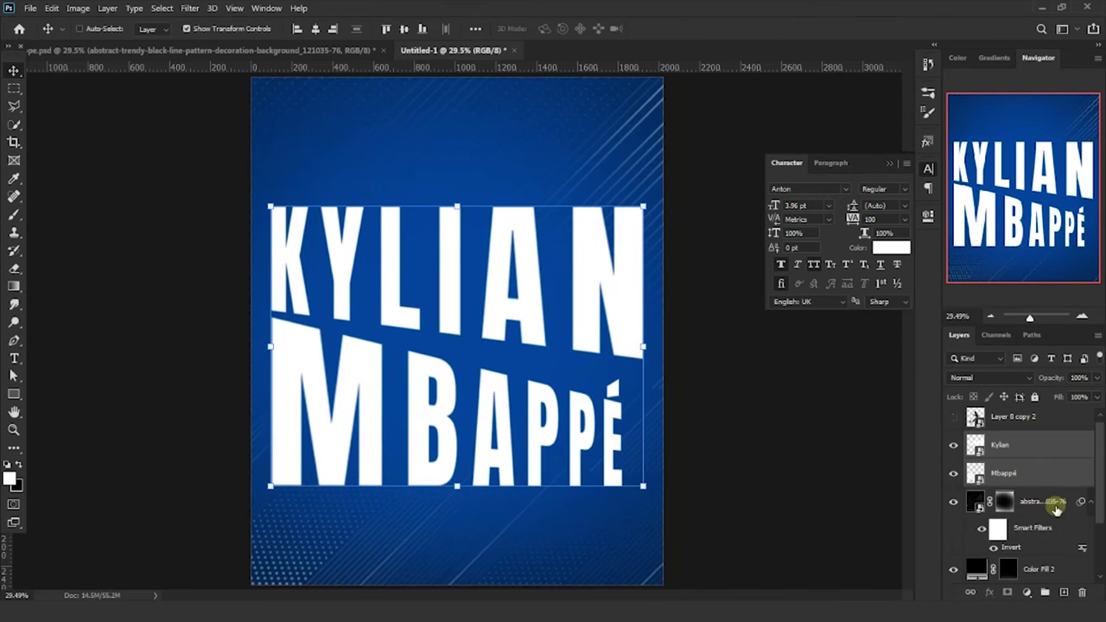
# Distort MBAPPÉ so its top edge tilts to match KYLIAN.
pyautogui.click(1070, 477)
pyautogui.moveTo(623, 487); pyautogui.dragTo(647, 424)
pyautogui.click(290, 421)
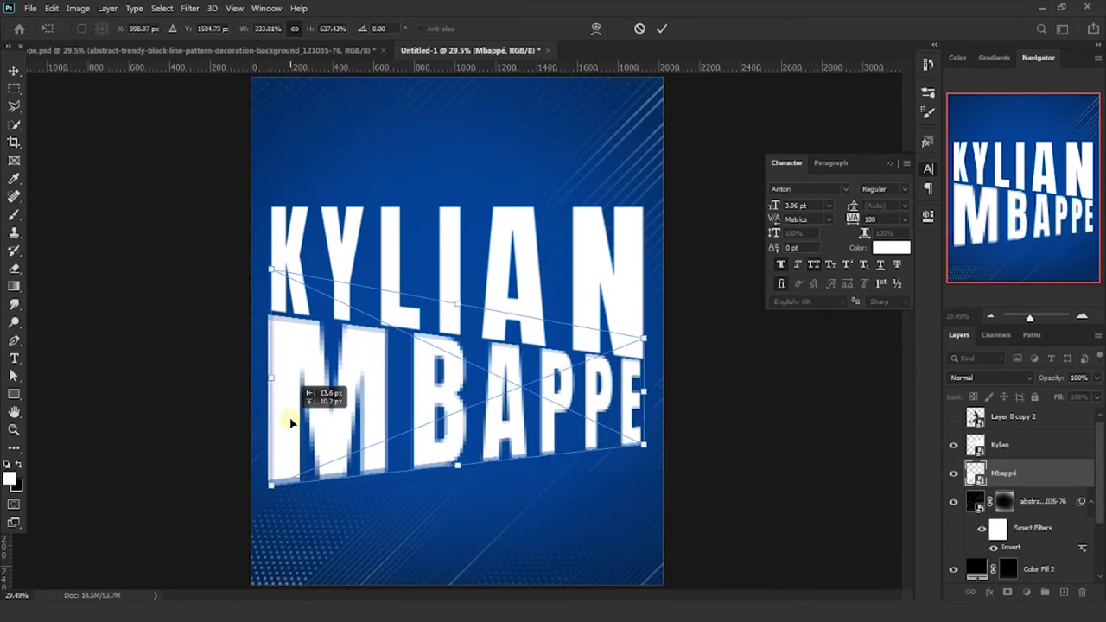
pyautogui.click(667, 29)
# Group the Kylian and Mbappé layers into Group 1 and move the group higher.
pyautogui.press('z')
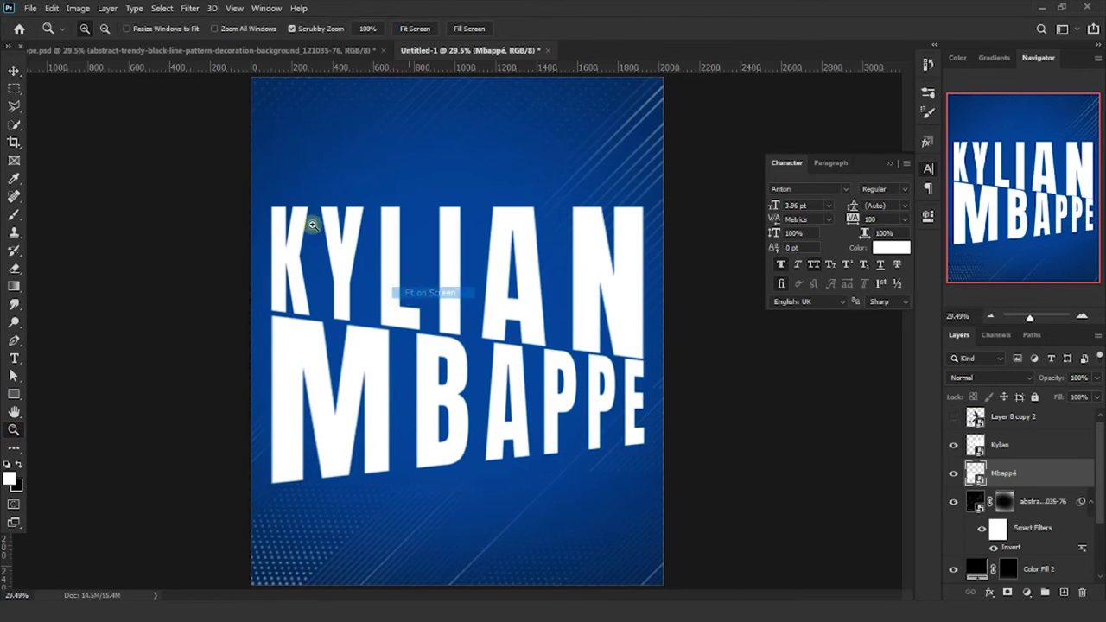
pyautogui.press('v')
pyautogui.click(1029, 447)
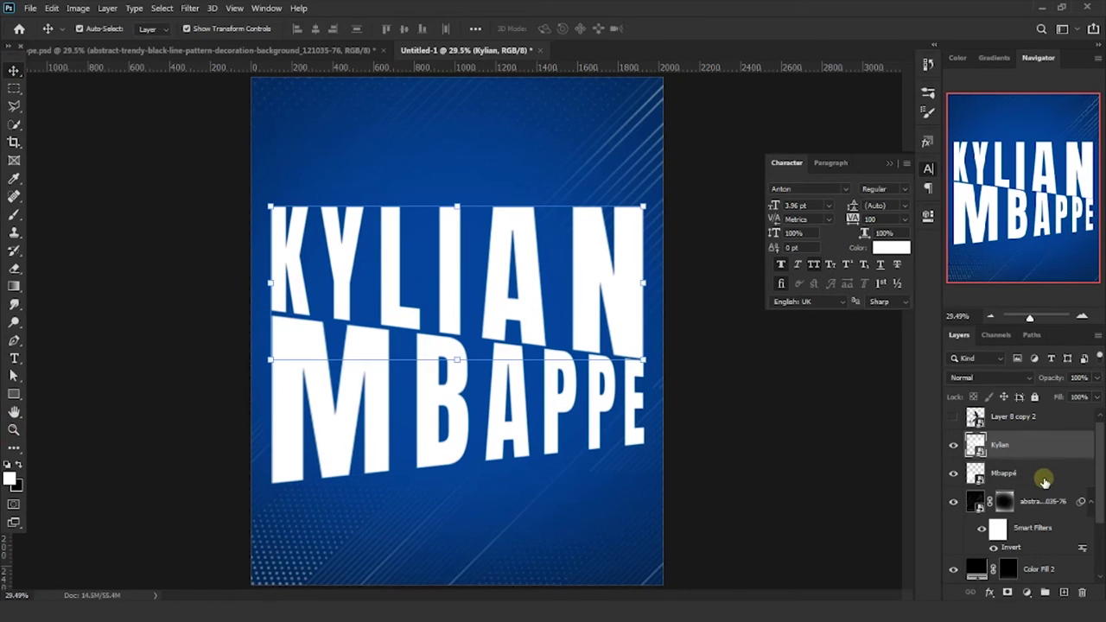
pyautogui.click(1043, 590)
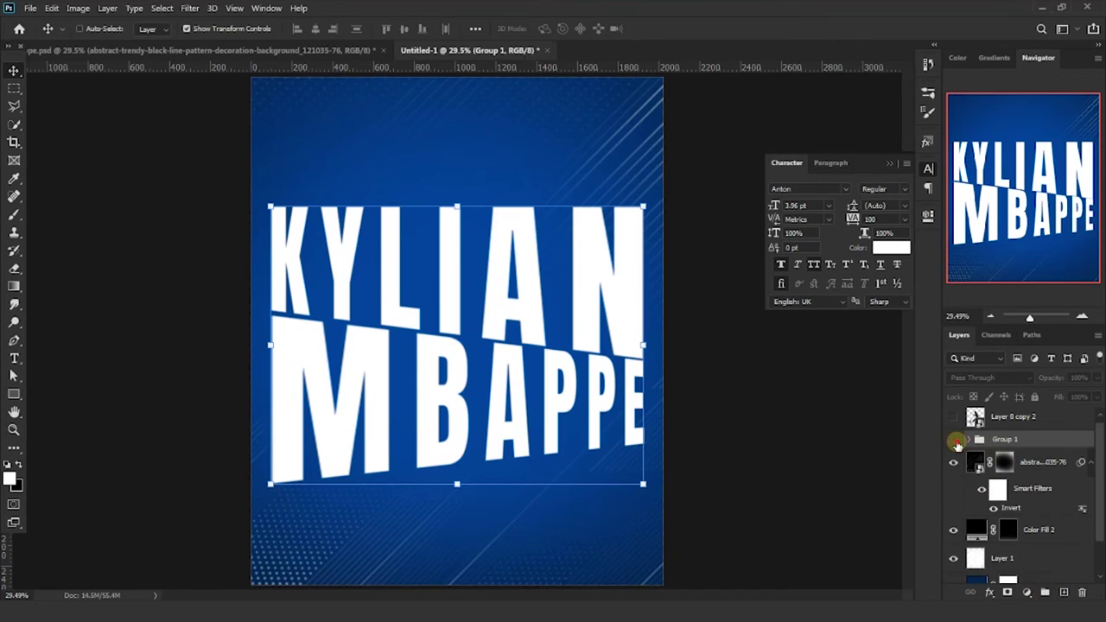
pyautogui.click(953, 416)
pyautogui.click(1006, 417)
pyautogui.click(1007, 445)
pyautogui.moveTo(635, 381); pyautogui.dragTo(615, 358)
pyautogui.click(953, 422)
# Give Group 1 a soft white Outer Glow at 49% opacity with reduced size.
pyautogui.press('b')
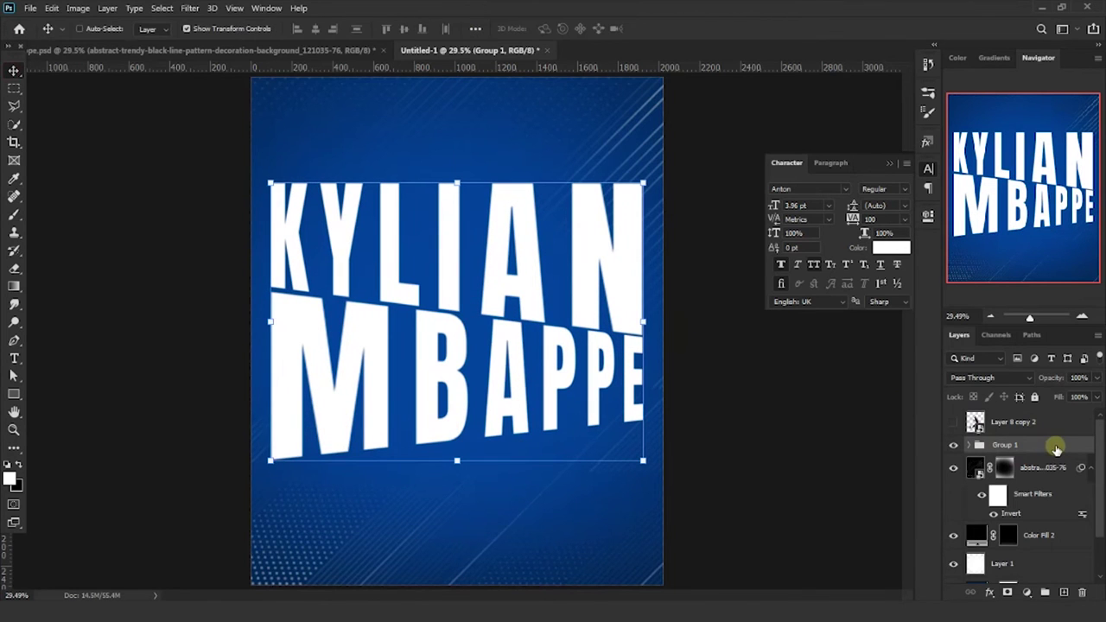
pyautogui.doubleClick(1056, 446)
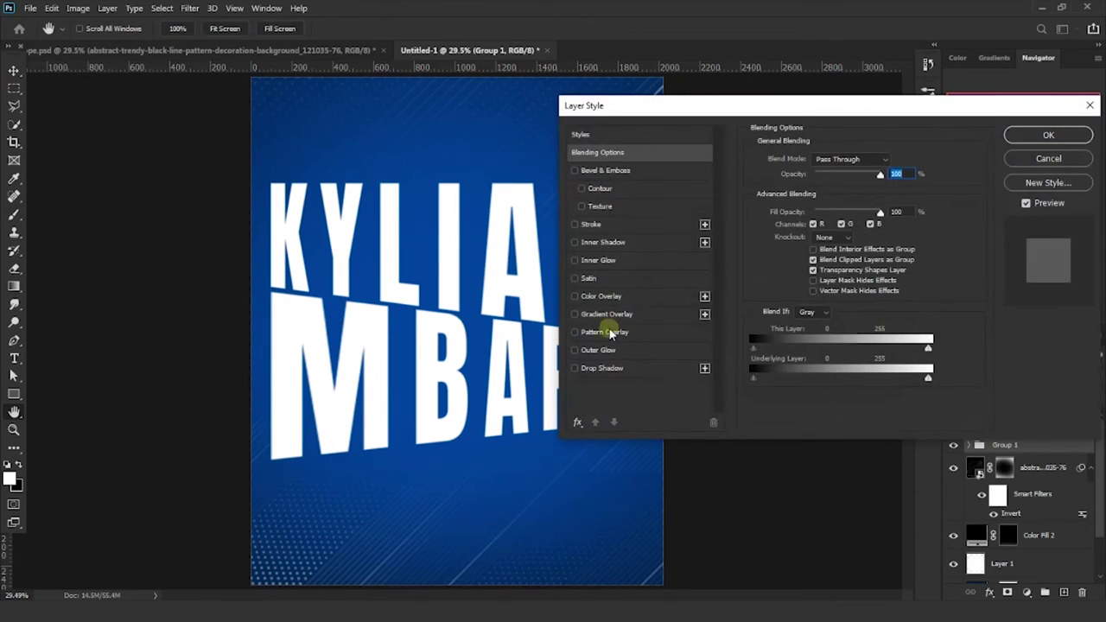
pyautogui.click(598, 350)
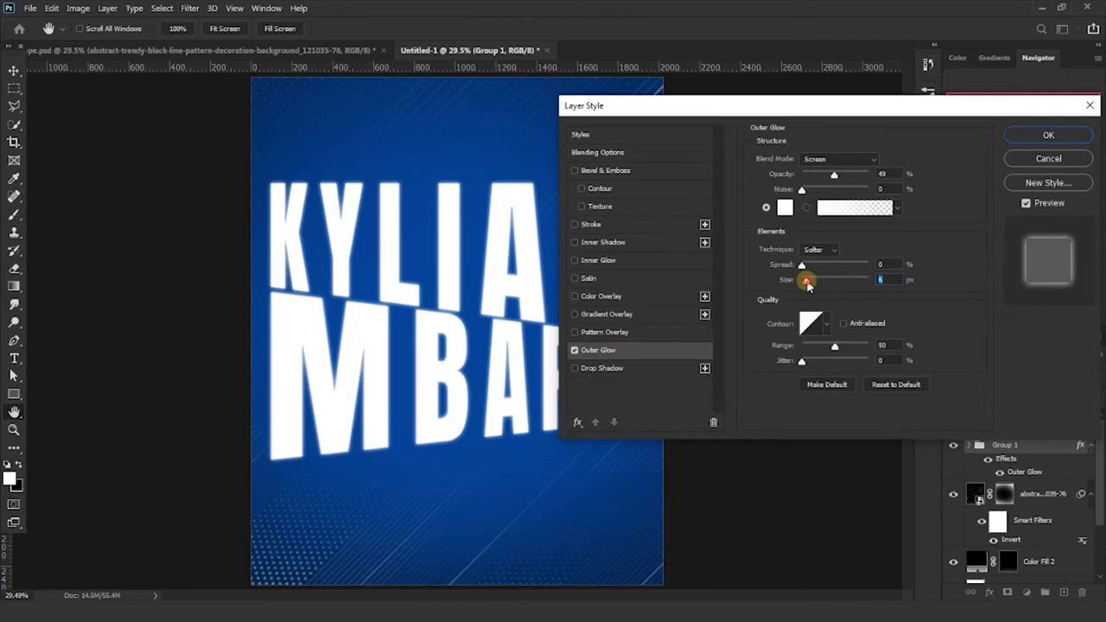
pyautogui.moveTo(808, 286); pyautogui.dragTo(806, 285)
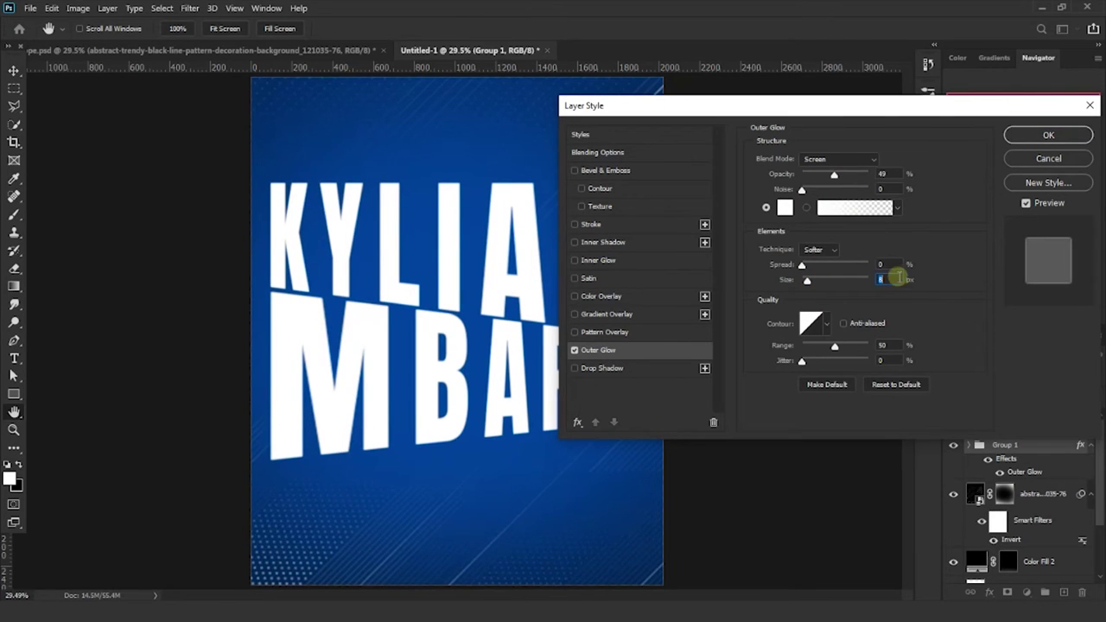
pyautogui.click(1041, 135)
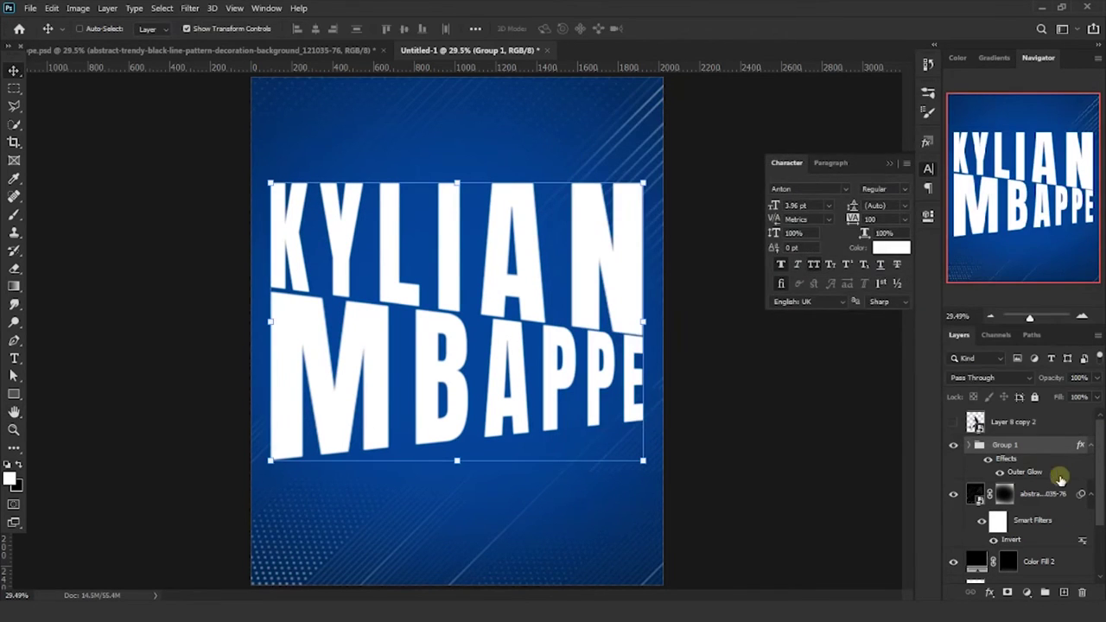
# Paint soft white light on a new Overlay layer over the blue, then show Layer 8 copy 2.
pyautogui.click(1061, 593)
pyautogui.click(14, 214)
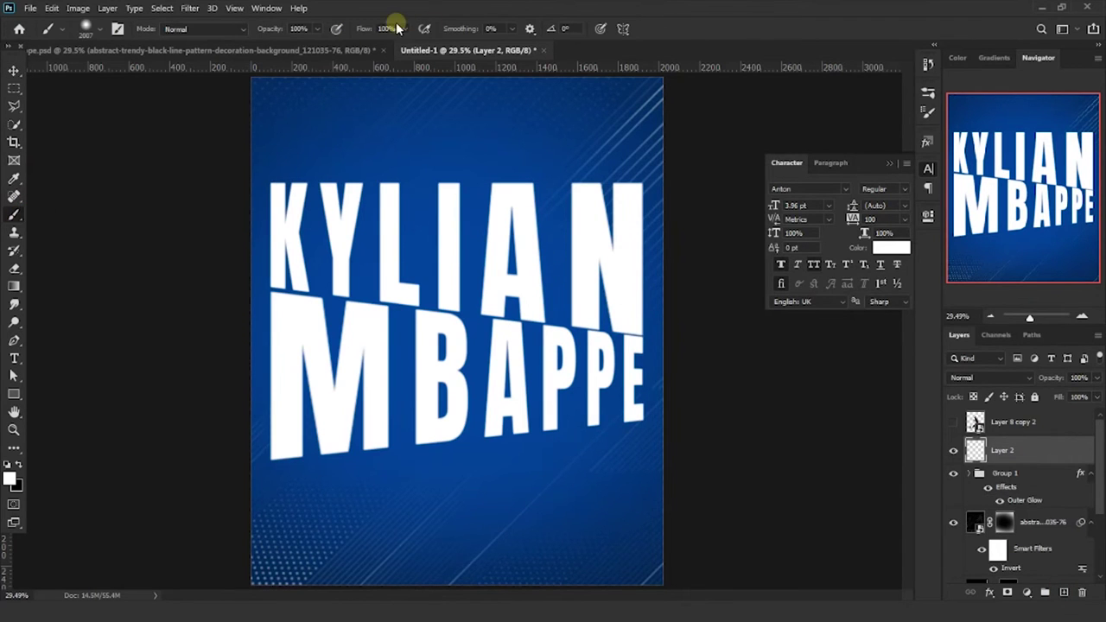
pyautogui.click(989, 378)
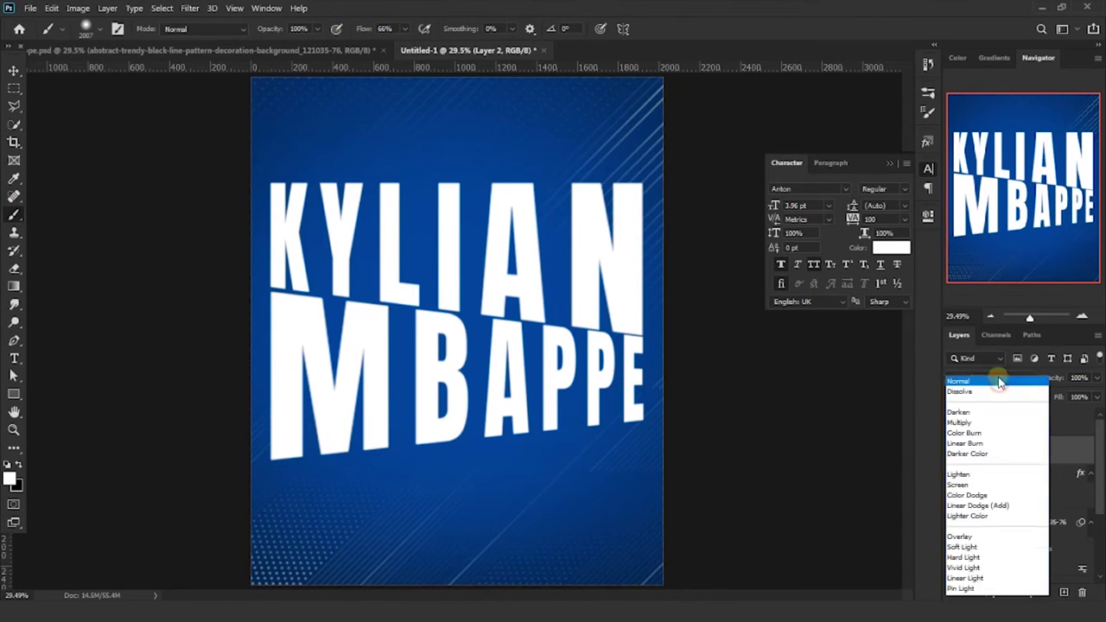
pyautogui.click(967, 418)
pyautogui.moveTo(581, 275)
pyautogui.mouseDown()
pyautogui.moveTo(383, 271)
pyautogui.moveTo(284, 366)
pyautogui.moveTo(646, 366)
pyautogui.moveTo(452, 388)
pyautogui.moveTo(476, 366)
pyautogui.moveTo(207, 361)
pyautogui.mouseUp()
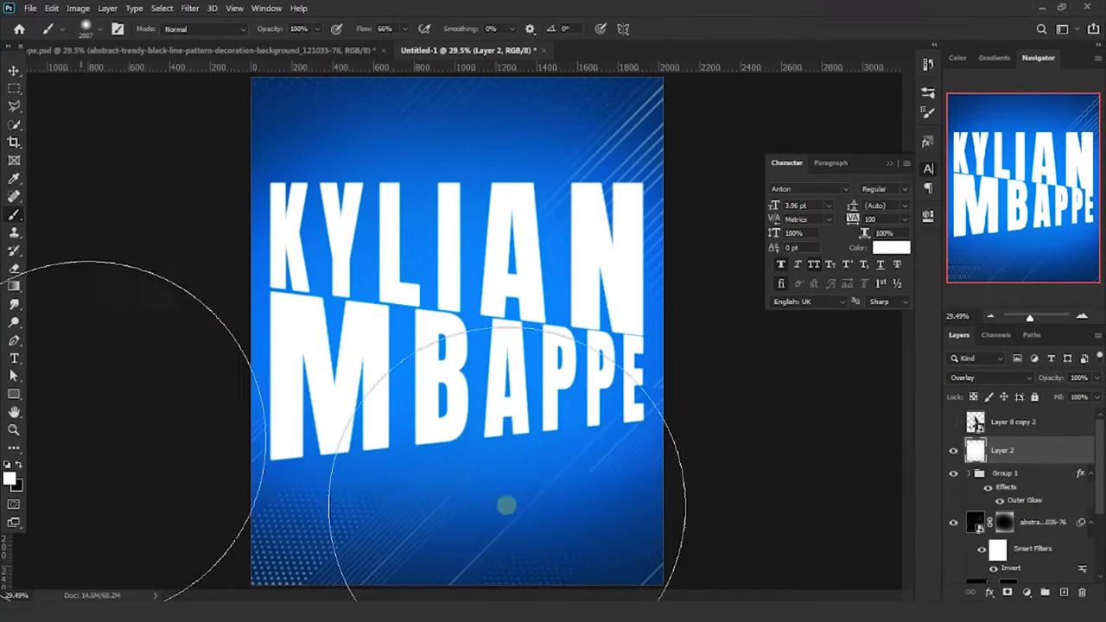
pyautogui.moveTo(424, 247); pyautogui.dragTo(346, 250)
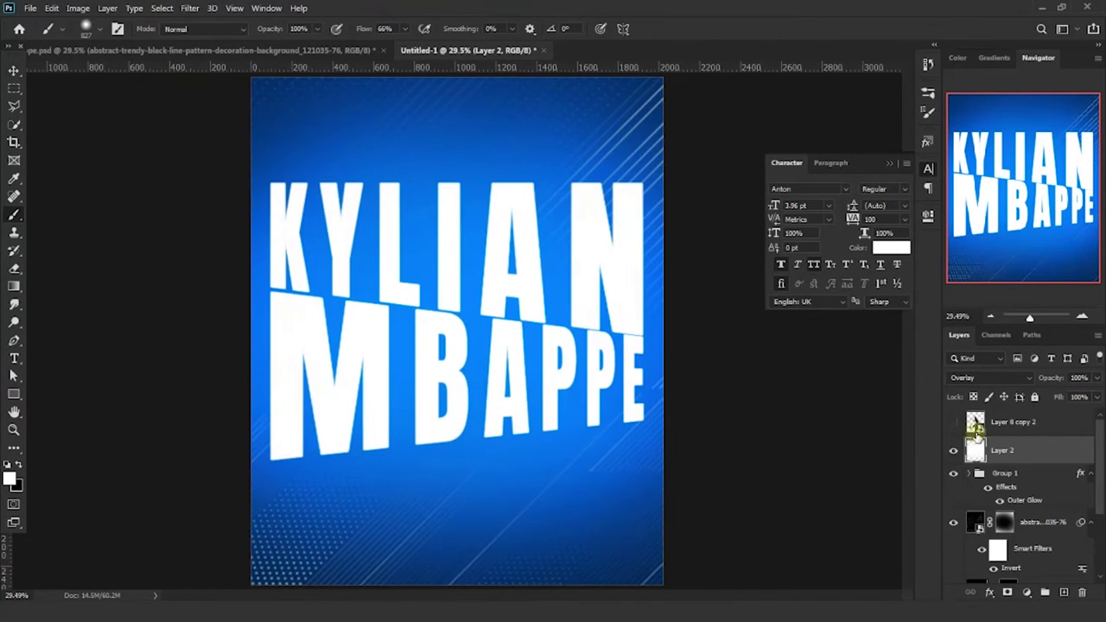
pyautogui.click(951, 423)
# Hide the overlay paint and name group, then add a Levels adjustment slightly darkening the player's midtones.
pyautogui.click(888, 164)
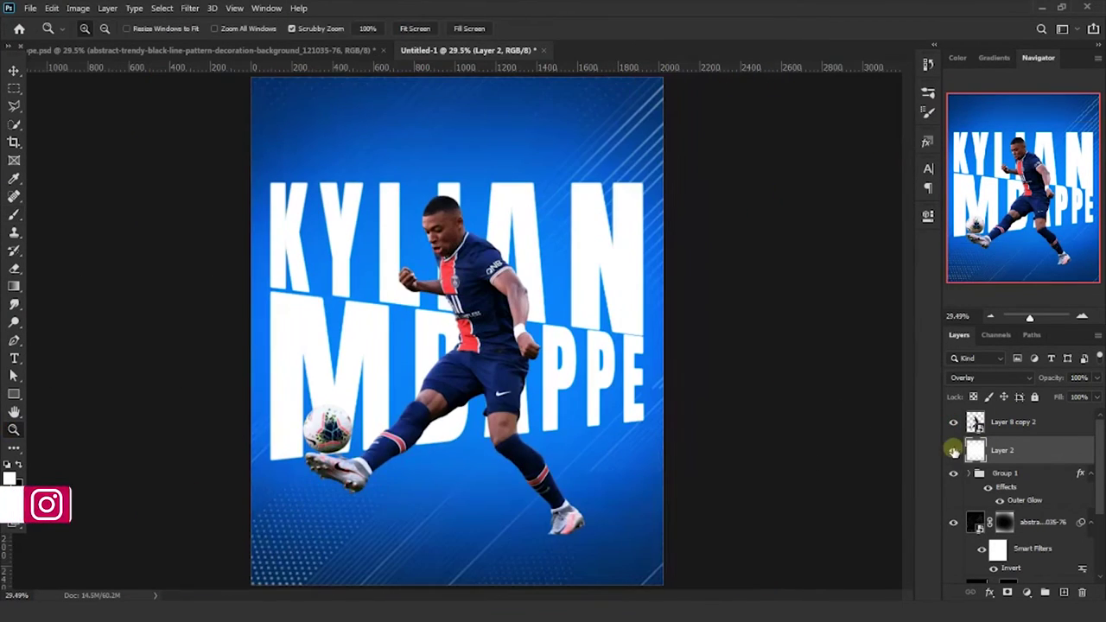
pyautogui.moveTo(953, 450); pyautogui.dragTo(958, 501)
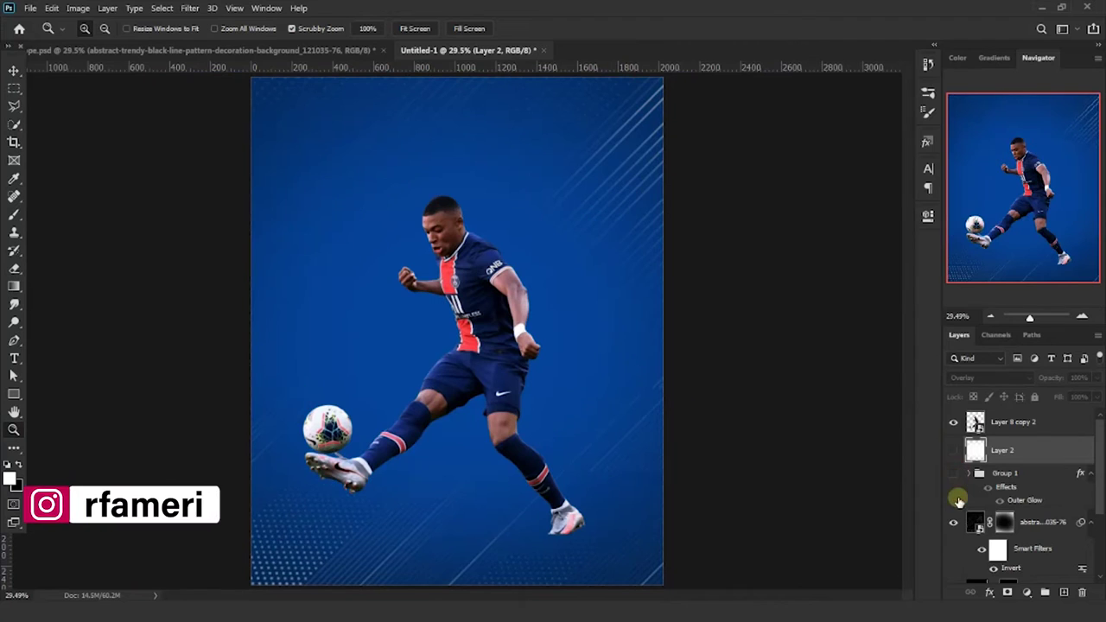
pyautogui.click(1025, 427)
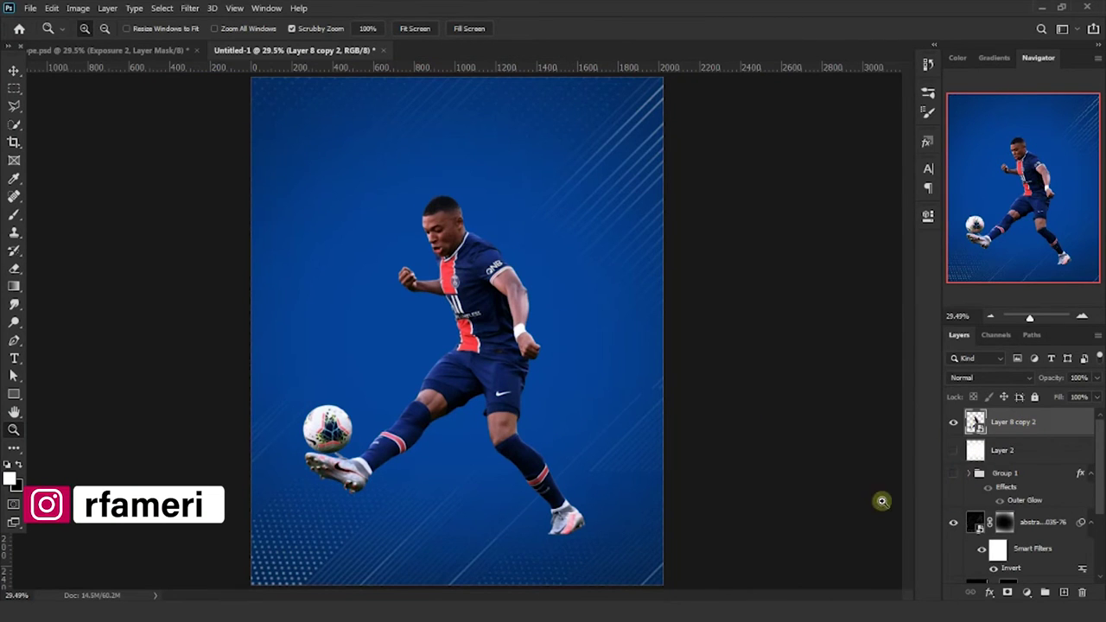
pyautogui.click(1027, 591)
pyautogui.click(1011, 402)
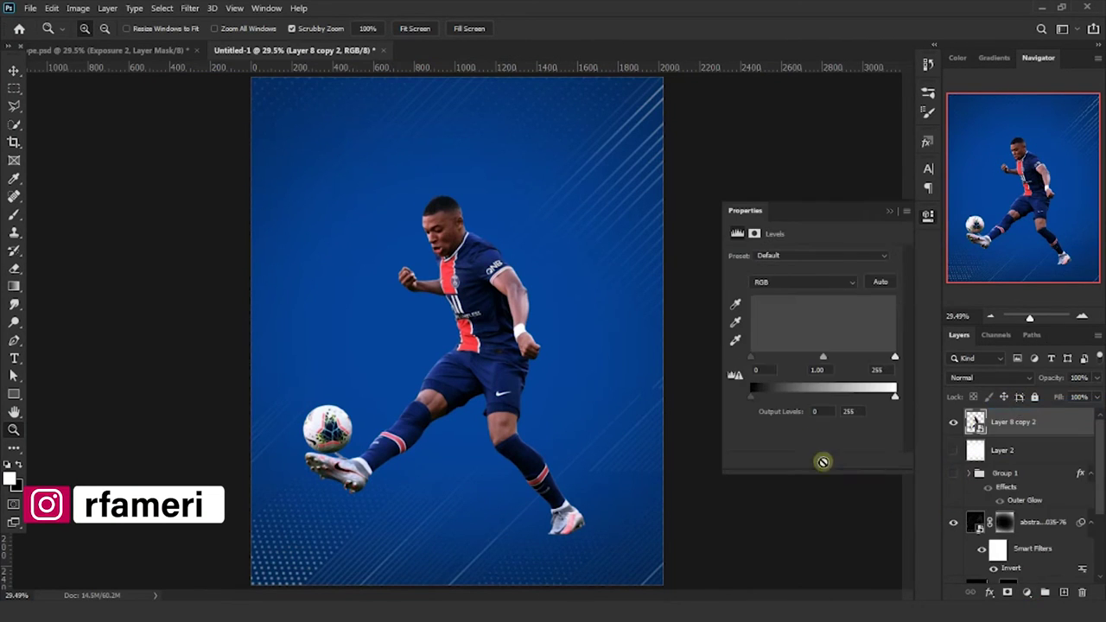
pyautogui.moveTo(825, 361); pyautogui.dragTo(832, 363)
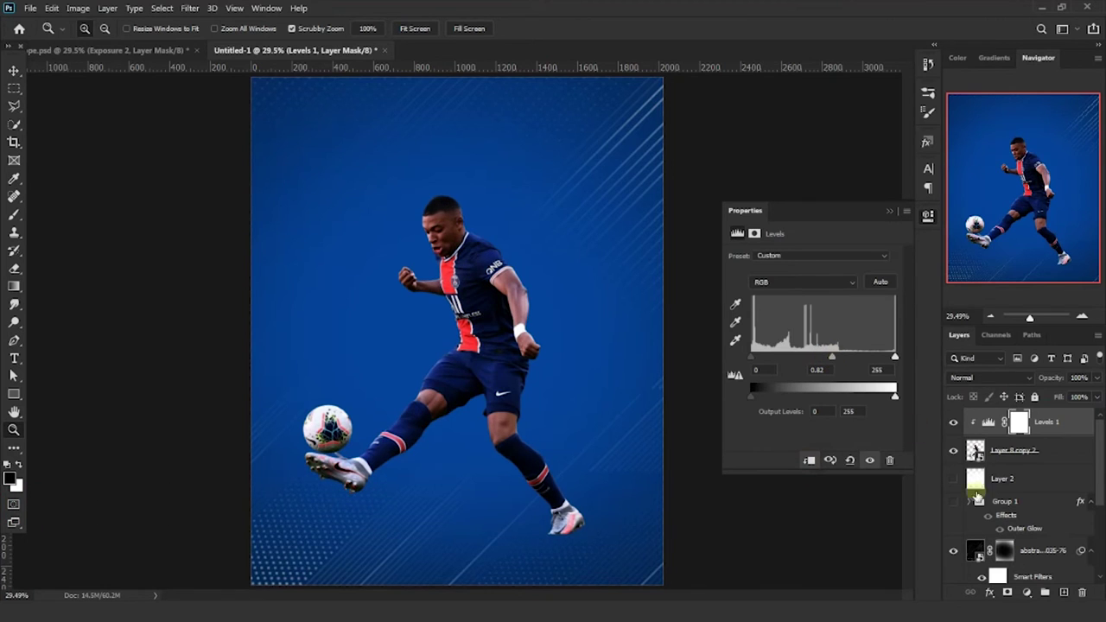
# Add Hue/Saturation and +1.46 Exposure adjustments to the player cutout.
pyautogui.click(1027, 592)
pyautogui.click(1011, 464)
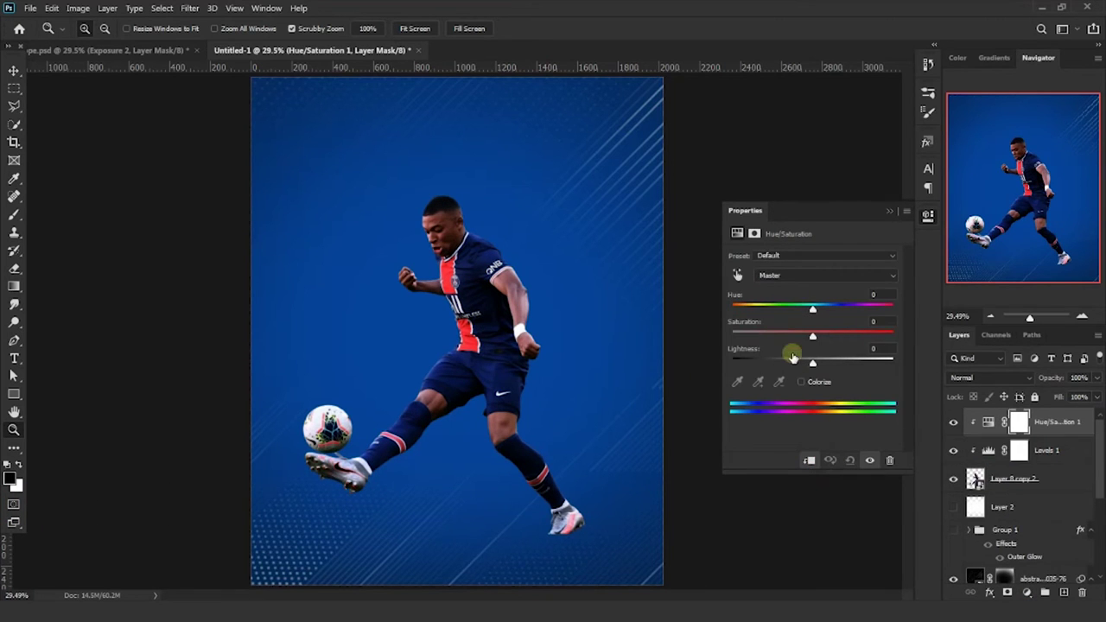
pyautogui.click(1028, 591)
pyautogui.click(1015, 427)
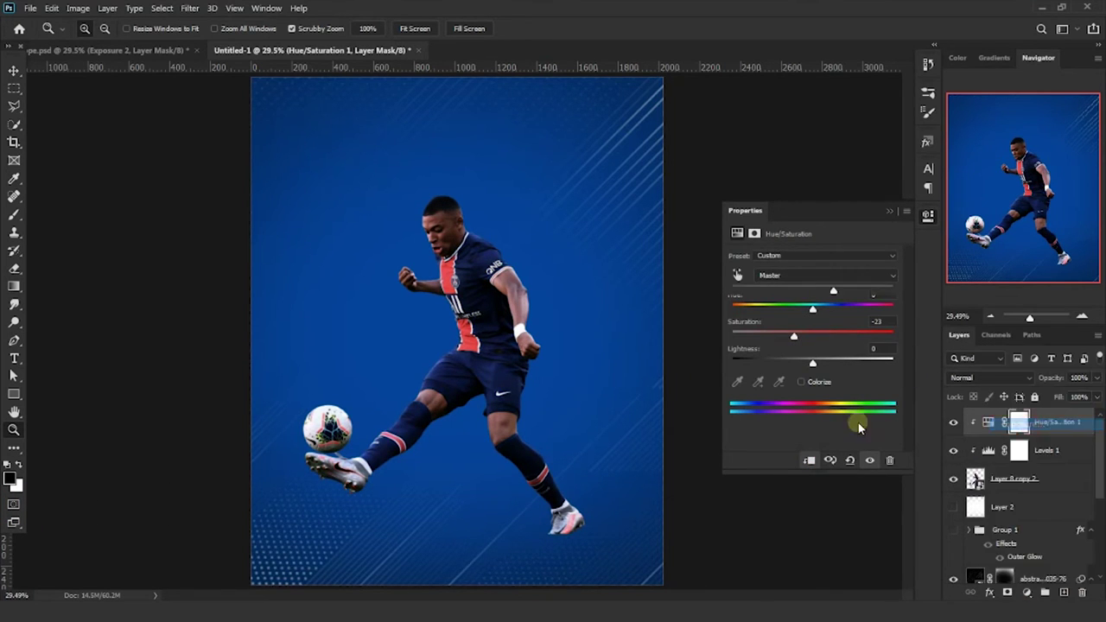
pyautogui.moveTo(836, 295); pyautogui.dragTo(831, 295)
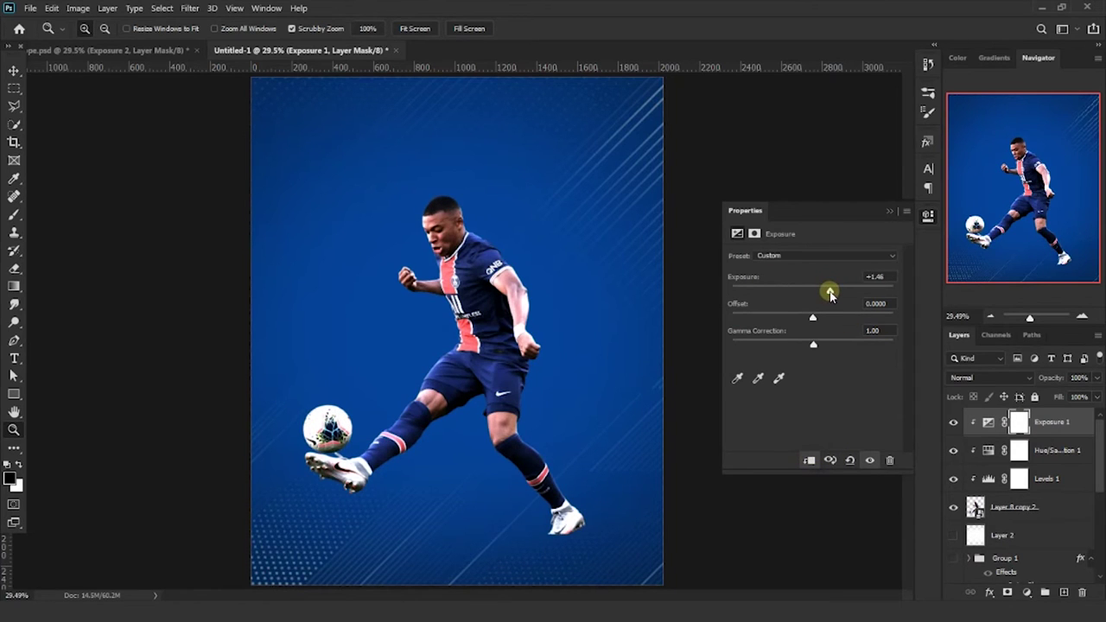
pyautogui.click(887, 214)
# Invert the Exposure 1 mask to black and show Layer 2 again.
pyautogui.click(78, 8)
pyautogui.moveTo(100, 44)
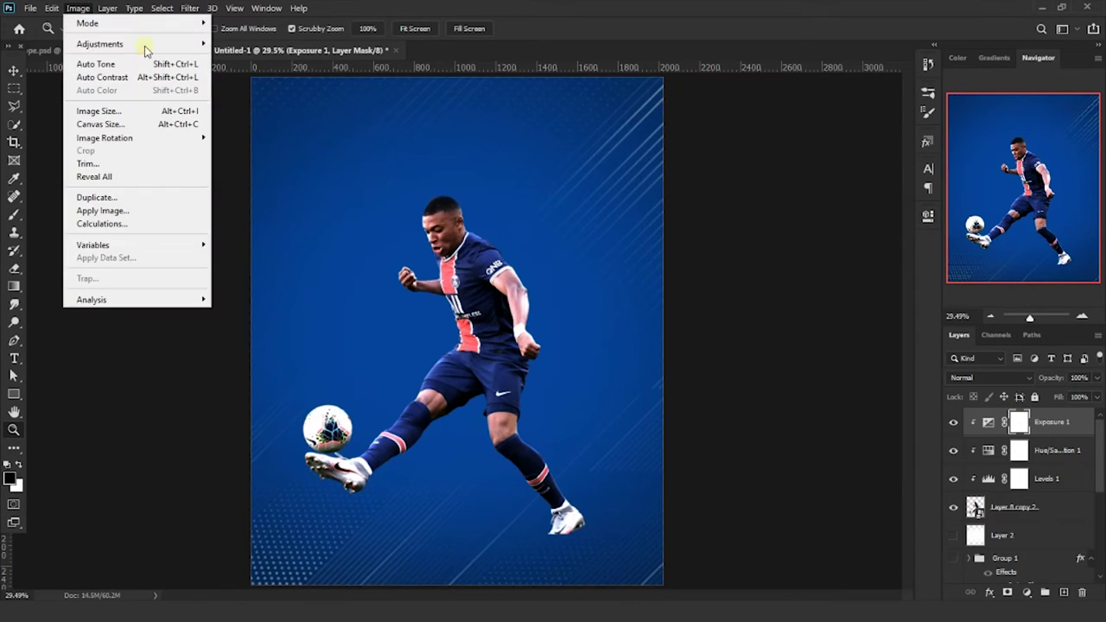
pyautogui.click(334, 212)
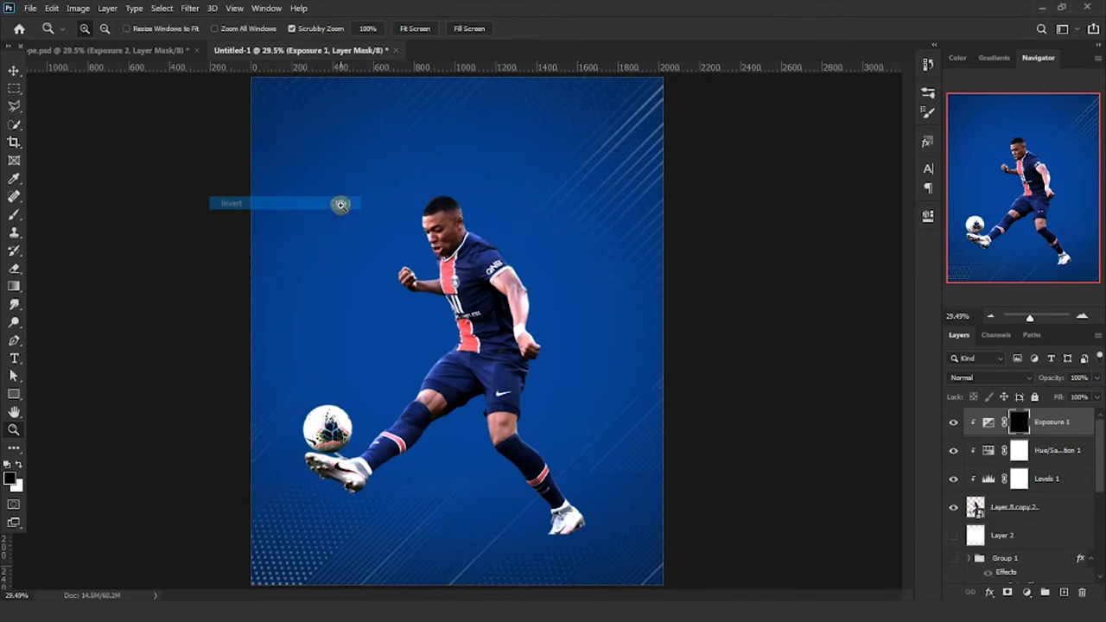
pyautogui.click(458, 268)
pyautogui.rightClick(456, 283)
pyautogui.click(475, 290)
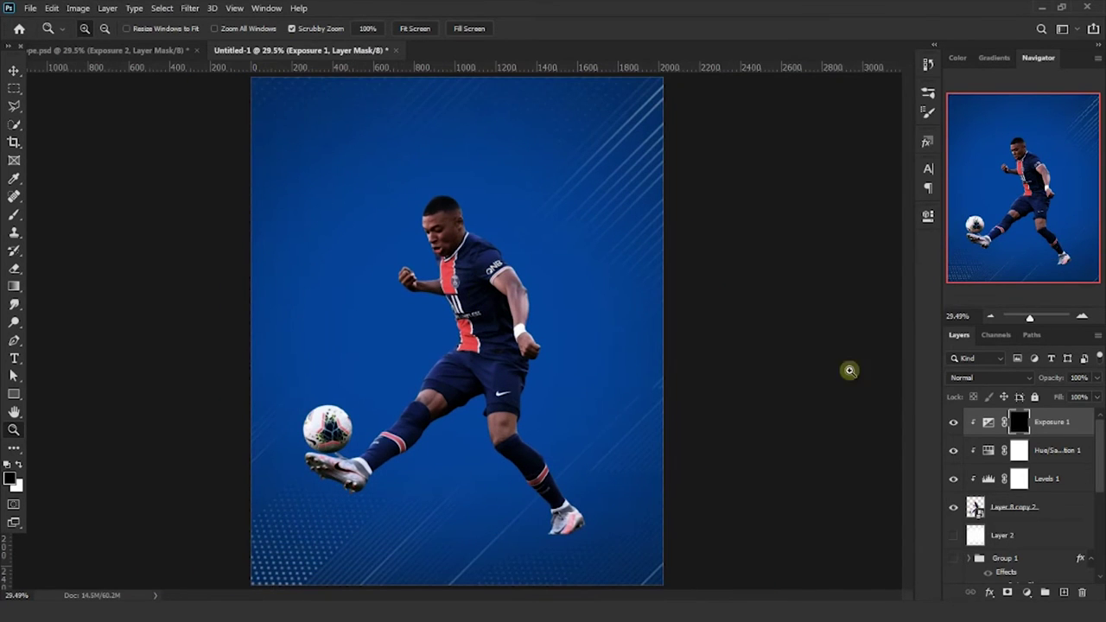
pyautogui.click(953, 535)
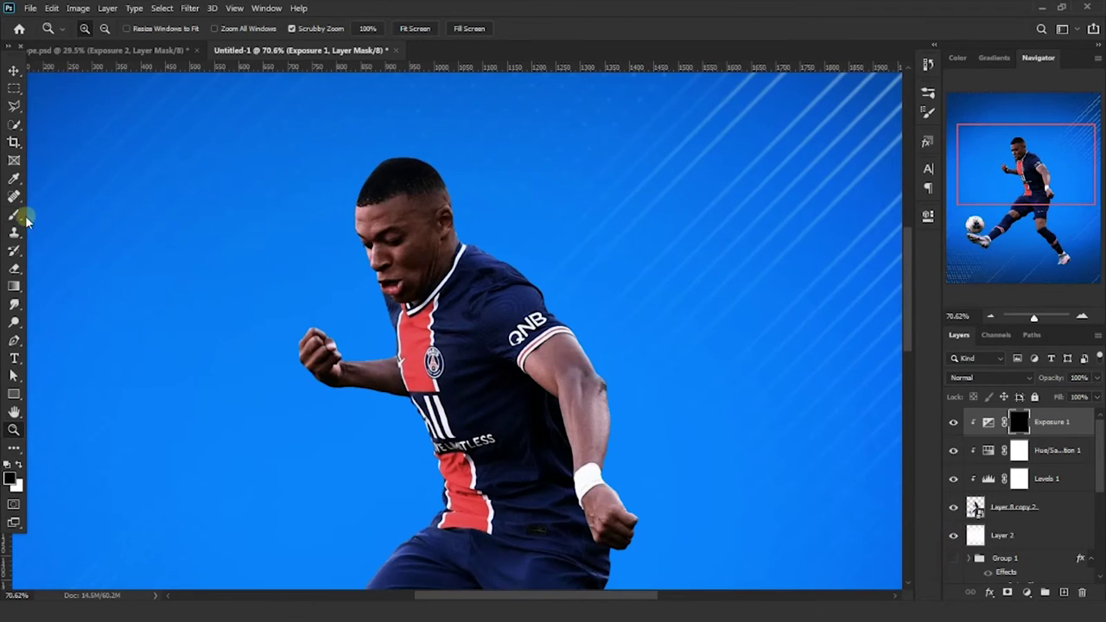
# Paint white at low flow on the Exposure 1 mask over the player's face and arms.
pyautogui.click(25, 218)
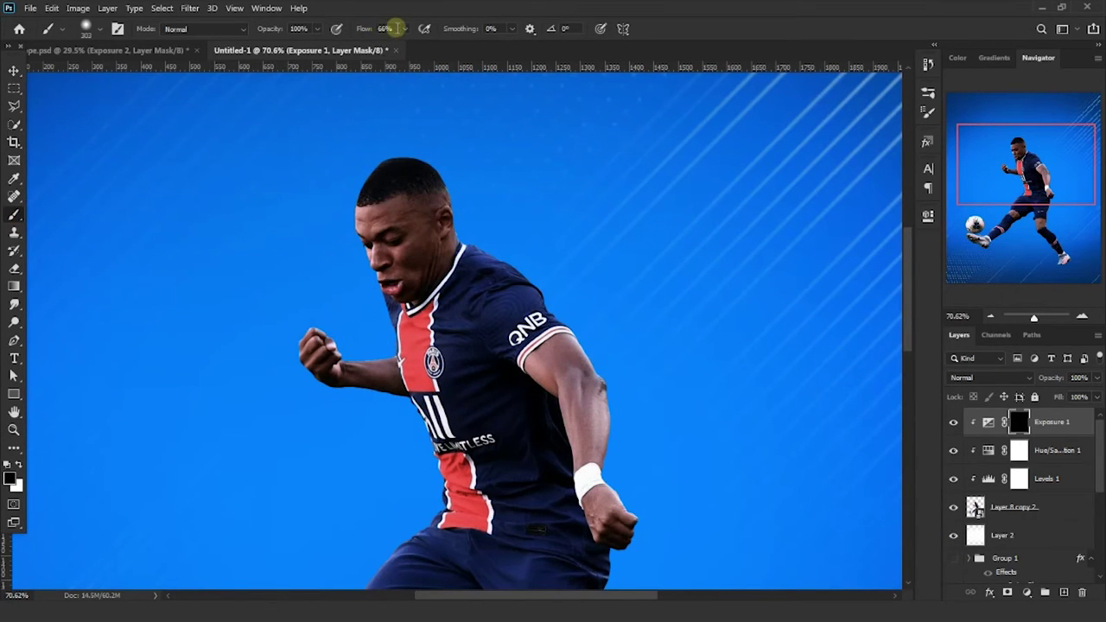
pyautogui.scroll(2, 424, 222)
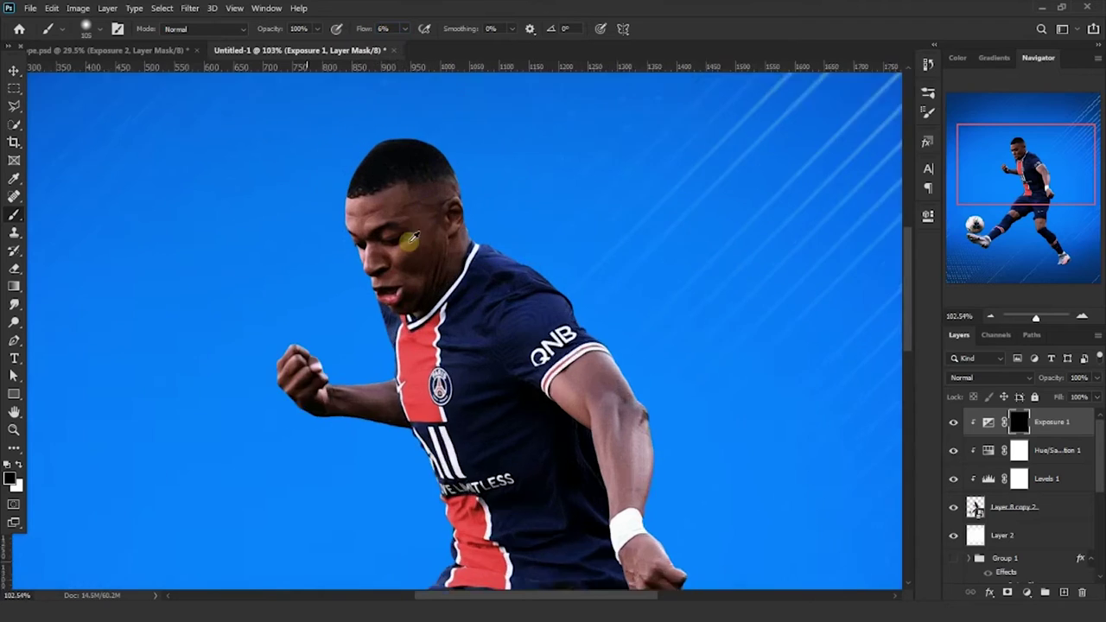
pyautogui.scroll(2, 394, 210)
pyautogui.scroll(1, 346, 216)
pyautogui.rightClick(309, 238)
pyautogui.press('Escape')
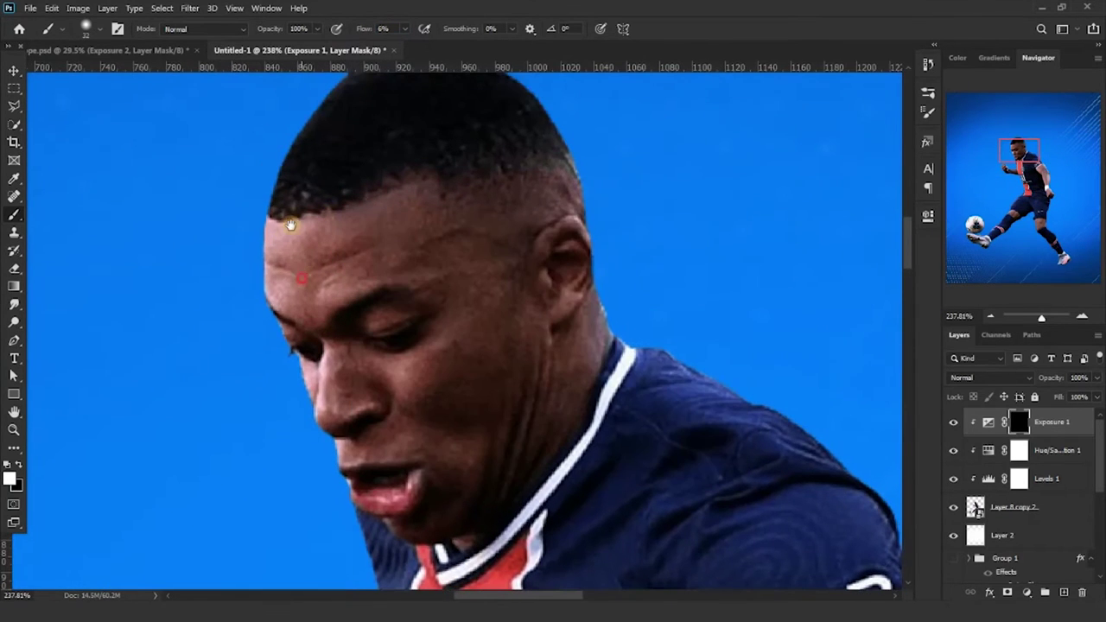
pyautogui.scroll(1, 291, 222)
pyautogui.scroll(-3, 409, 194)
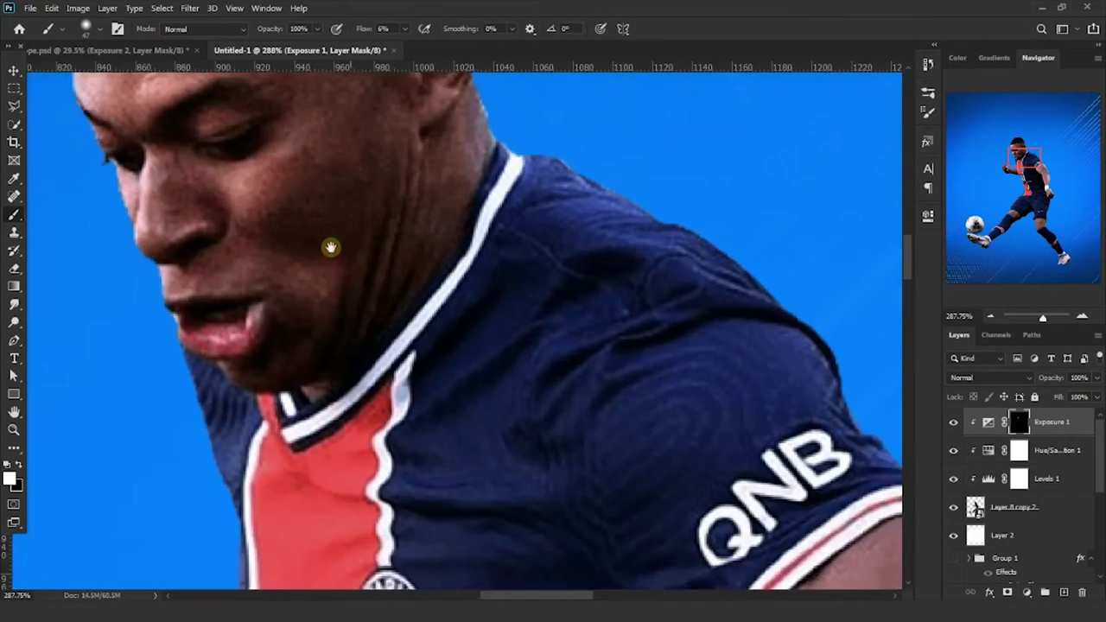
pyautogui.hscroll(3, 329, 241)
pyautogui.scroll(-2, 464, 230)
pyautogui.hscroll(2, 539, 336)
pyautogui.scroll(3, 446, 321)
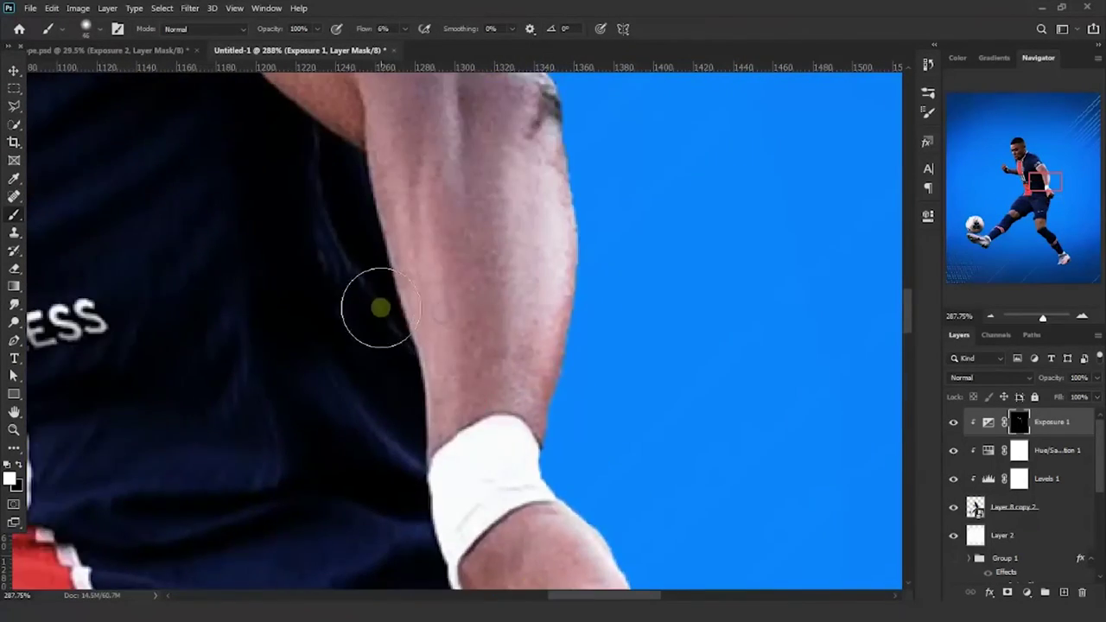
pyautogui.scroll(2, 430, 308)
pyautogui.hscroll(-3, 495, 341)
pyautogui.hscroll(-2, 537, 411)
pyautogui.scroll(2, 553, 432)
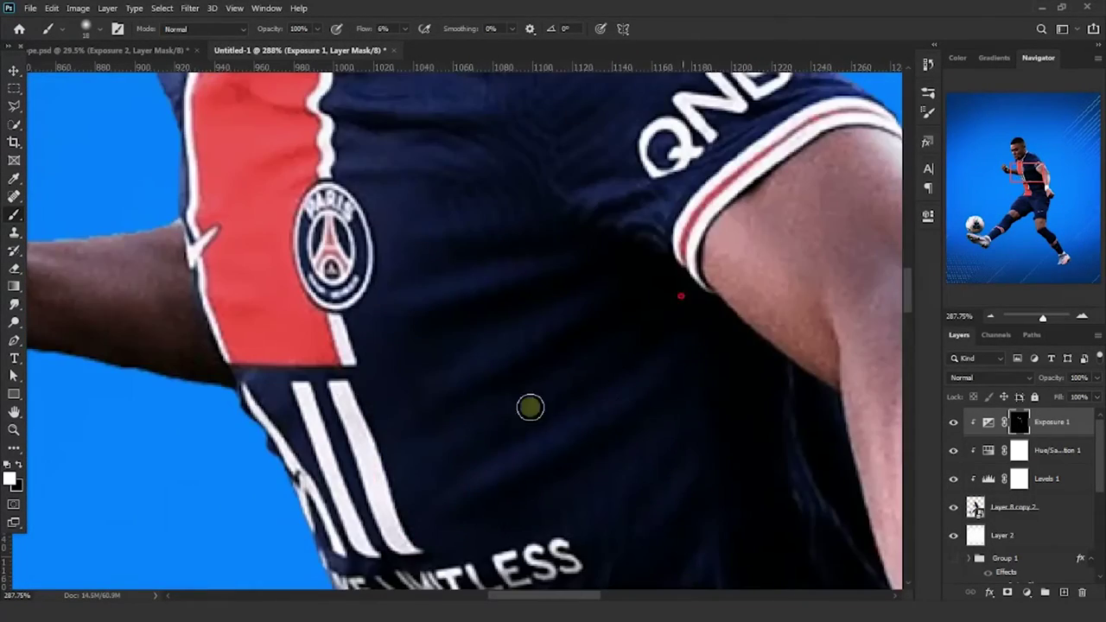
pyautogui.scroll(2, 528, 405)
pyautogui.scroll(3, 501, 402)
pyautogui.hscroll(-4, 472, 396)
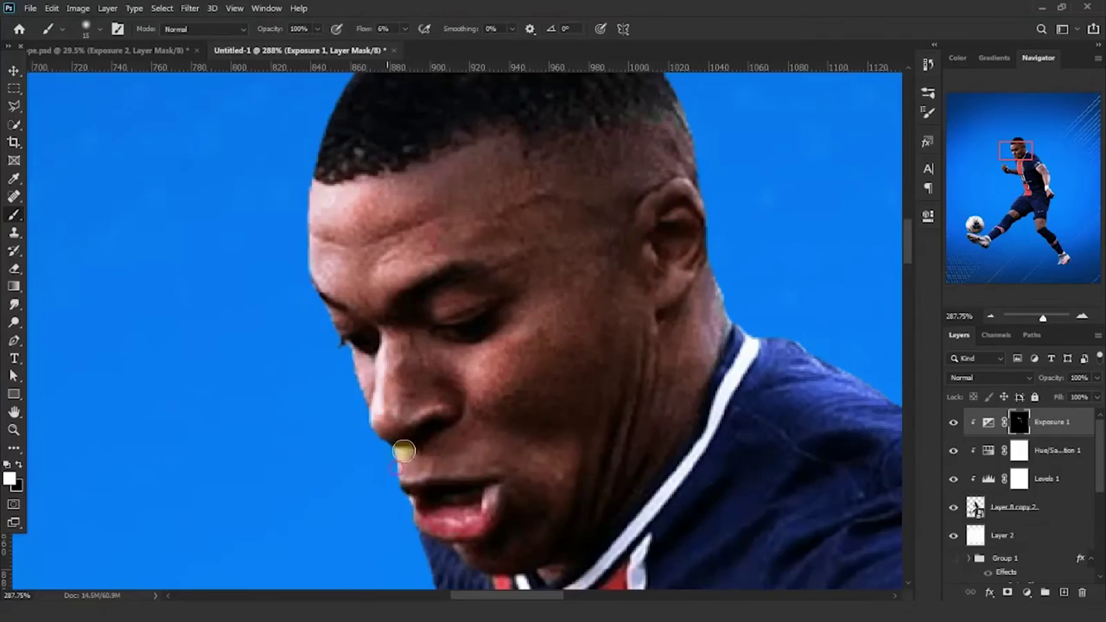
pyautogui.scroll(1, 404, 450)
pyautogui.scroll(-5, 709, 323)
pyautogui.hscroll(-2, 562, 484)
pyautogui.scroll(-2, 562, 484)
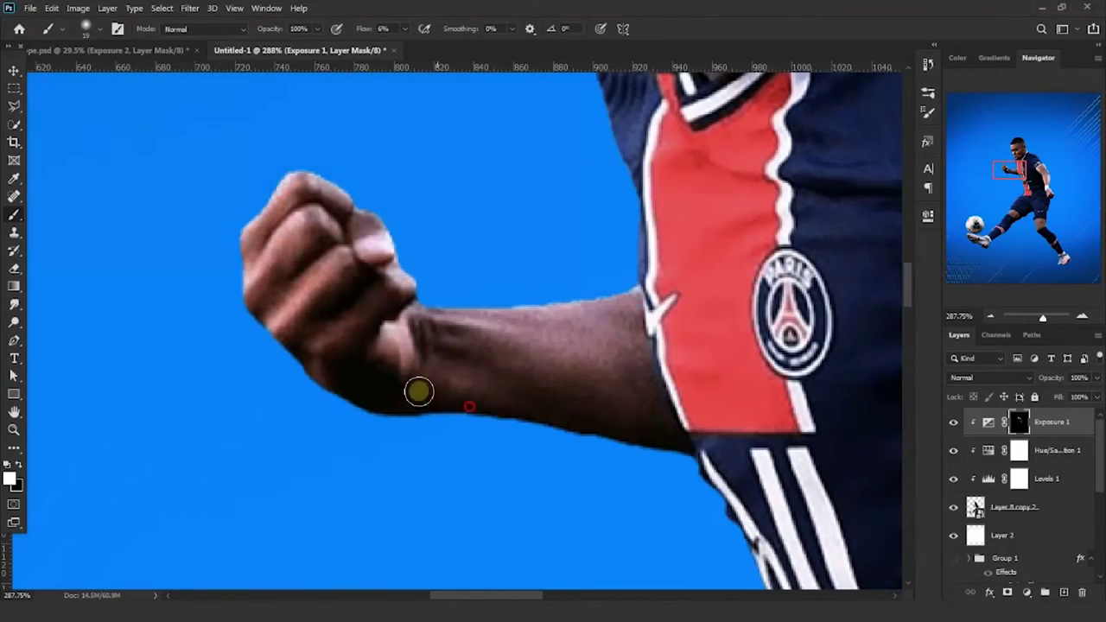
pyautogui.scroll(-5, 418, 391)
pyautogui.hscroll(2, 334, 340)
# At full flow, paint highlights on the jersey, sleeve and shorts folds, correcting with black, then fit the poster.
pyautogui.hotkey('shift', '0')
pyautogui.scroll(5, 575, 277)
pyautogui.hscroll(3, 575, 277)
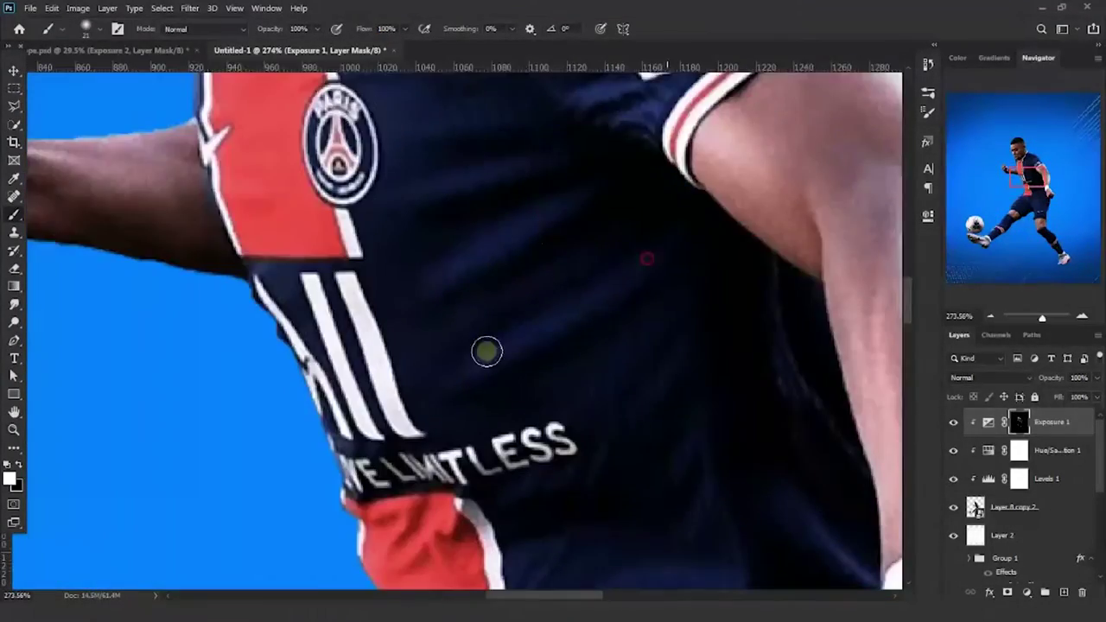
pyautogui.scroll(-5, 486, 351)
pyautogui.scroll(2, 553, 247)
pyautogui.scroll(-4, 370, 407)
pyautogui.hscroll(-3, 541, 299)
pyautogui.press('x')
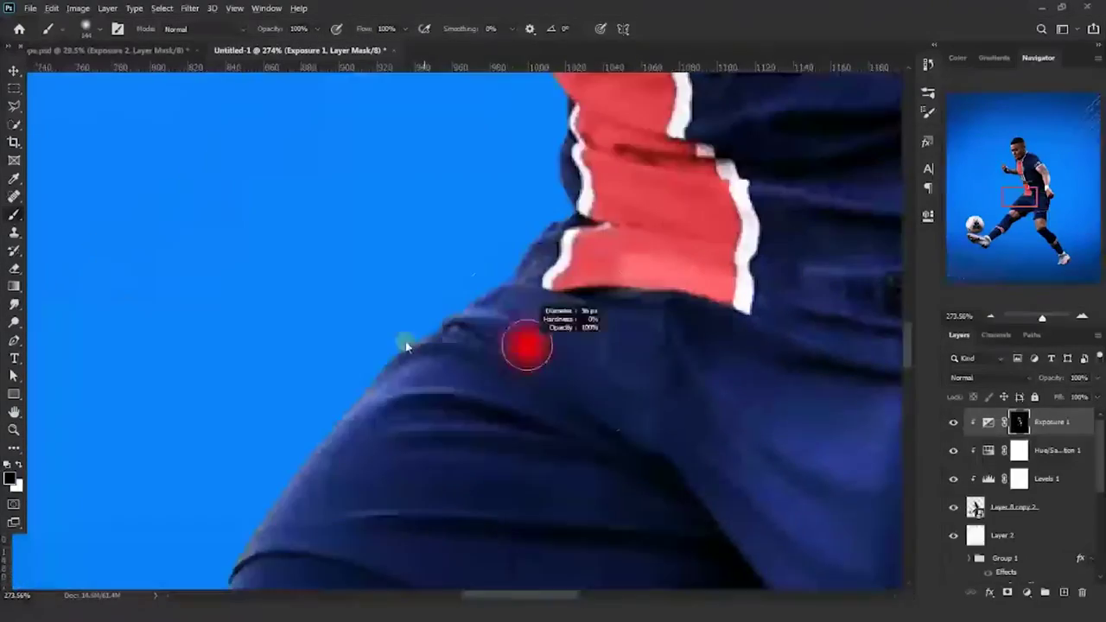
pyautogui.scroll(-3, 407, 345)
pyautogui.hscroll(2, 406, 346)
pyautogui.press('x')
pyautogui.scroll(5, 469, 461)
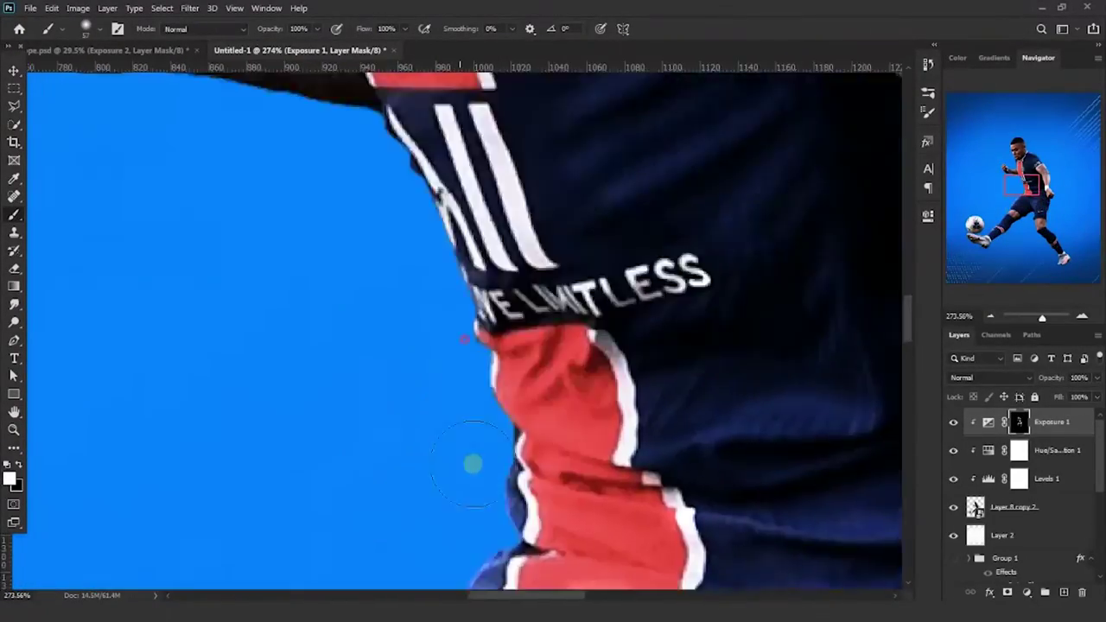
pyautogui.scroll(-6, 205, 449)
pyautogui.hscroll(-3, 205, 449)
pyautogui.hscroll(2, 519, 447)
pyautogui.scroll(4, 486, 258)
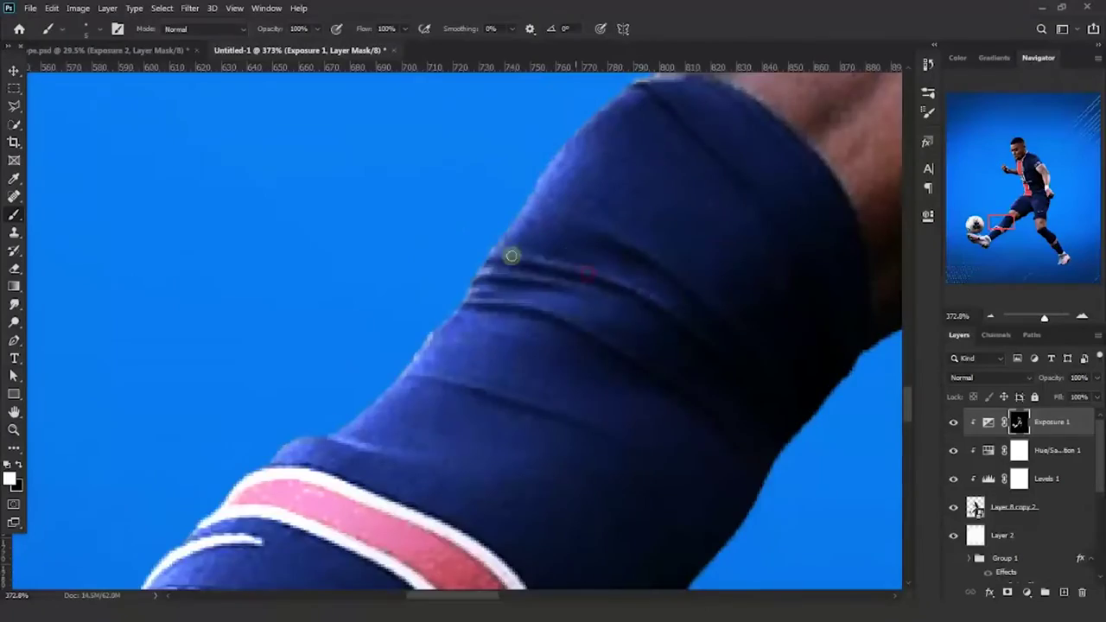
pyautogui.scroll(3, 622, 360)
pyautogui.scroll(3, 544, 217)
pyautogui.scroll(3, 680, 366)
pyautogui.scroll(3, 437, 447)
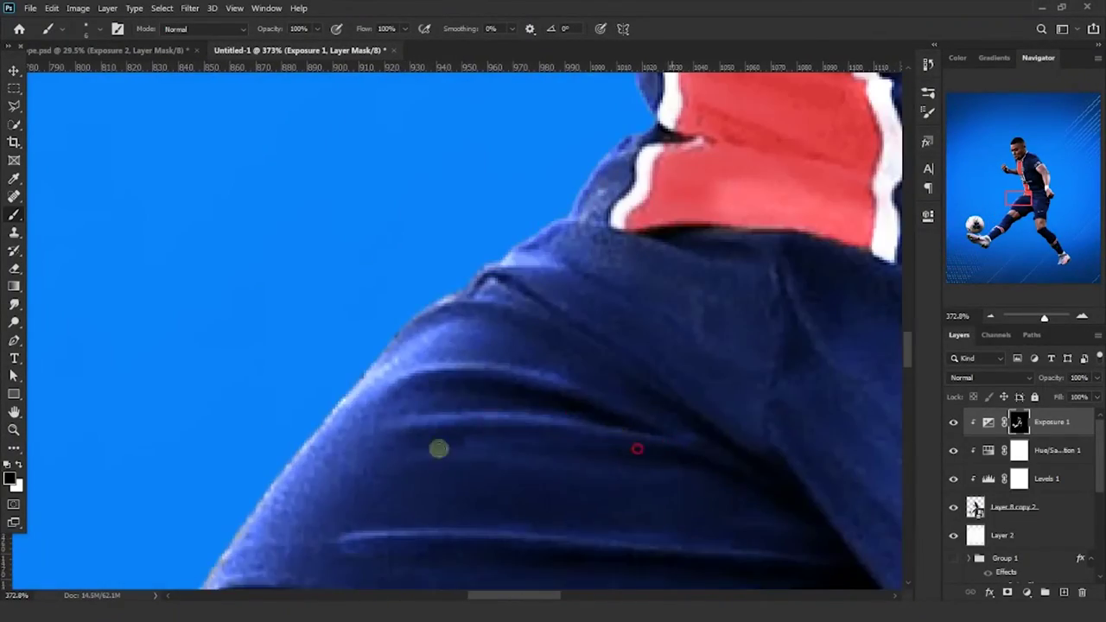
pyautogui.scroll(-5, 432, 299)
pyautogui.scroll(-4, 403, 272)
pyautogui.scroll(-4, 419, 386)
pyautogui.scroll(5, 419, 385)
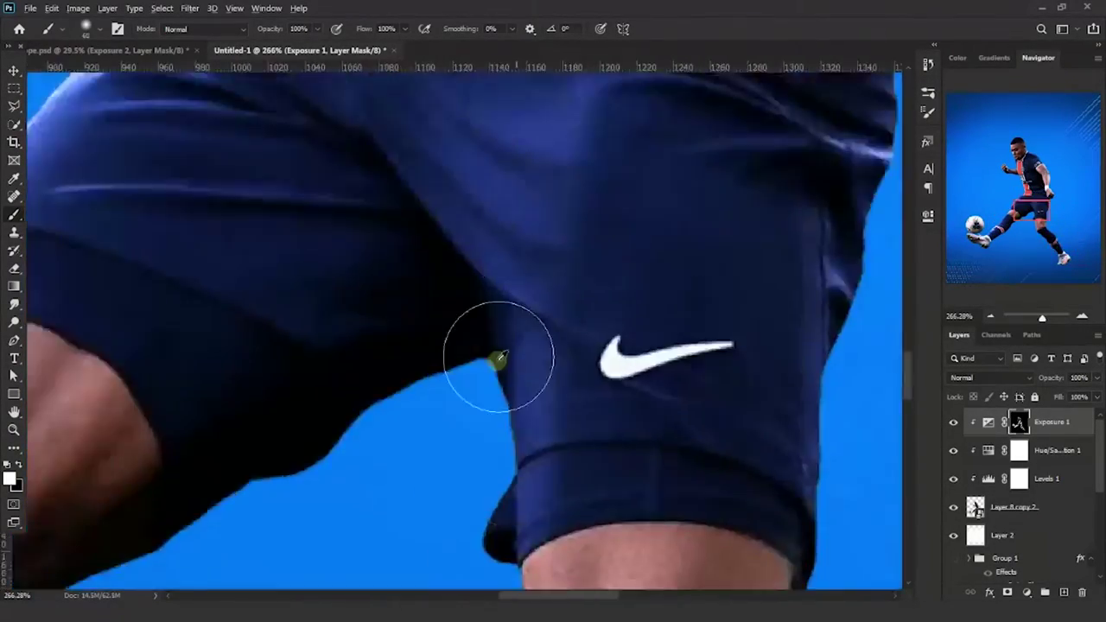
pyautogui.scroll(4, 494, 366)
pyautogui.hscroll(-2, 415, 375)
pyautogui.scroll(-2, 415, 375)
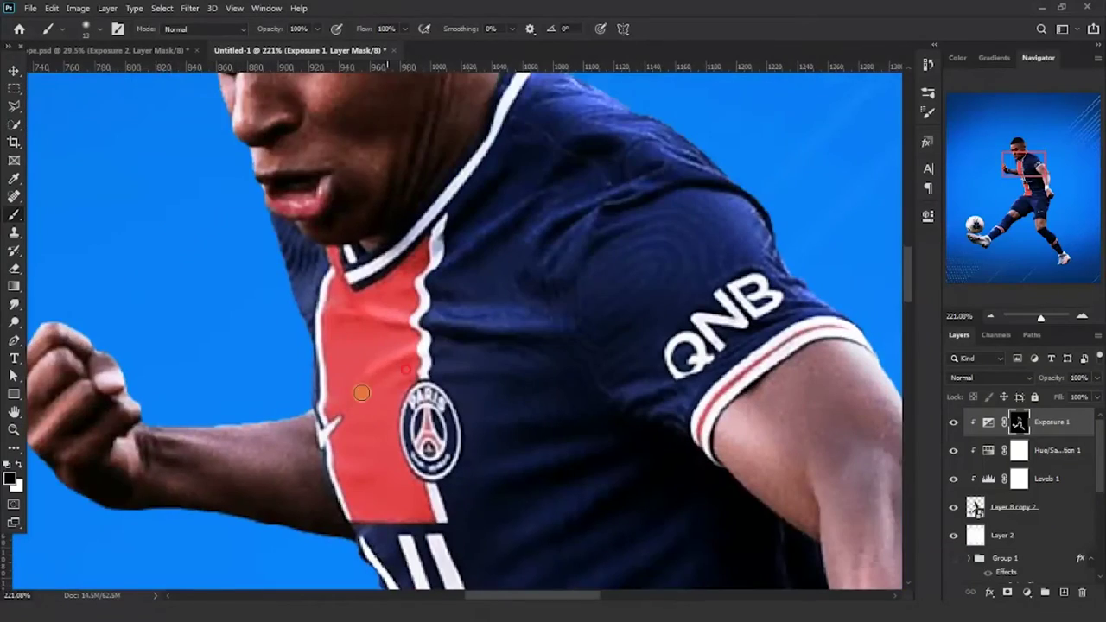
pyautogui.scroll(-2, 423, 389)
pyautogui.scroll(-4, 436, 411)
pyautogui.scroll(-4, 436, 411)
pyautogui.scroll(-4, 484, 365)
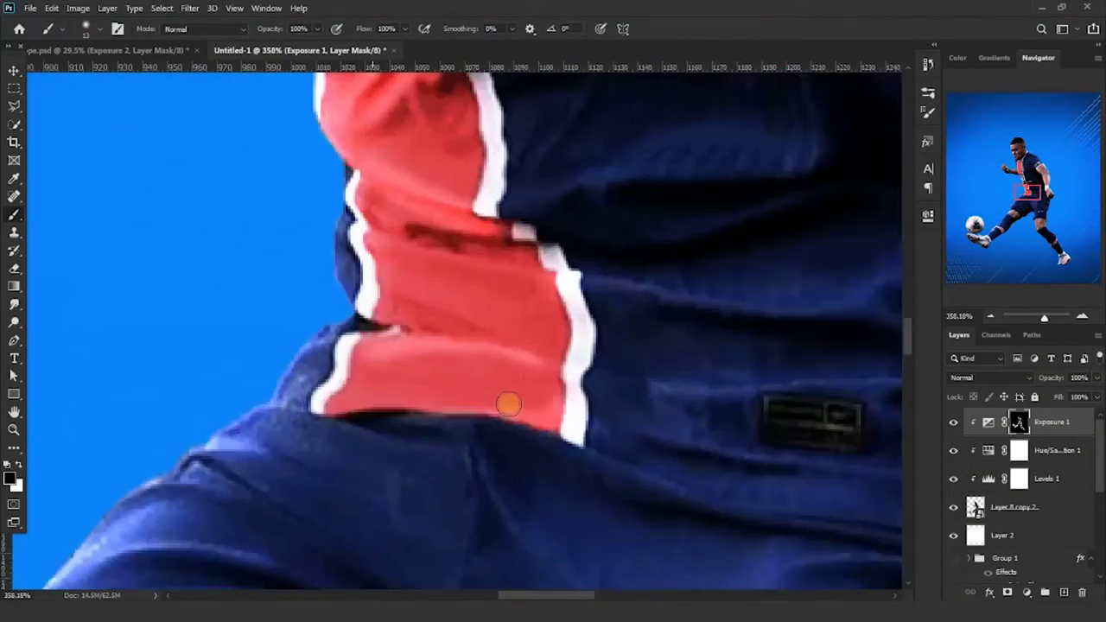
pyautogui.press('z')
pyautogui.hotkey('ctrl', '0')
# Add an Exposure adjustment layer at -2.09 and invert its mask to black.
pyautogui.click(1026, 592)
pyautogui.click(1020, 430)
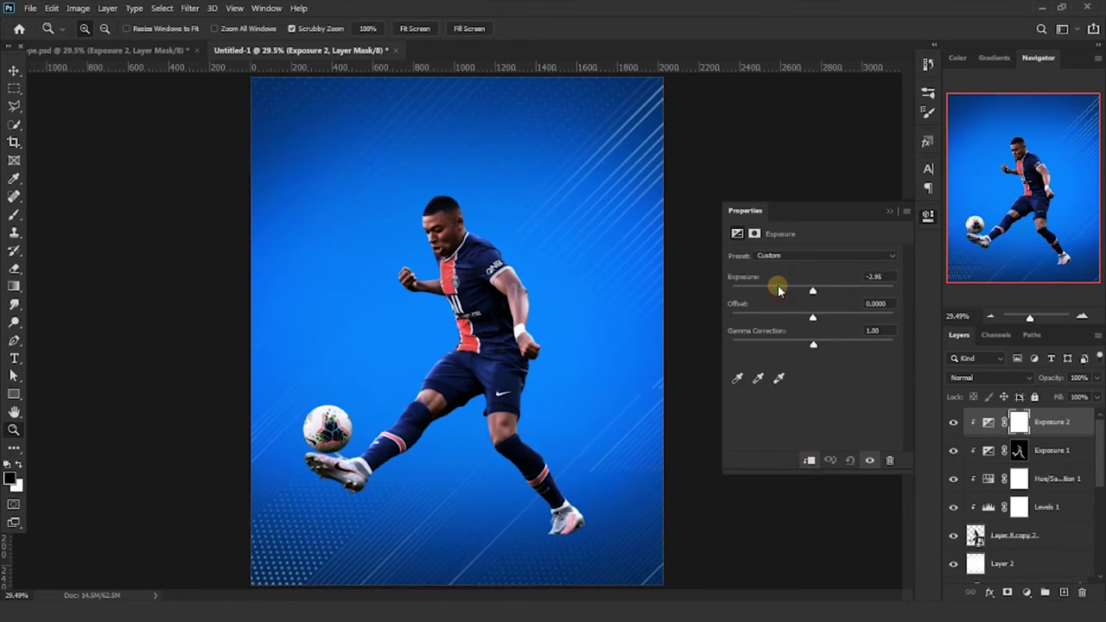
pyautogui.moveTo(779, 291); pyautogui.dragTo(784, 295)
pyautogui.hotkey('ctrl', 'i')
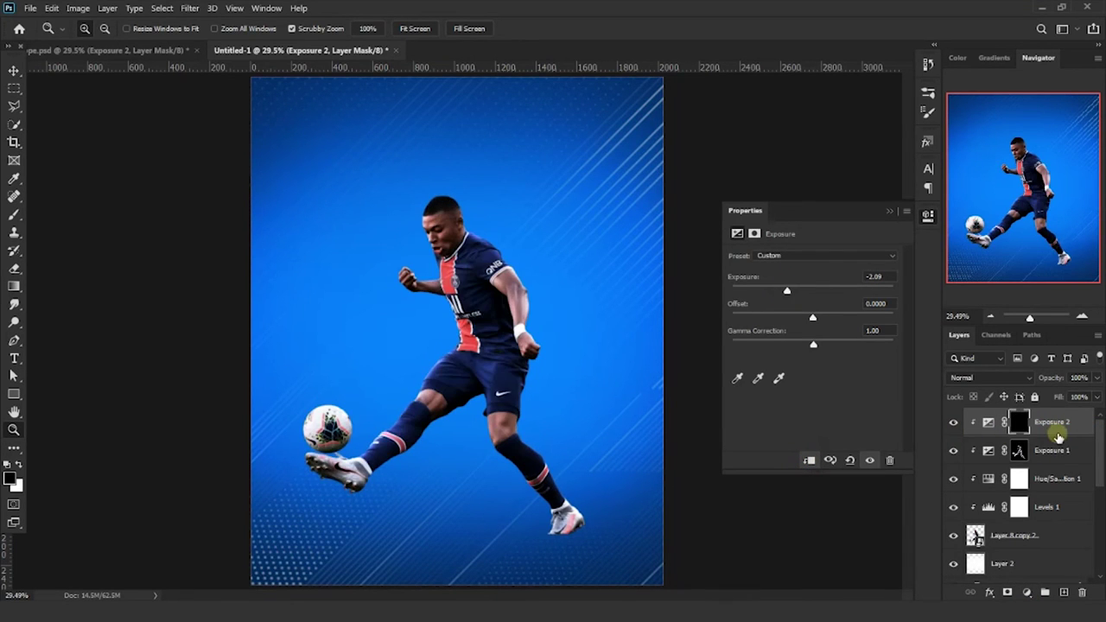
# Paint white on the Exposure 2 mask over the legs, shorts and torso, then fit the poster on screen.
pyautogui.click(13, 213)
pyautogui.scroll(3, 383, 338)
pyautogui.scroll(3, 440, 311)
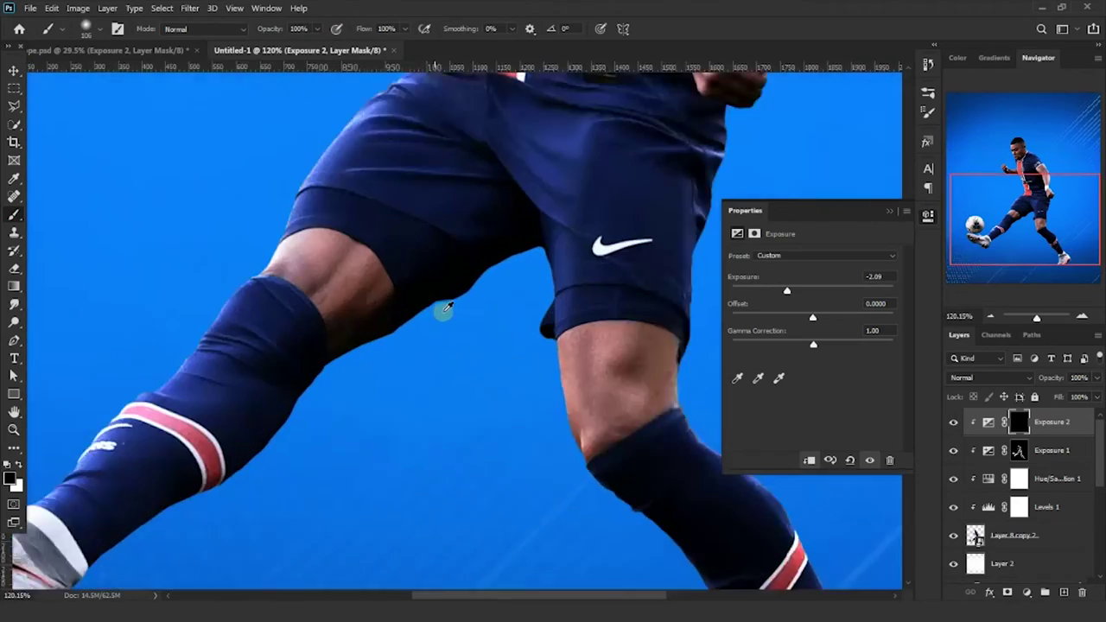
pyautogui.scroll(-2, 475, 254)
pyautogui.hscroll(-5, 366, 308)
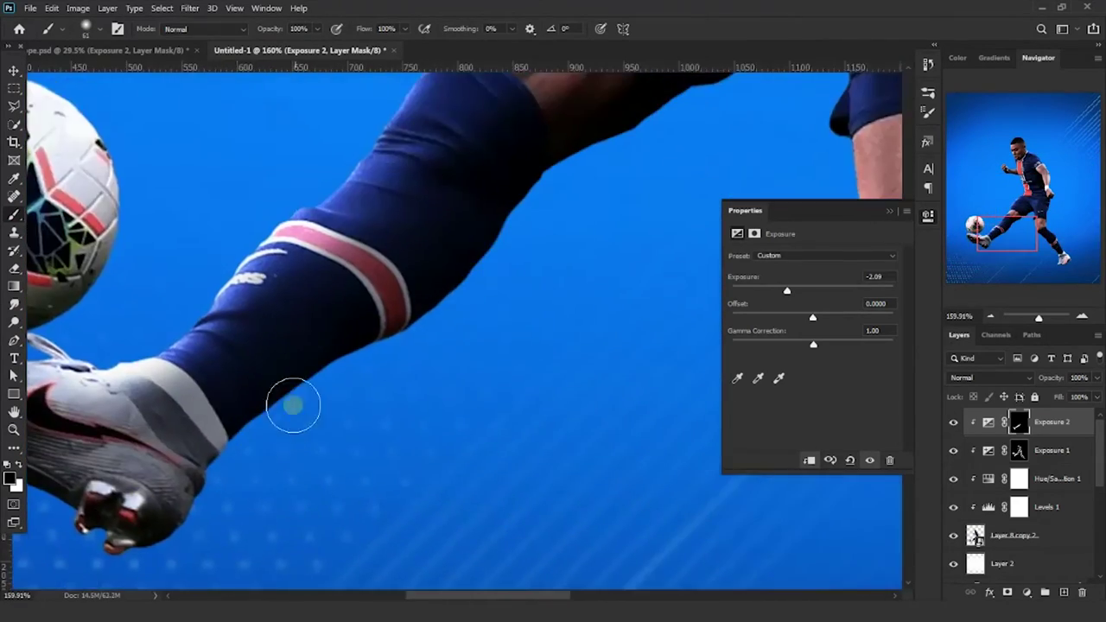
pyautogui.hscroll(10, 294, 400)
pyautogui.scroll(-3, 430, 222)
pyautogui.scroll(10, 467, 380)
pyautogui.hscroll(3, 475, 449)
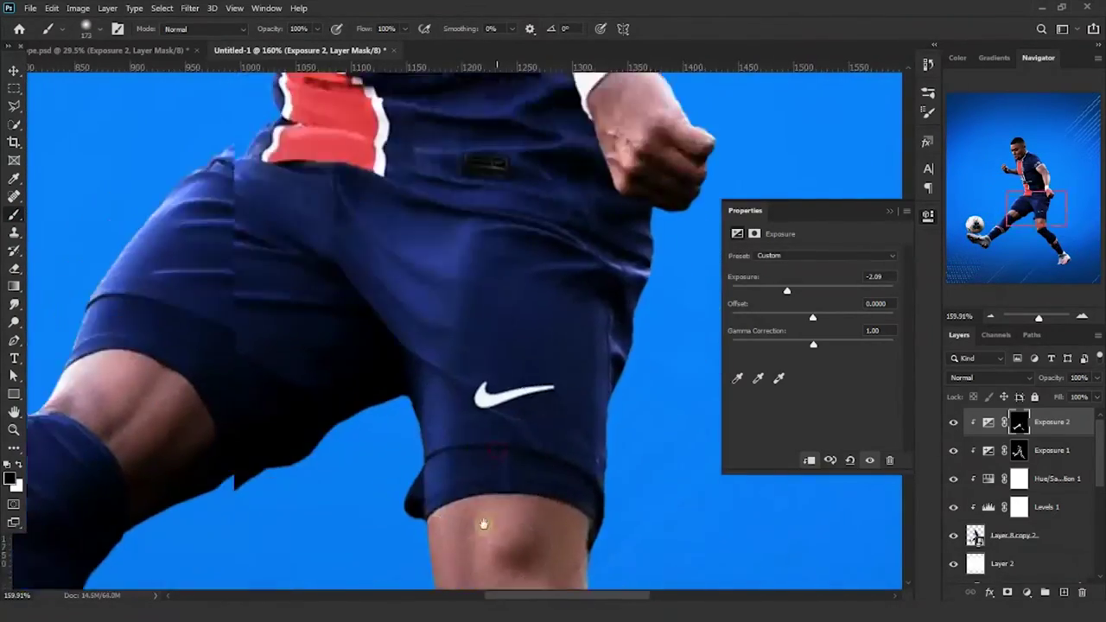
pyautogui.scroll(6, 553, 449)
pyautogui.scroll(2, 316, 369)
pyautogui.scroll(5, 432, 427)
pyautogui.hotkey('ctrl', '0')
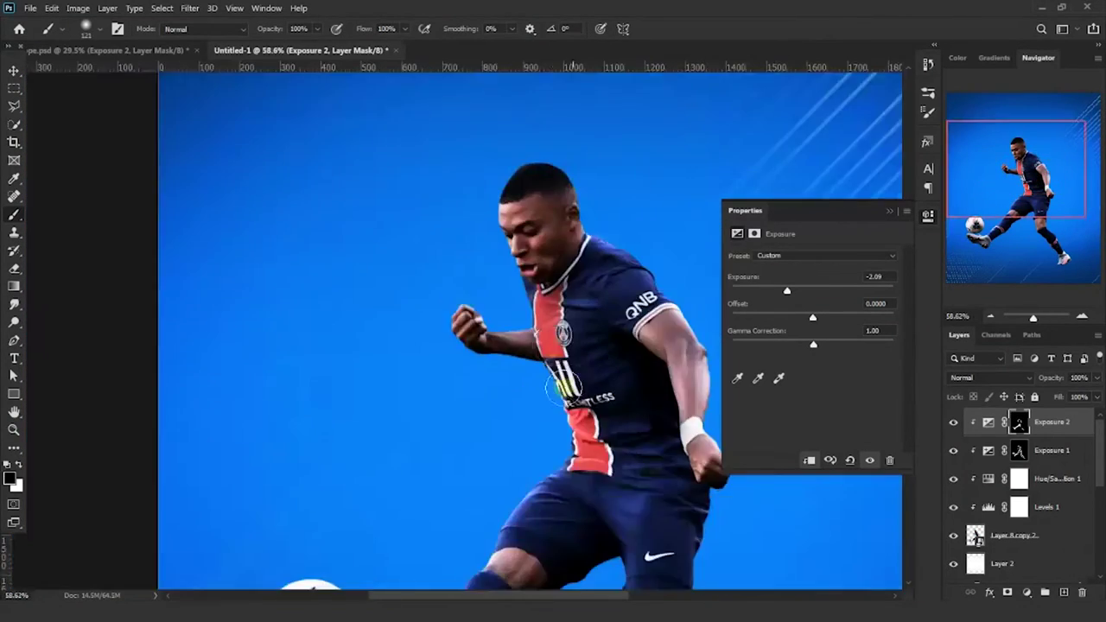
pyautogui.click(15, 430)
pyautogui.hotkey('ctrl', '0')
# Add a third Exposure layer above Layer 2 at -7.30 and invert its mask to black.
pyautogui.click(953, 421)
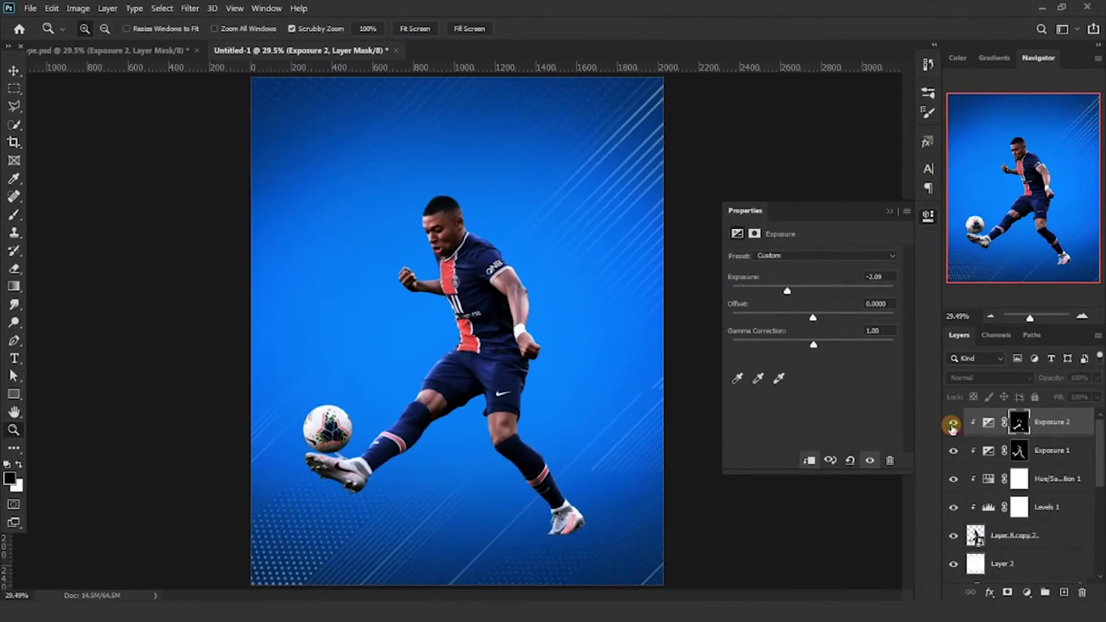
pyautogui.click(1002, 563)
pyautogui.click(1027, 592)
pyautogui.click(1019, 437)
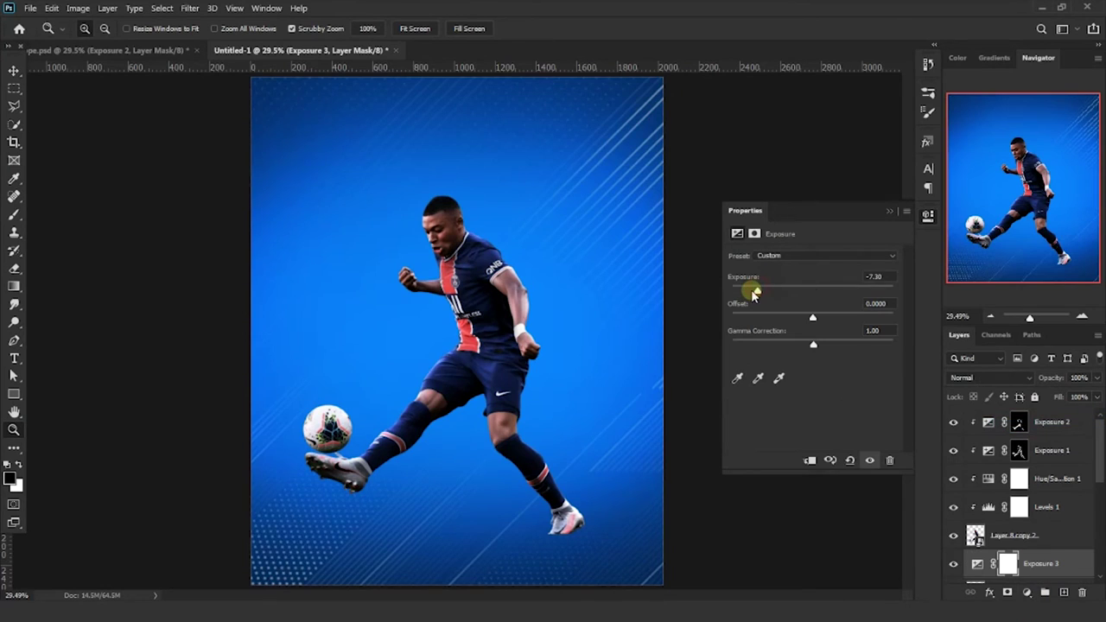
pyautogui.moveTo(813, 290); pyautogui.dragTo(752, 292)
pyautogui.click(890, 213)
pyautogui.click(78, 8)
pyautogui.click(310, 205)
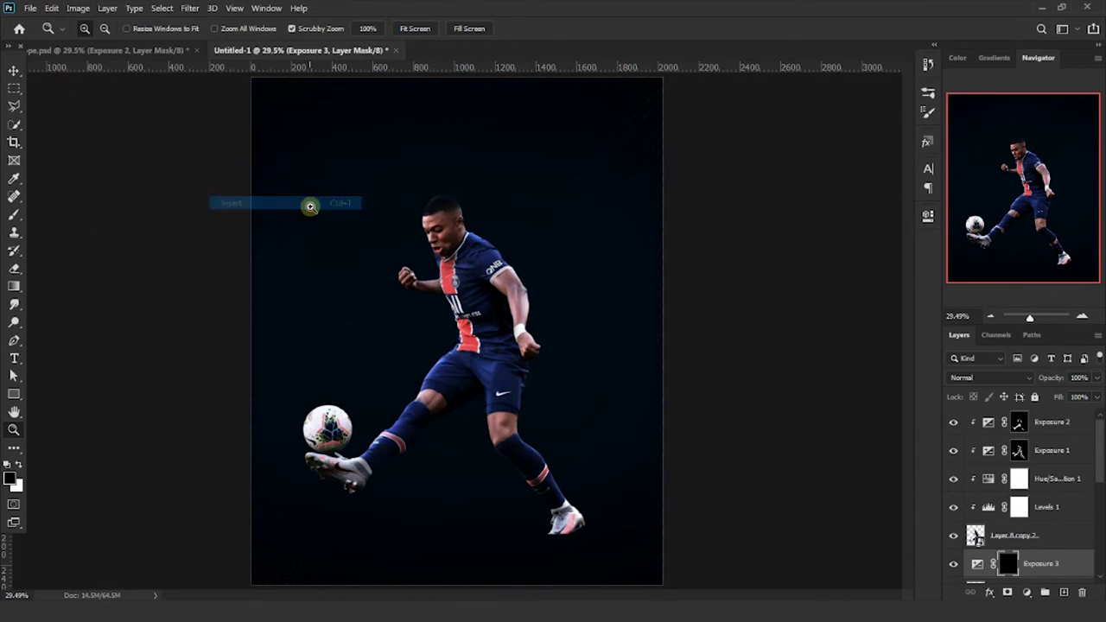
# Zoom in on the feet and paint white at about 46% flow beneath the boots.
pyautogui.moveTo(535, 510); pyautogui.dragTo(585, 521)
pyautogui.click(14, 214)
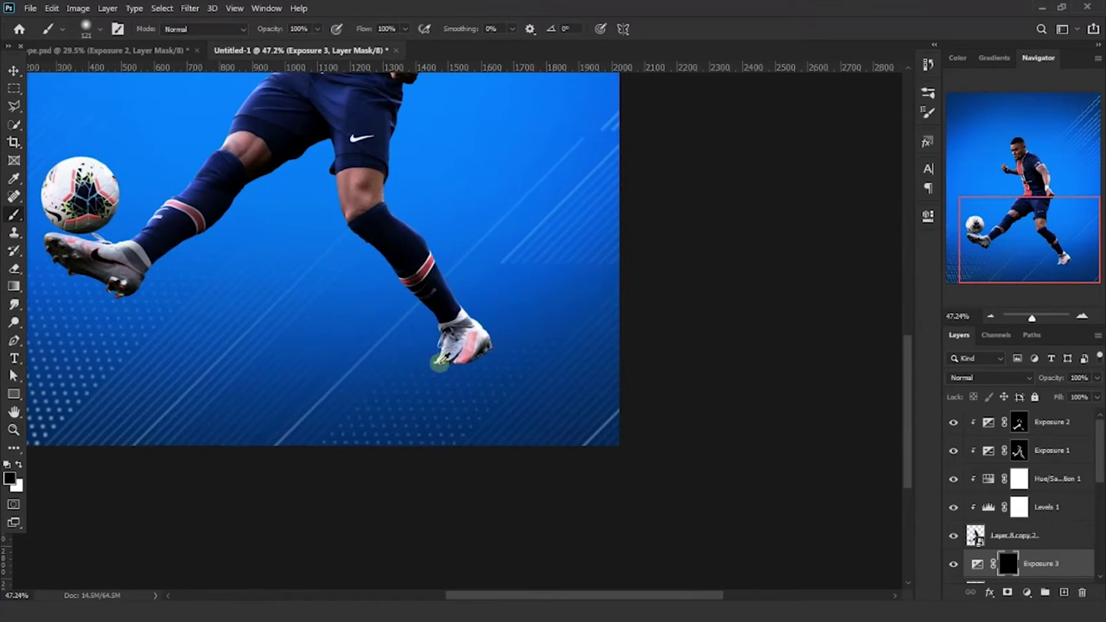
pyautogui.rightClick(435, 272)
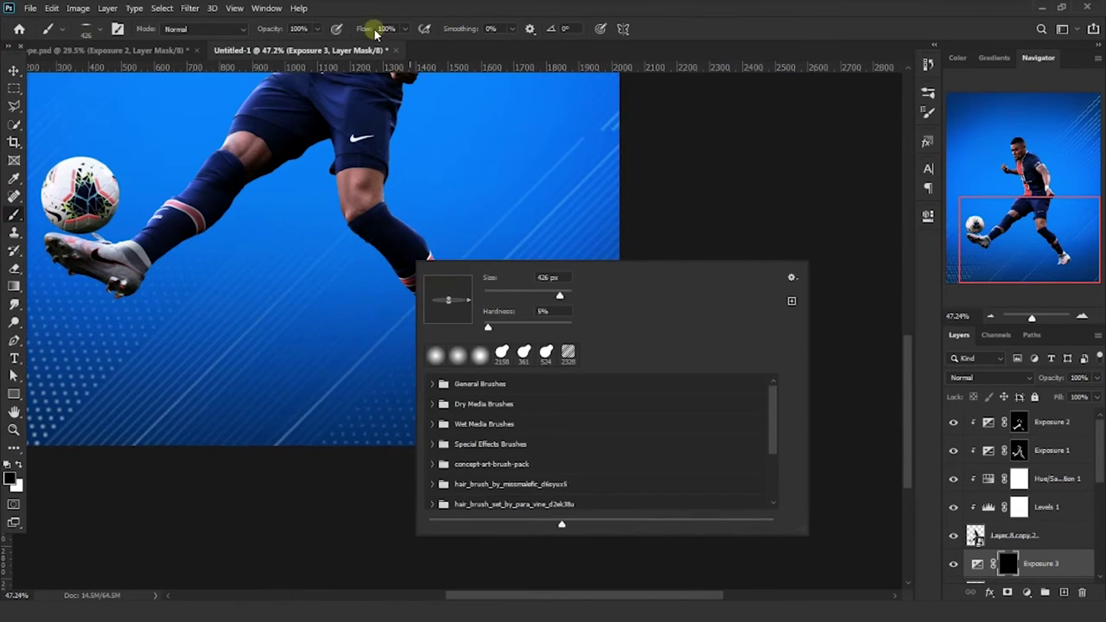
pyautogui.moveTo(373, 30); pyautogui.dragTo(326, 41)
pyautogui.scroll(5, 455, 370)
pyautogui.press('x')
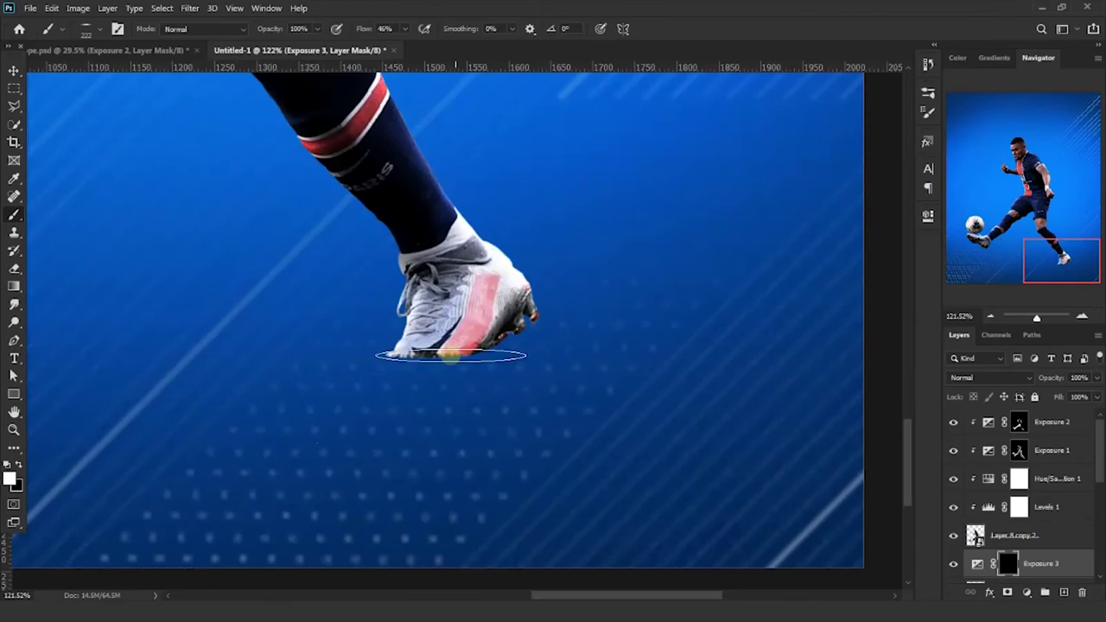
pyautogui.scroll(3, 456, 361)
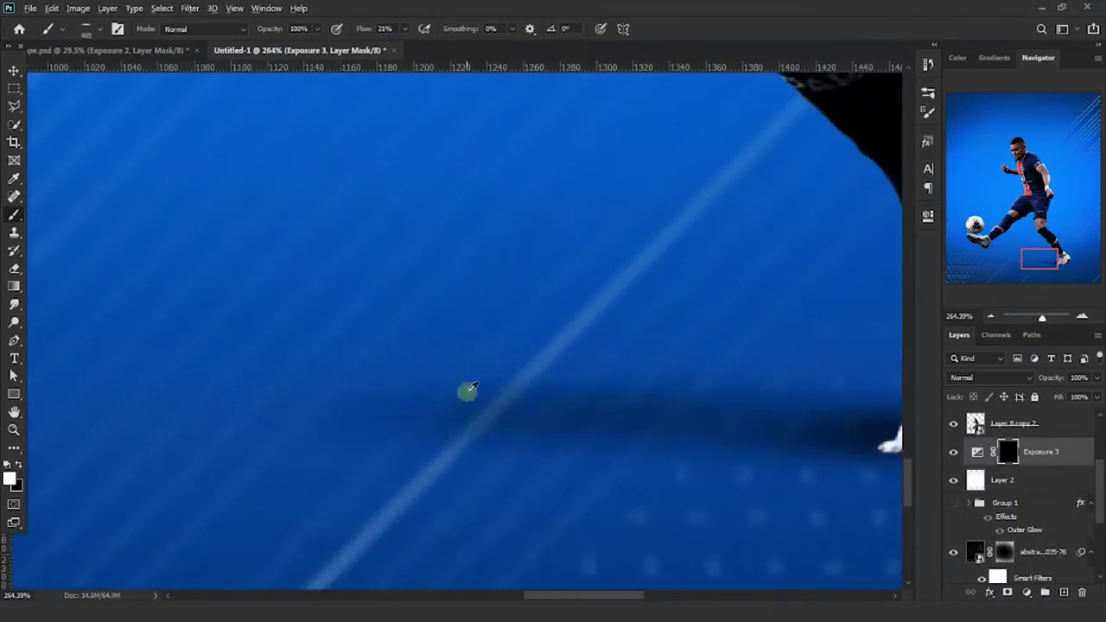
pyautogui.hscroll(-3, 553, 423)
pyautogui.scroll(-3, 452, 434)
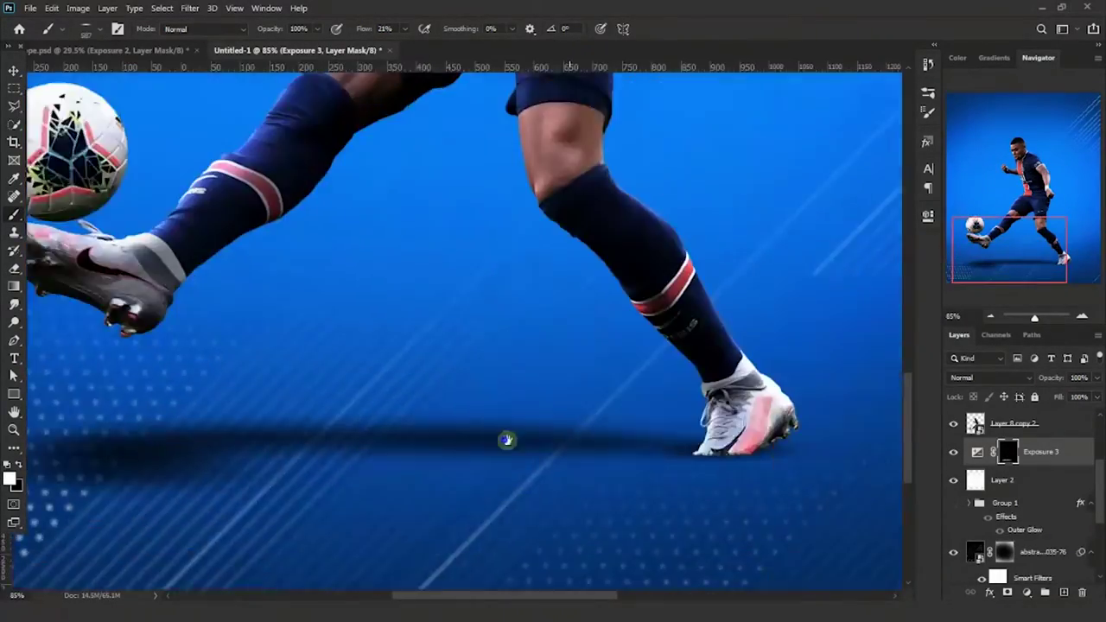
pyautogui.scroll(3, 506, 440)
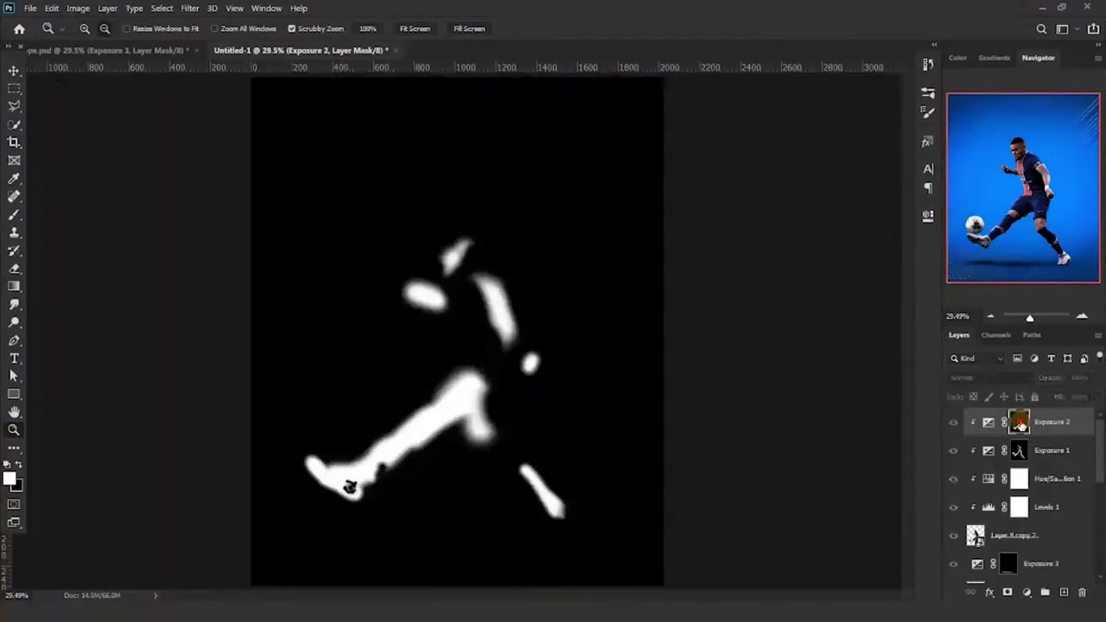
# With a soft brush of about 116 px, paint the Exposure 2 mask over the boot, sock and kicking leg.
pyautogui.scroll(5, 400, 489)
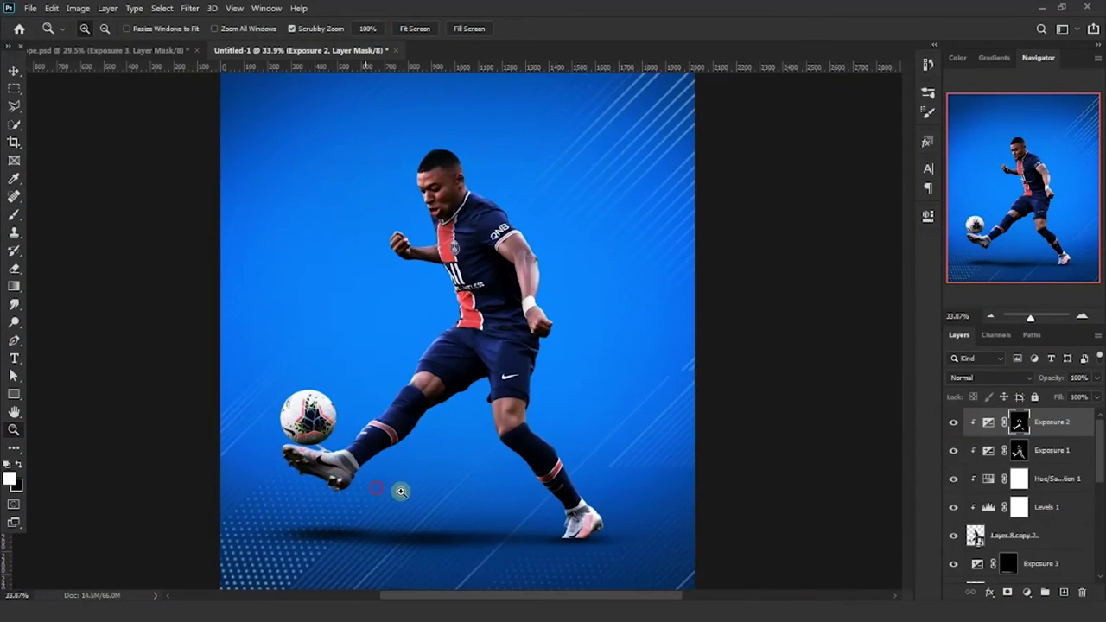
pyautogui.press('b')
pyautogui.rightClick(300, 382)
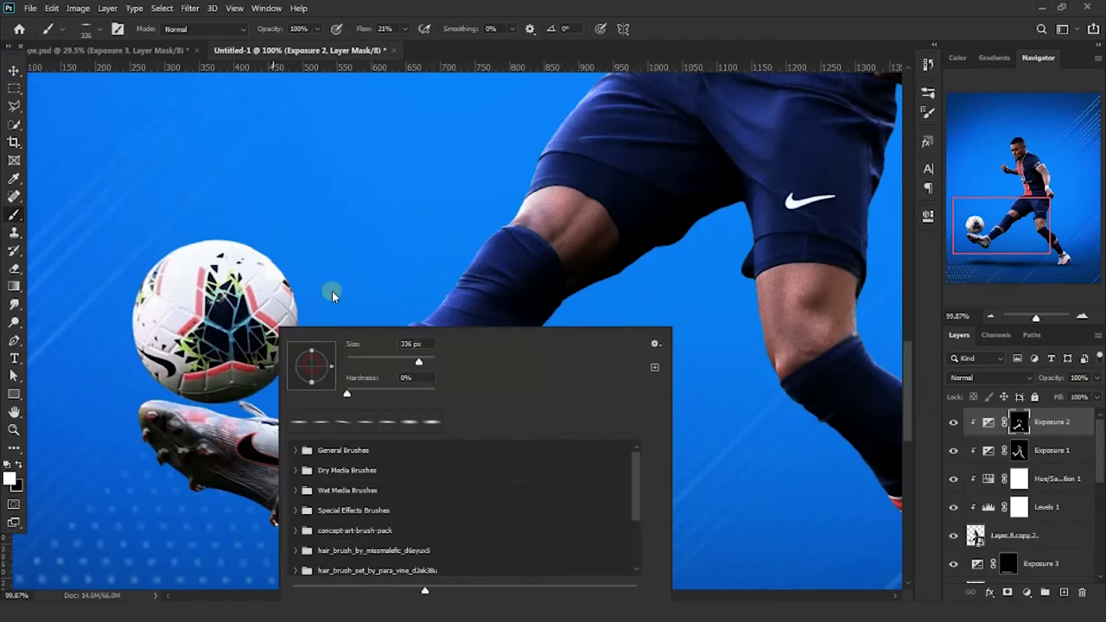
pyautogui.click(332, 295)
pyautogui.moveTo(273, 408); pyautogui.dragTo(297, 452)
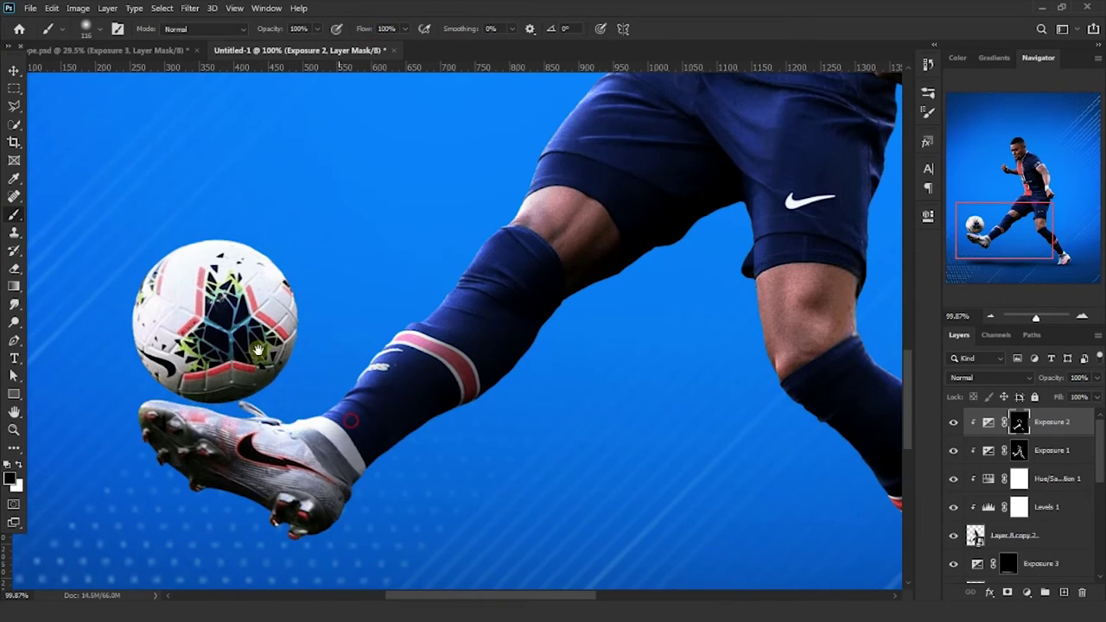
pyautogui.moveTo(258, 350); pyautogui.dragTo(129, 305)
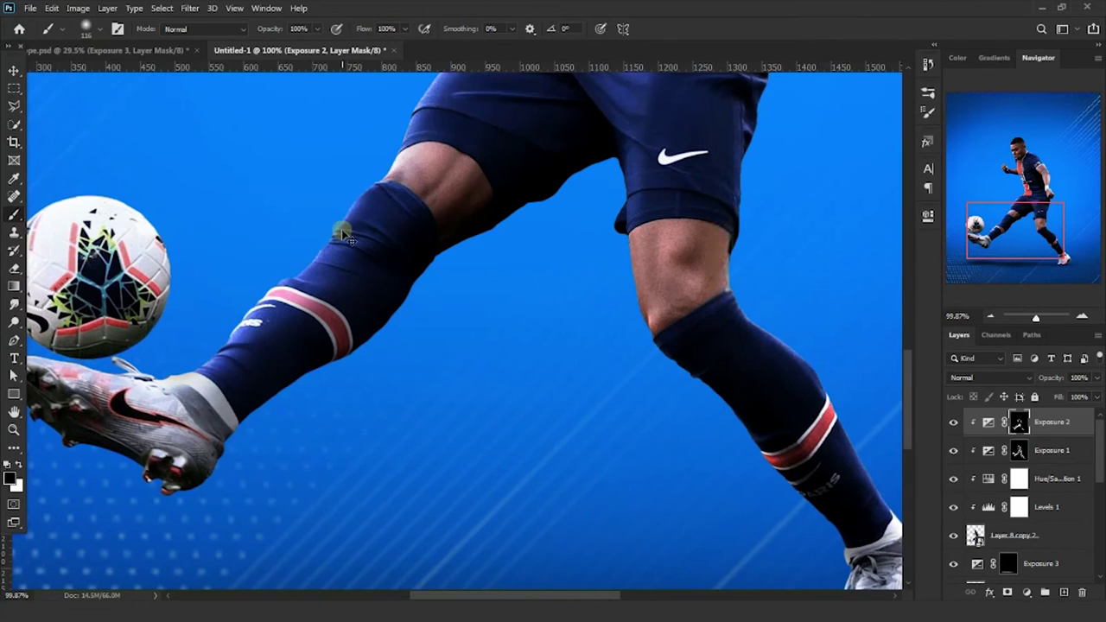
pyautogui.moveTo(344, 247); pyautogui.dragTo(346, 296)
pyautogui.scroll(-3, 331, 394)
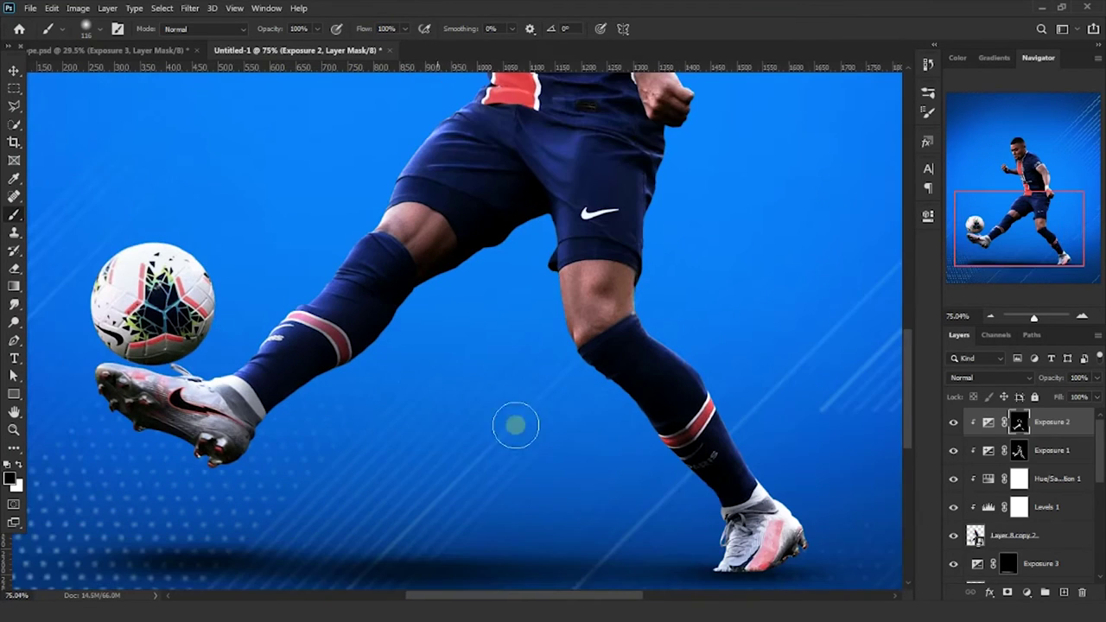
pyautogui.scroll(-2, 663, 506)
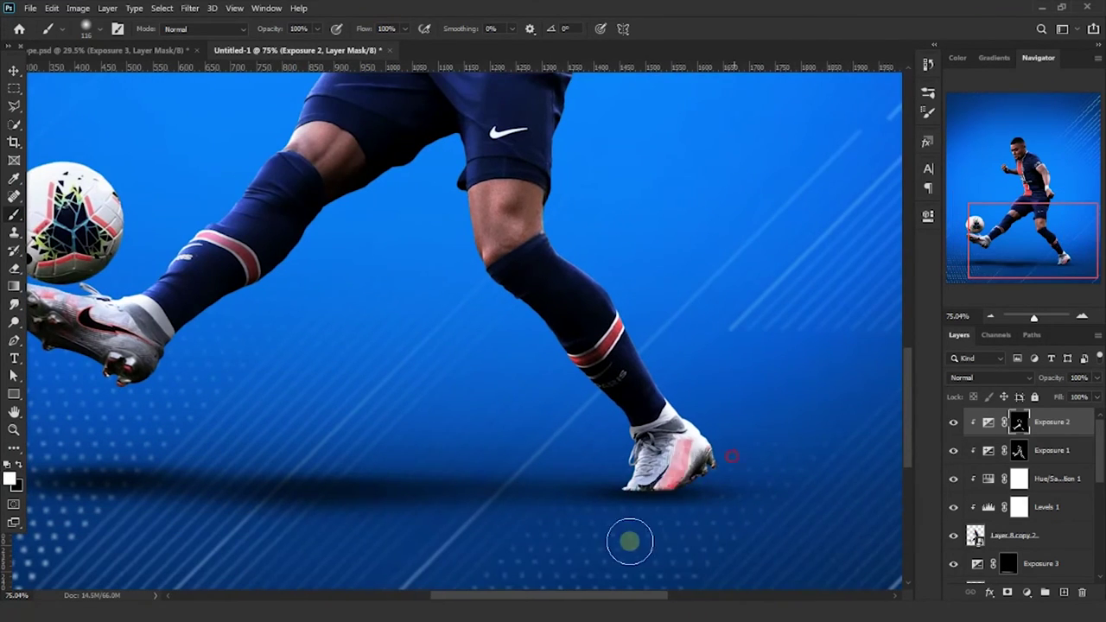
pyautogui.scroll(3, 666, 492)
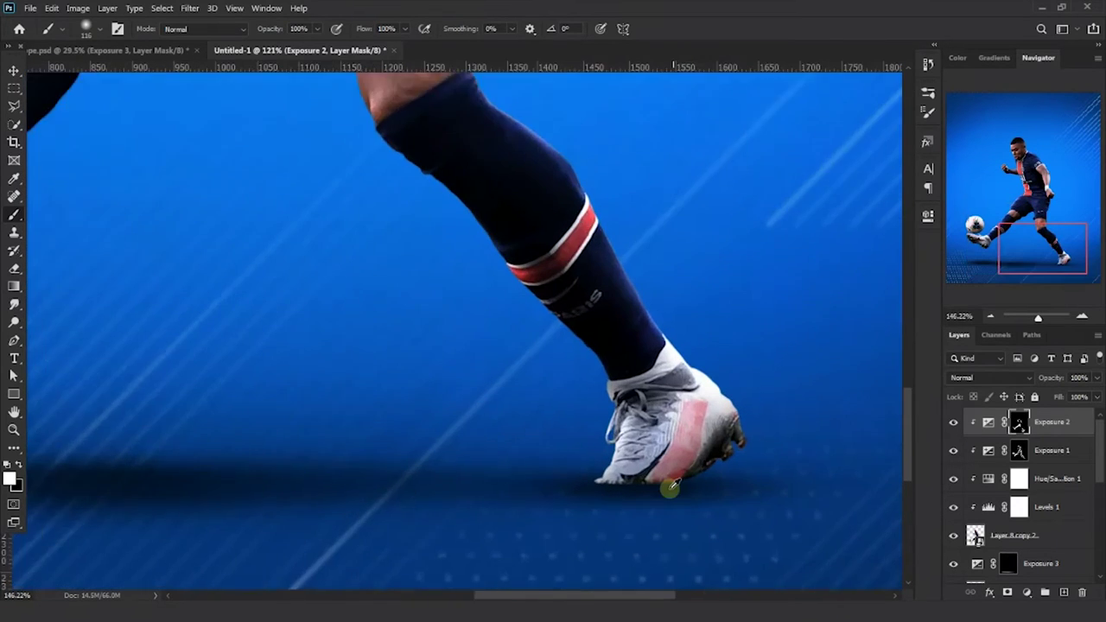
pyautogui.scroll(2, 665, 493)
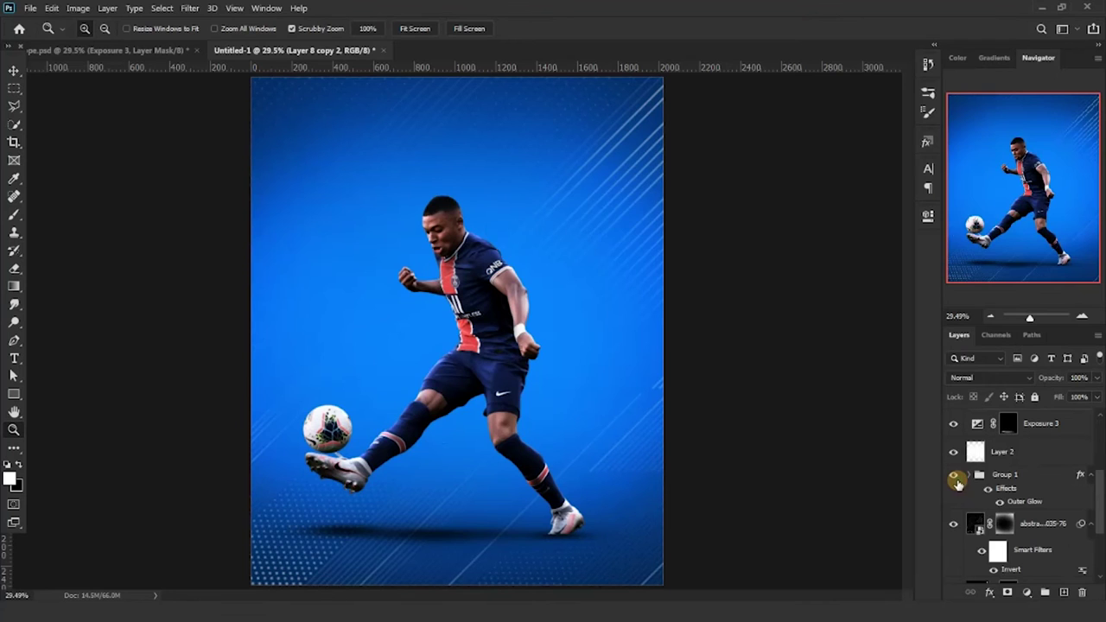
# Show the KYLIAN MBAPPE name text layer again.
pyautogui.click(954, 477)
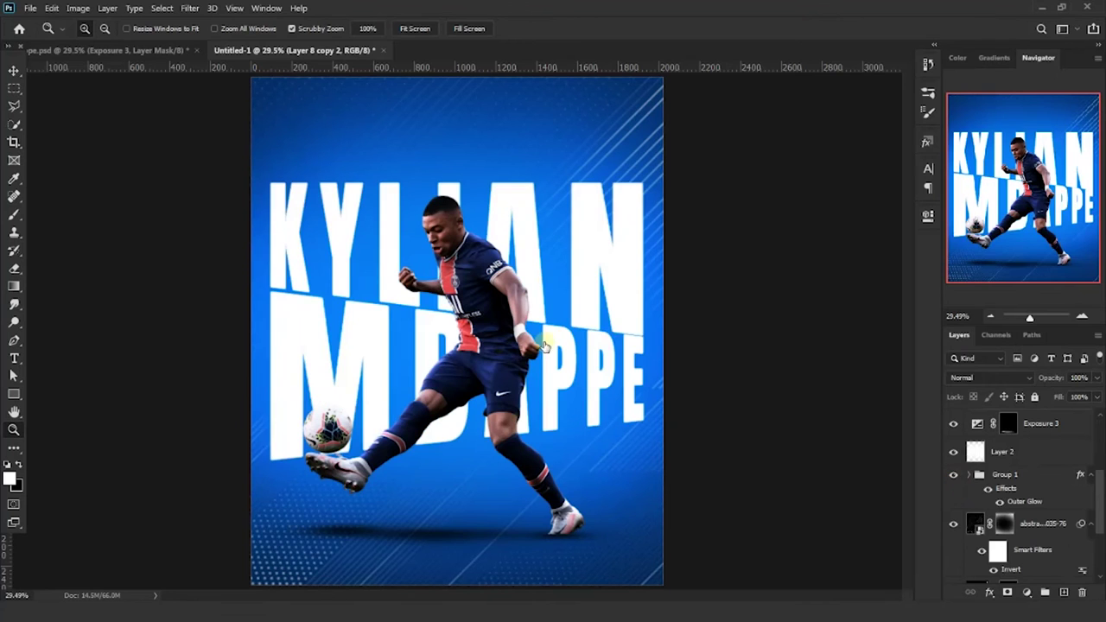
pyautogui.scroll(10, 466, 266)
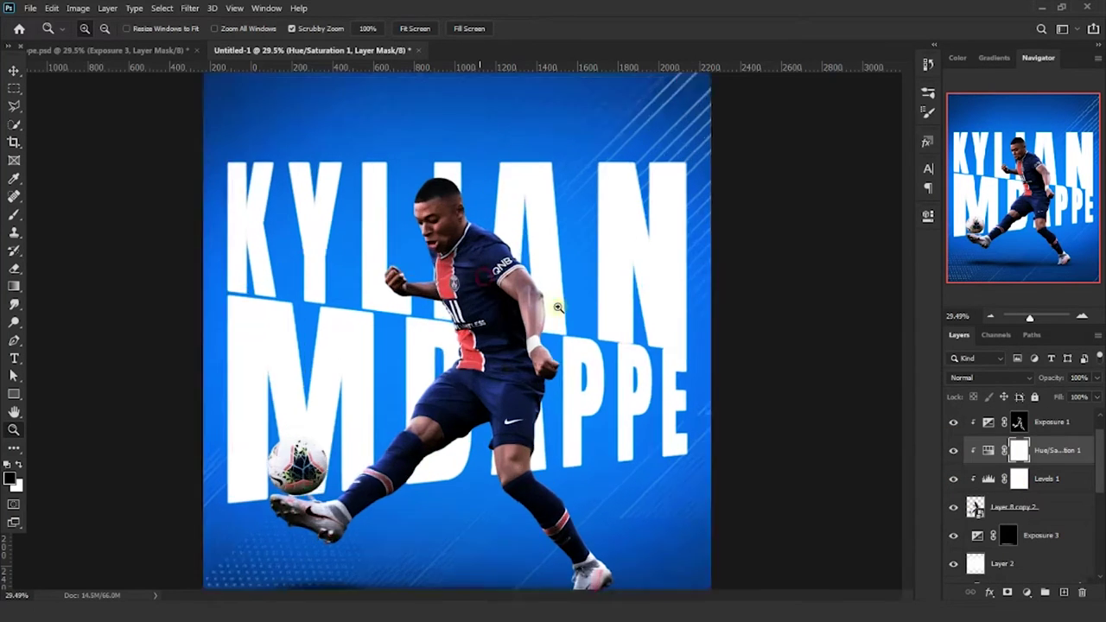
pyautogui.press('b')
pyautogui.scroll(3, 348, 210)
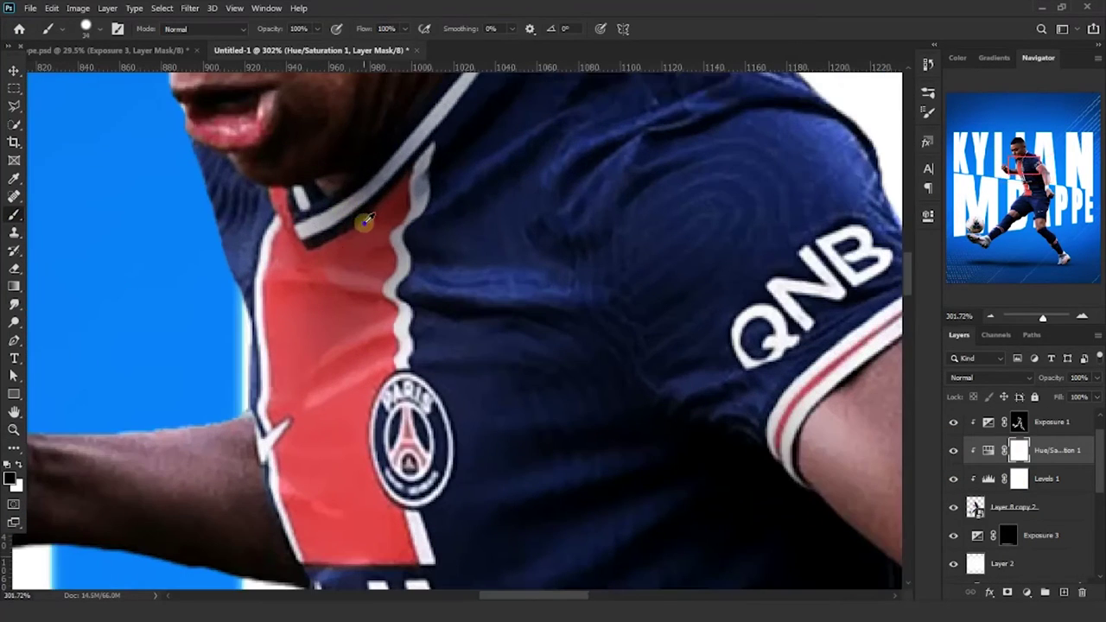
pyautogui.scroll(-2, 380, 371)
pyautogui.scroll(-4, 329, 289)
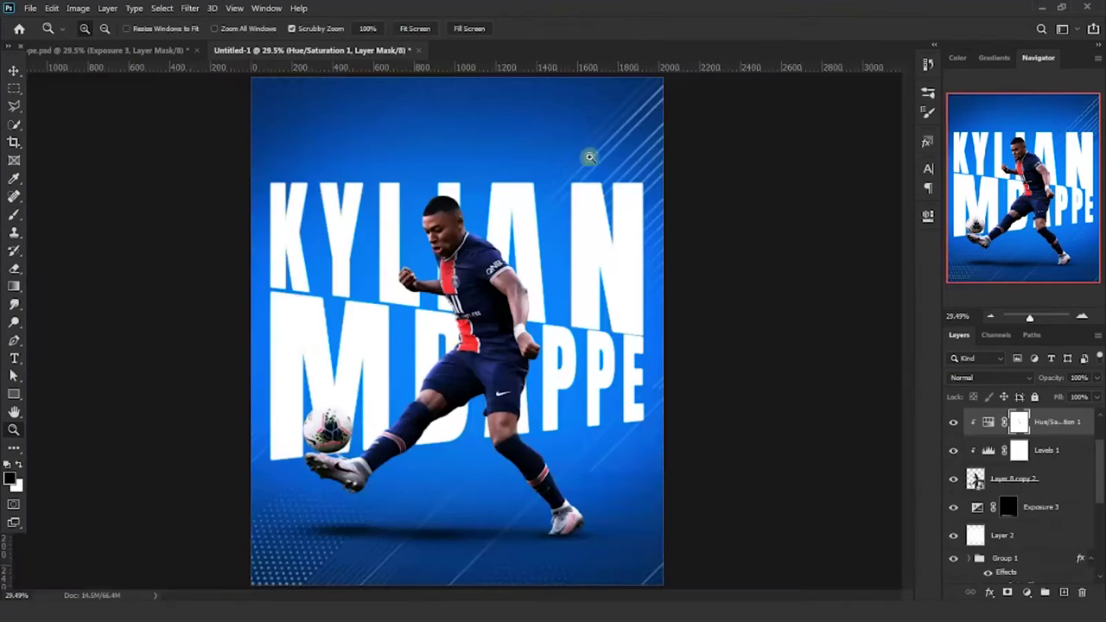
# Paint on the Color Fill 2 mask with a very large low-flow brush, then fit the poster.
pyautogui.click(14, 70)
pyautogui.scroll(-1, 945, 486)
pyautogui.click(1037, 527)
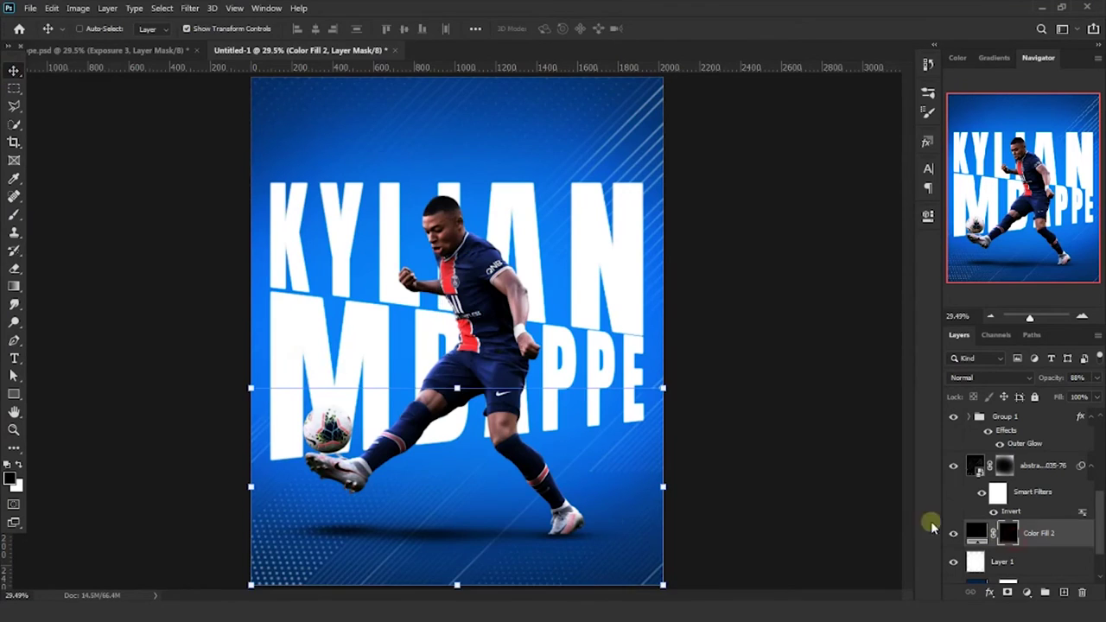
pyautogui.press('b')
pyautogui.hotkey('ctrl', '-')
pyautogui.rightClick(553, 339)
pyautogui.press('Escape')
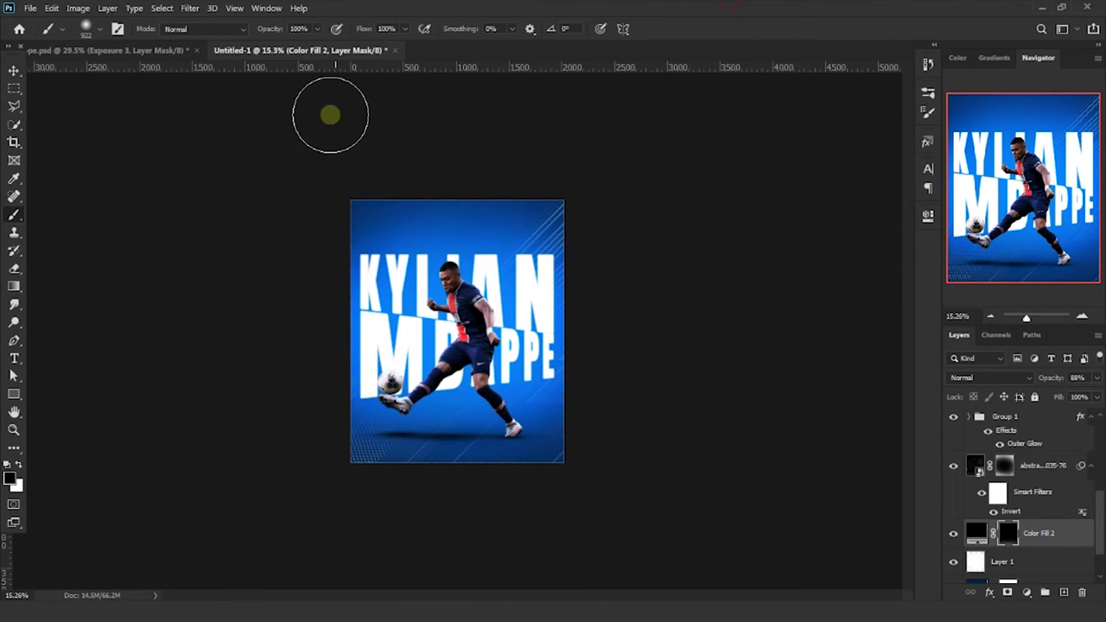
pyautogui.press(']')
pyautogui.press(']')
pyautogui.press(']')
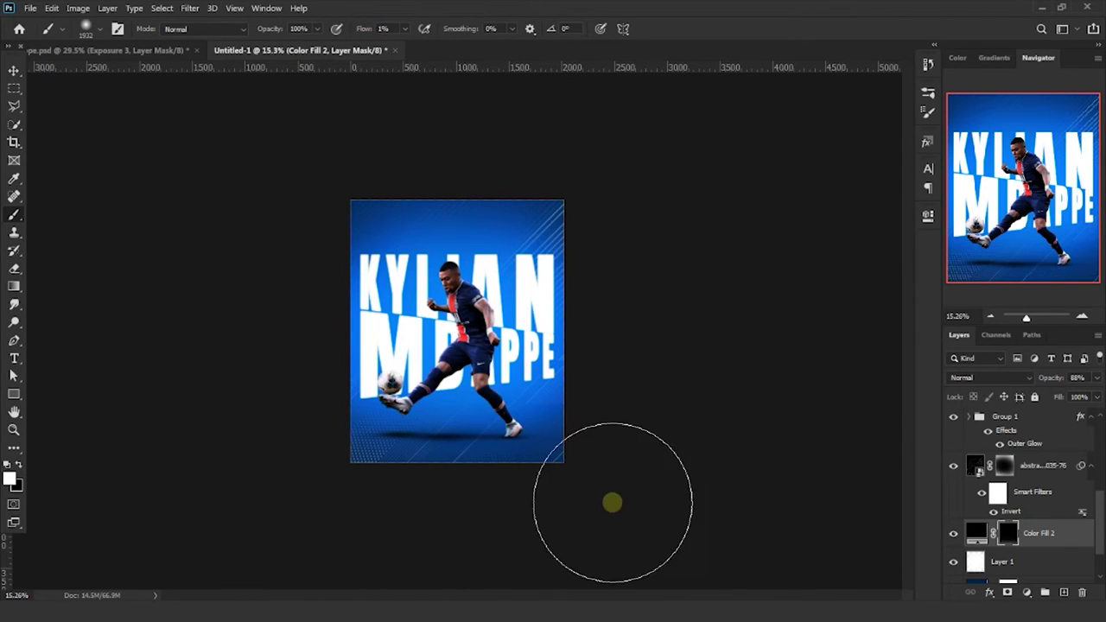
pyautogui.press('z')
pyautogui.hotkey('ctrl', '0')
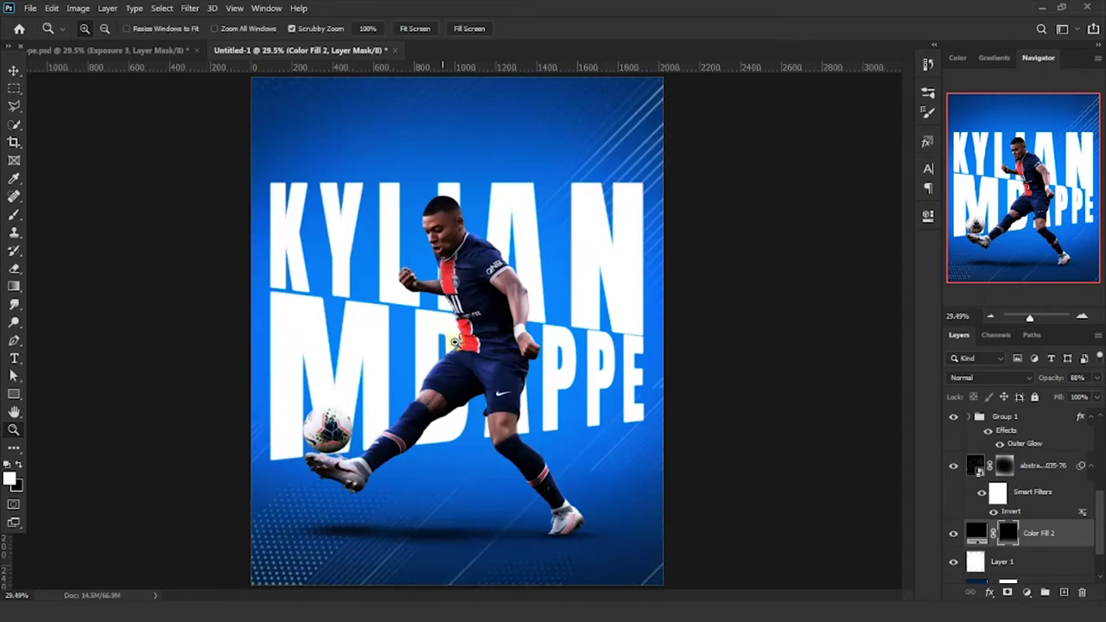
# Nudge the abstract line pattern into place and paint black on its mask along the bottom edge.
pyautogui.press('v')
pyautogui.hotkey('alt', ']')
pyautogui.moveTo(370, 173)
pyautogui.mouseDown()
pyautogui.moveTo(337, 183)
pyautogui.moveTo(388, 178)
pyautogui.mouseUp()
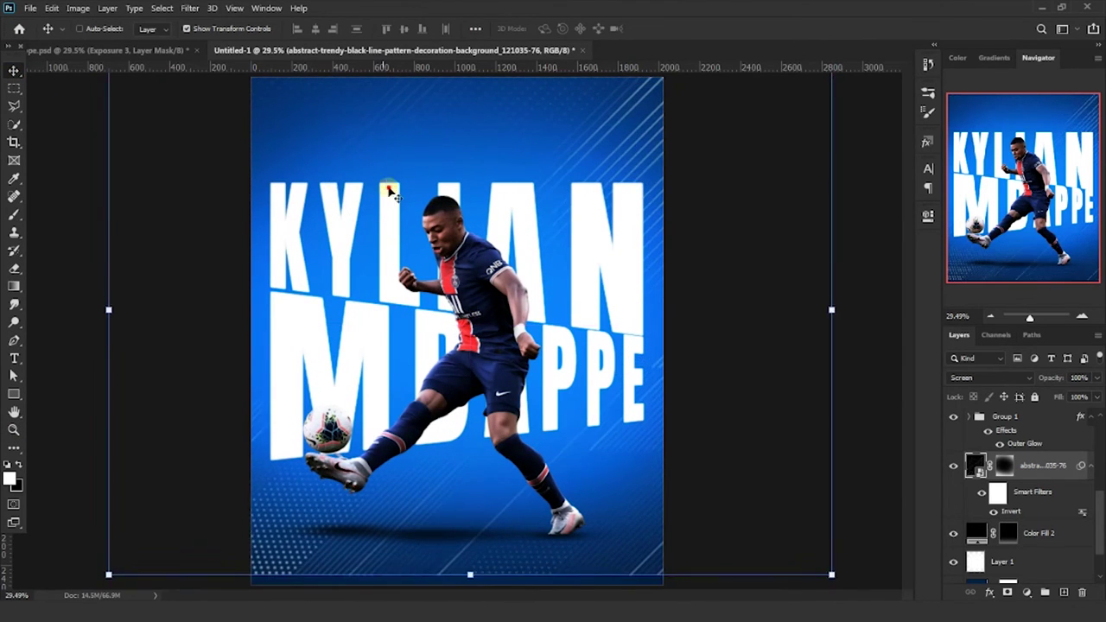
pyautogui.click(14, 214)
pyautogui.click(596, 510)
pyautogui.scroll(-2, 430, 522)
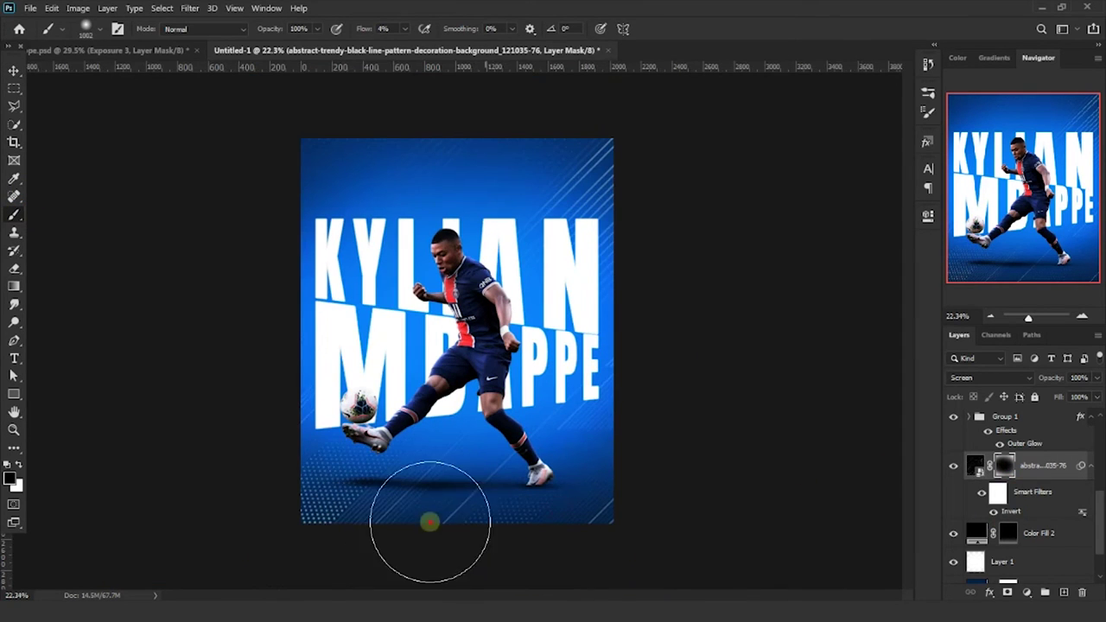
pyautogui.moveTo(359, 503); pyautogui.dragTo(468, 527)
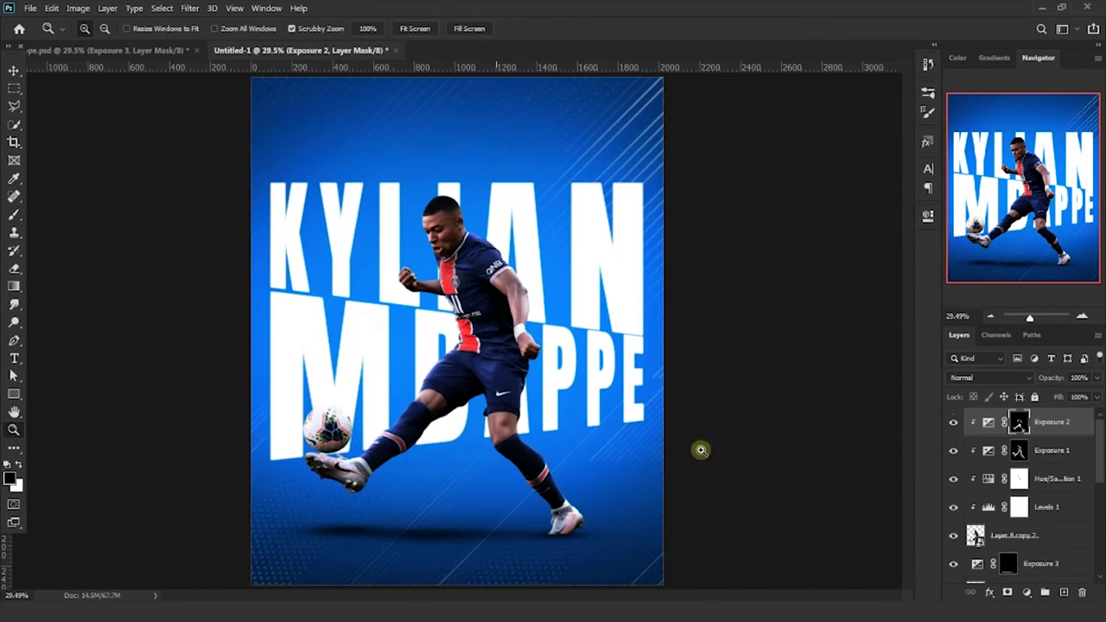
# On a new layer, stamp a white X above KYLIAN with the Memphis X brush.
pyautogui.click(1076, 592)
pyautogui.click(12, 216)
pyautogui.rightClick(434, 233)
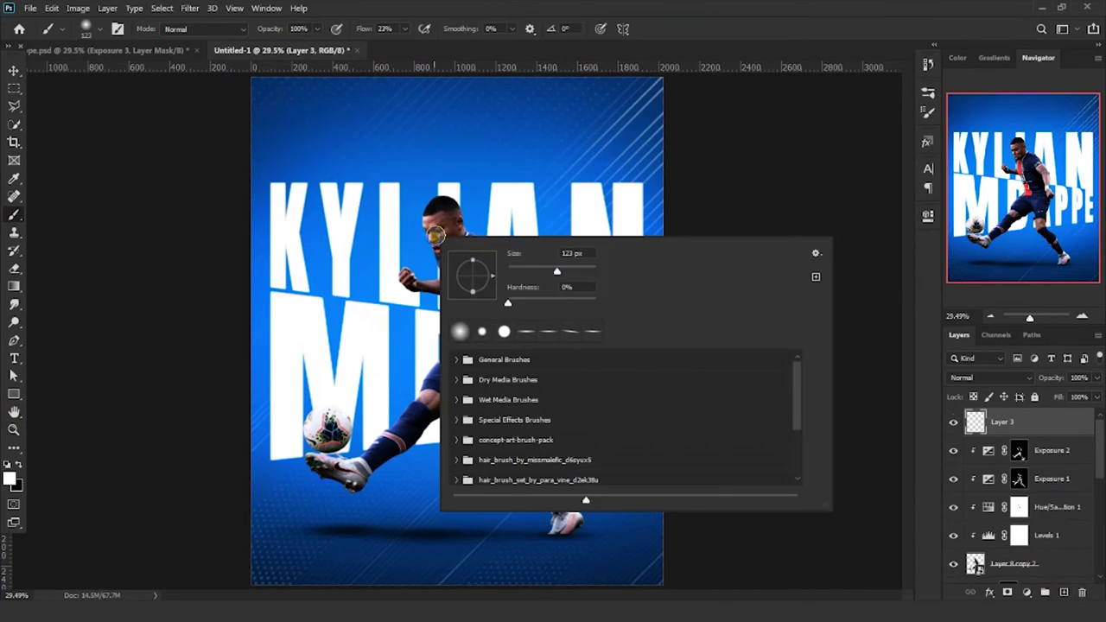
pyautogui.moveTo(792, 381); pyautogui.dragTo(778, 461)
pyautogui.click(456, 455)
pyautogui.scroll(-1, 640, 452)
pyautogui.doubleClick(615, 445)
pyautogui.moveTo(372, 33); pyautogui.dragTo(470, 168)
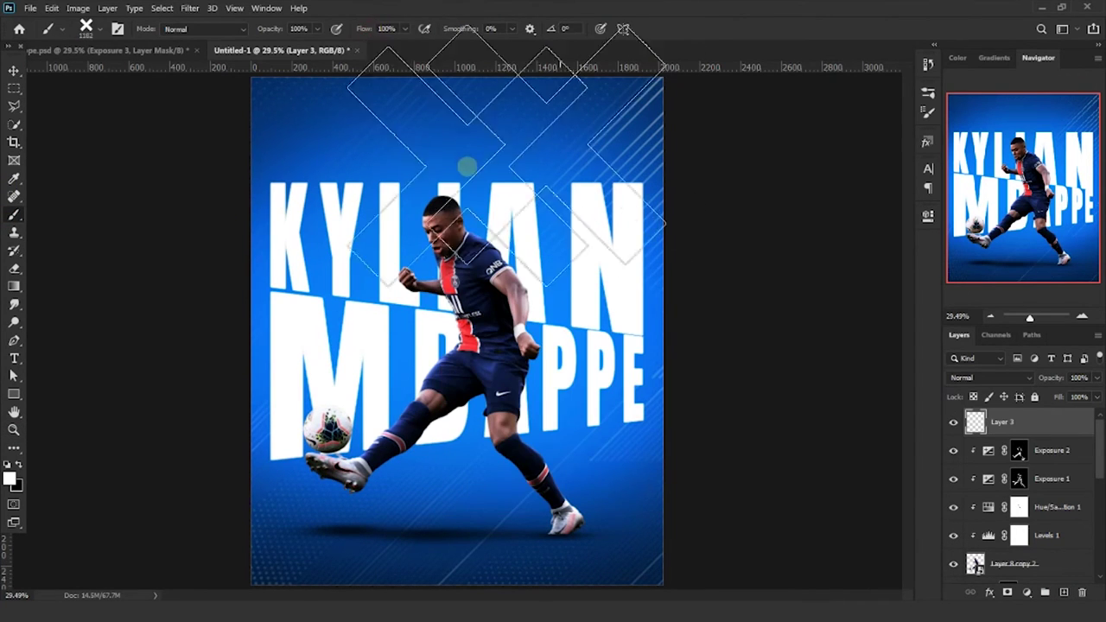
pyautogui.scroll(3, 363, 185)
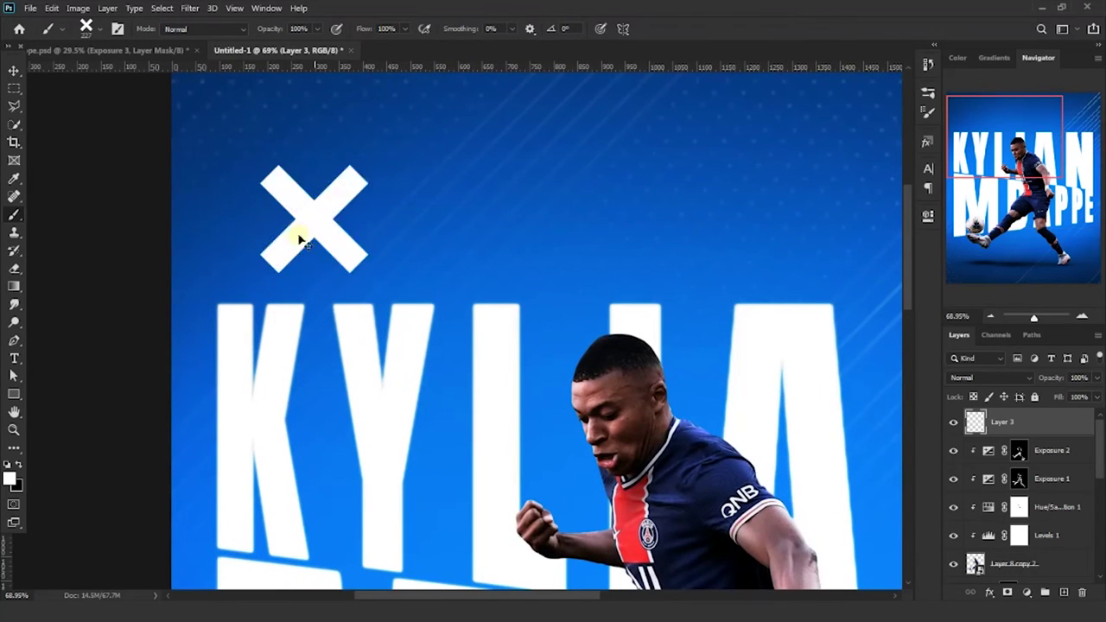
pyautogui.click(300, 223)
# Duplicate the X into a row of three and group the X layers as Group 2.
pyautogui.click(15, 71)
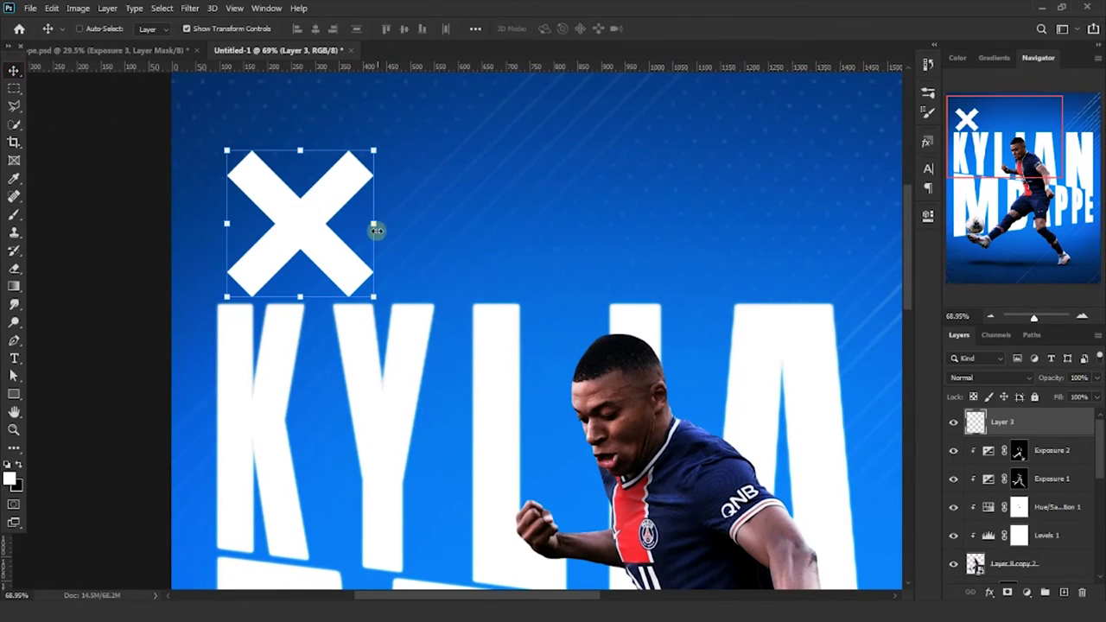
pyautogui.moveTo(418, 226)
pyautogui.mouseDown()
pyautogui.moveTo(449, 216)
pyautogui.moveTo(605, 217)
pyautogui.mouseUp()
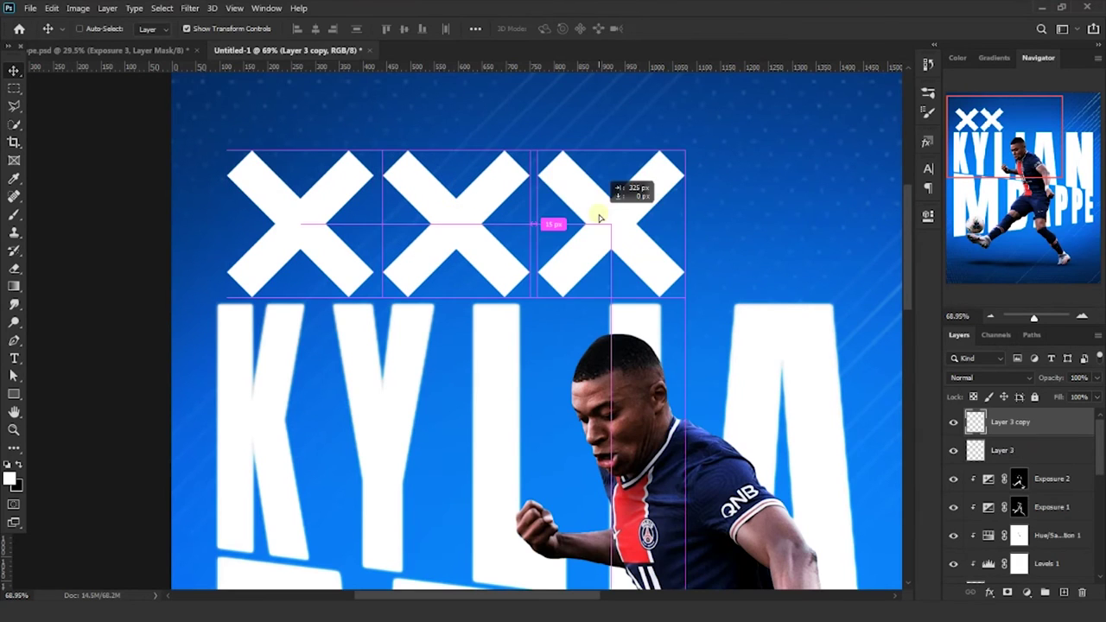
pyautogui.keyDown('shift'); pyautogui.click(1033, 477); pyautogui.keyUp('shift')
pyautogui.hotkey('ctrl', 'g')
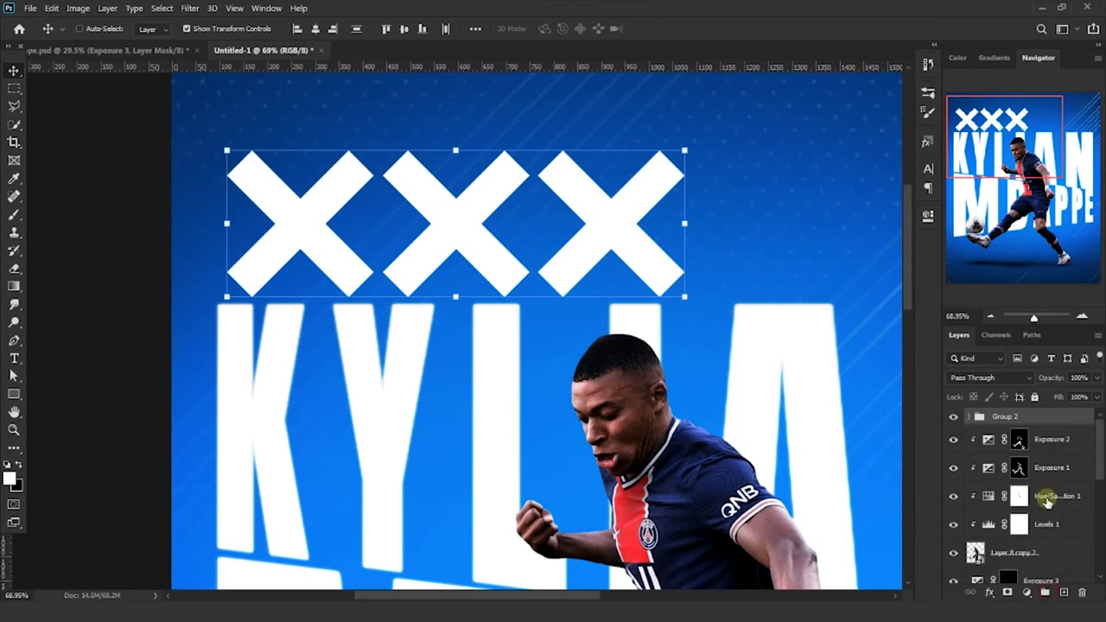
# Give Group 2 a fully transparent fill and a 2 px white outline Stroke.
pyautogui.doubleClick(1053, 421)
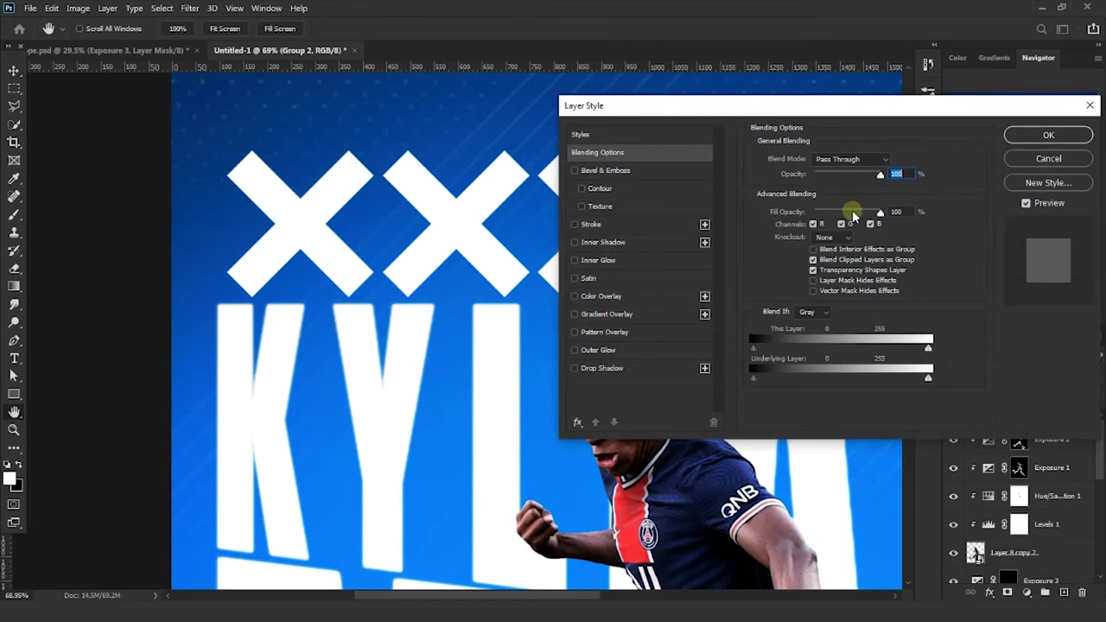
pyautogui.moveTo(854, 214); pyautogui.dragTo(630, 226)
pyautogui.click(591, 225)
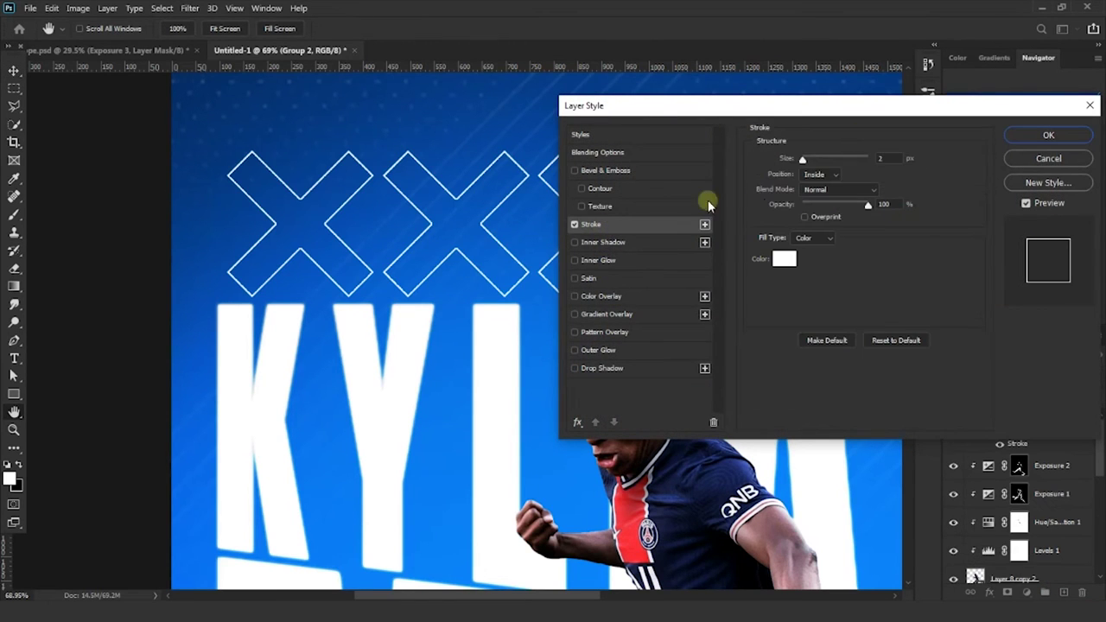
pyautogui.click(1047, 136)
# Scale the X group to about 51% above KYLIAN's left side, then expand Group 2.
pyautogui.click(14, 430)
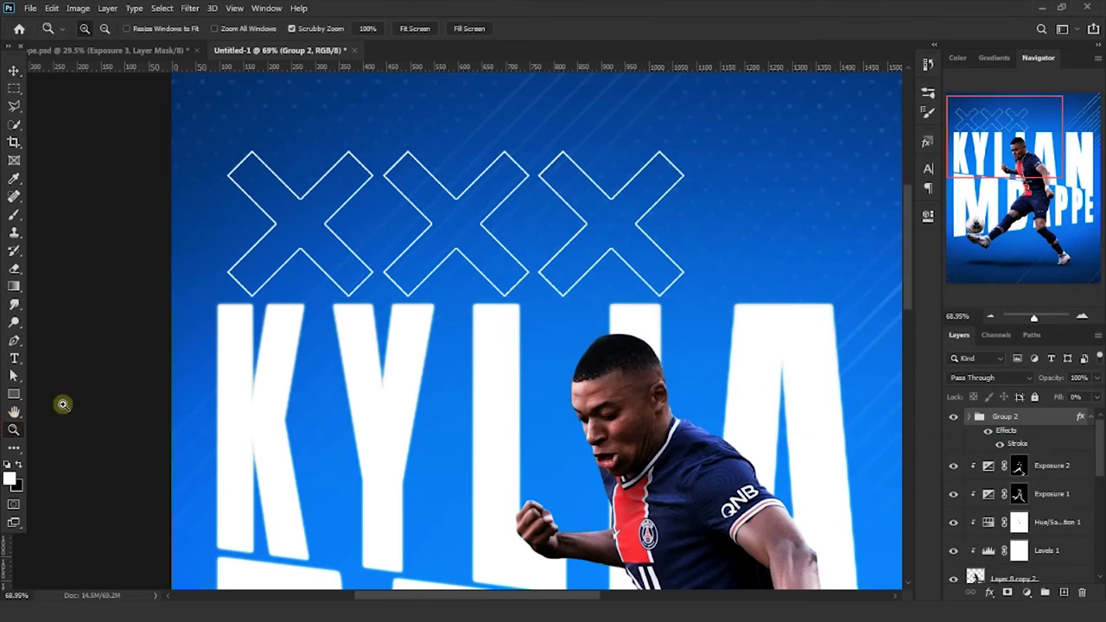
pyautogui.keyDown('alt'); pyautogui.click(420, 239); pyautogui.keyUp('alt')
pyautogui.hotkey('ctrl', '0')
pyautogui.click(13, 69)
pyautogui.moveTo(474, 148); pyautogui.dragTo(345, 160)
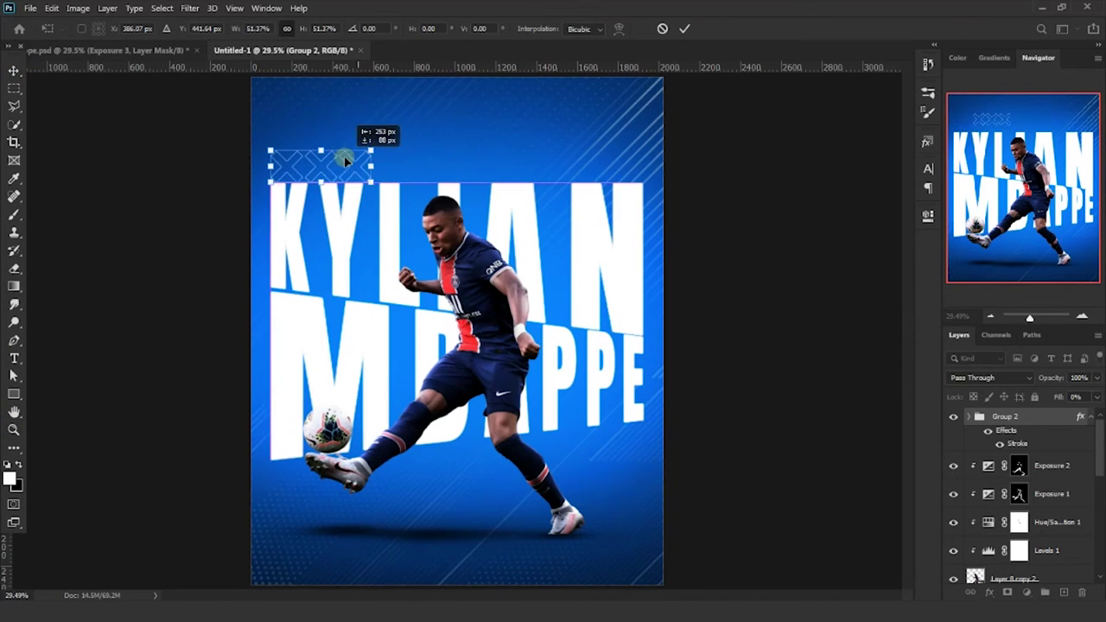
pyautogui.click(684, 28)
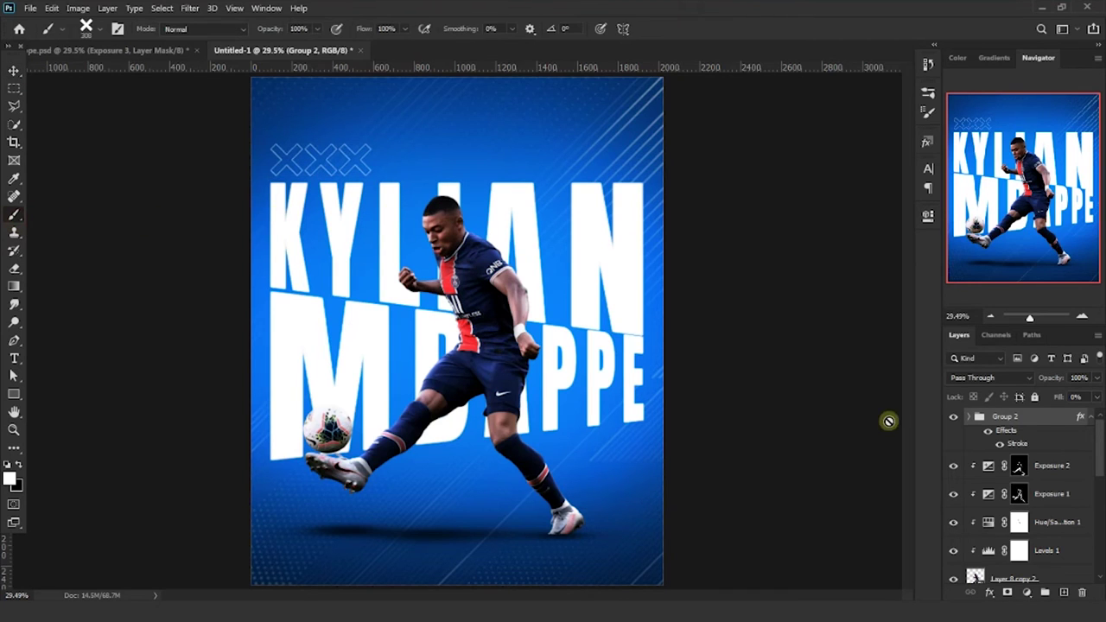
pyautogui.click(969, 417)
# Stamp a memphis plus near the top right and a diamond outline at the lower right.
pyautogui.click(1037, 465)
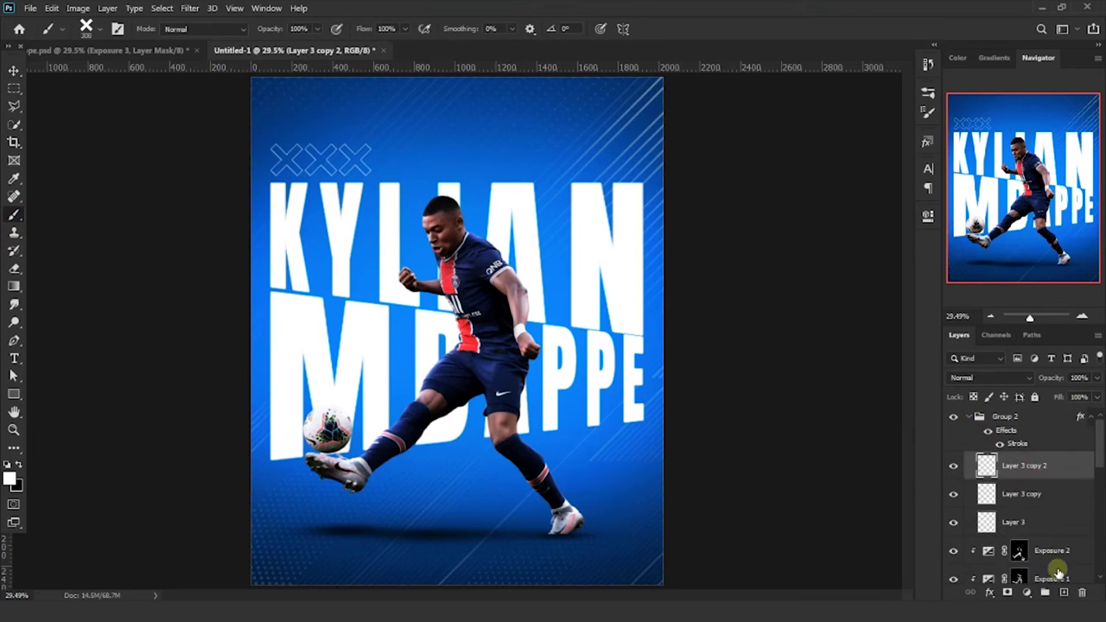
pyautogui.rightClick(553, 223)
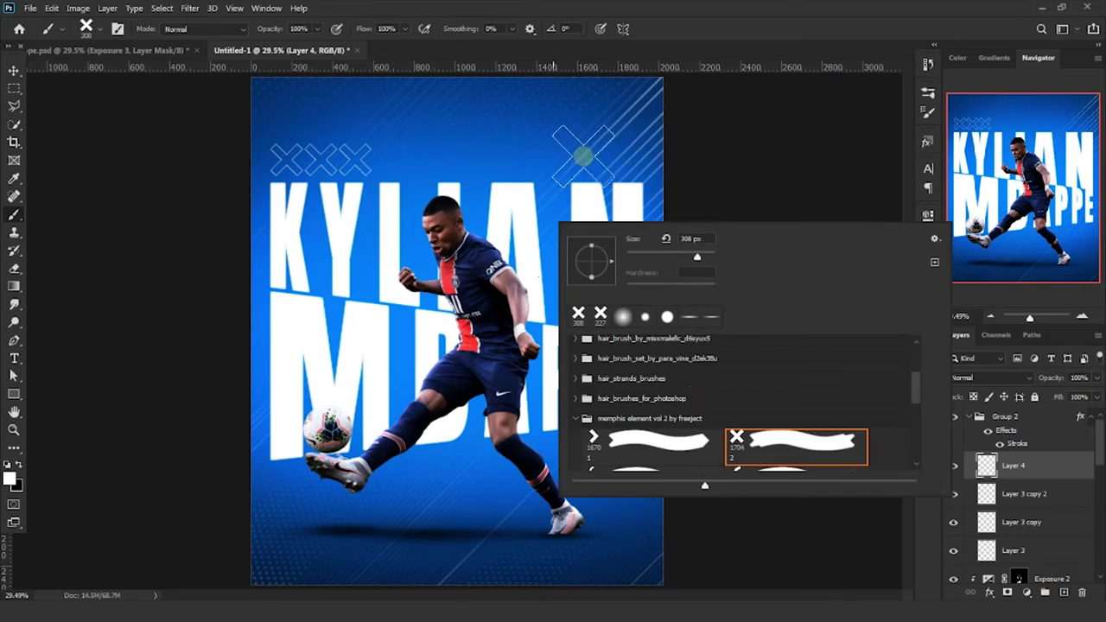
pyautogui.click(571, 143)
pyautogui.rightClick(566, 121)
pyautogui.click(770, 370)
pyautogui.click(561, 130)
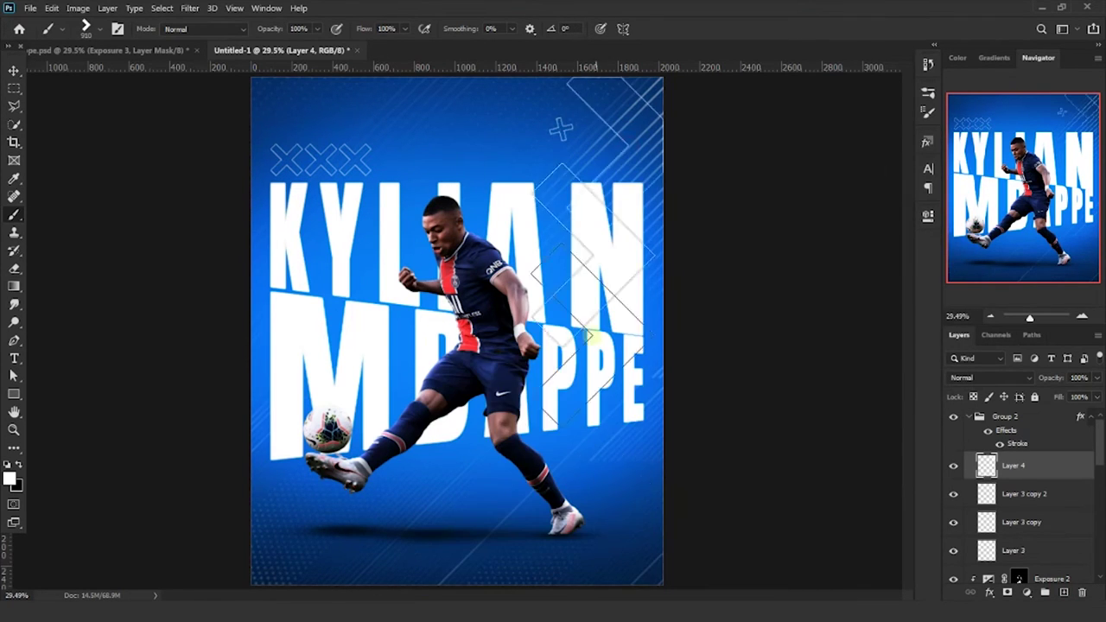
pyautogui.moveTo(207, 486); pyautogui.dragTo(288, 416)
# Stamp a small ring near the bottom and wavy outlines at the lower left and top.
pyautogui.rightClick(429, 580)
pyautogui.click(544, 511)
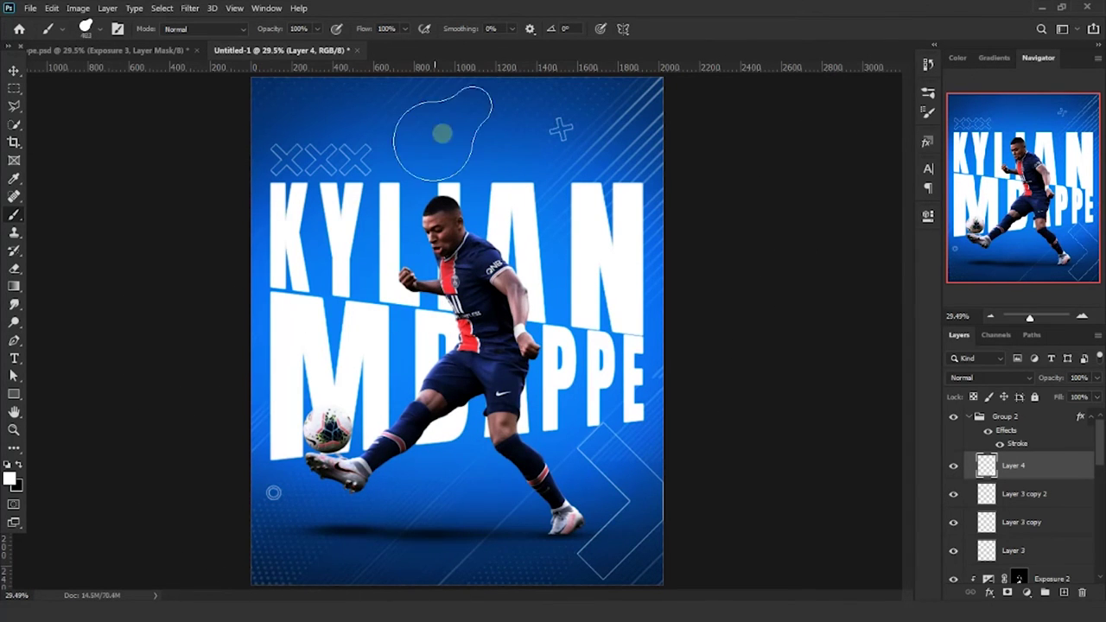
pyautogui.click(436, 517)
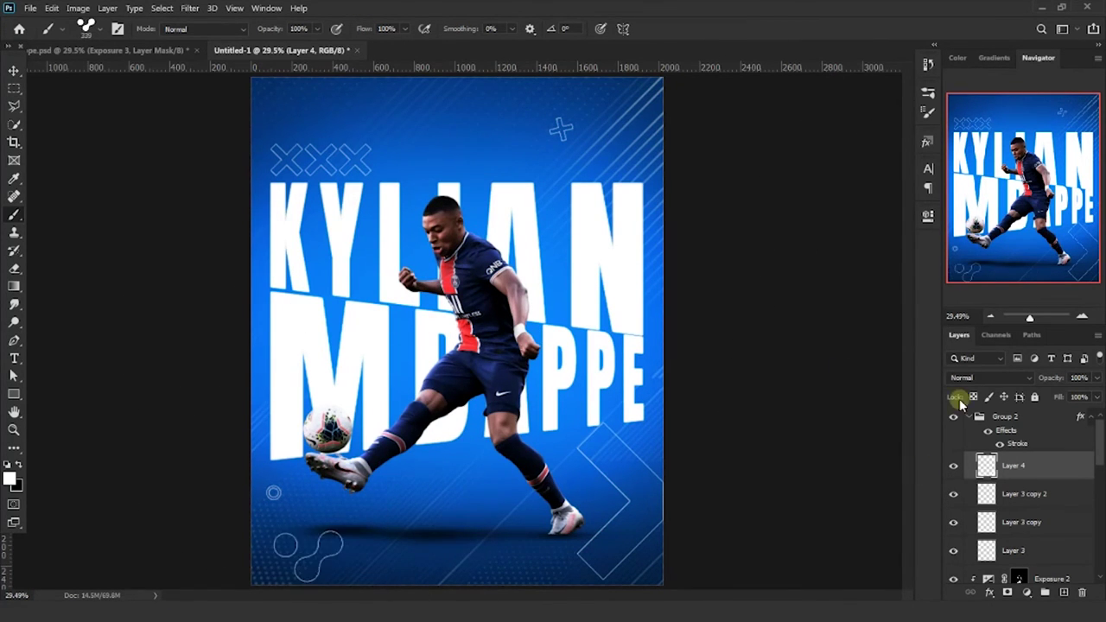
pyautogui.click(334, 535)
pyautogui.click(622, 125)
pyautogui.hotkey('ctrl', '-')
pyautogui.press('z')
# On a new layer, stamp a rotated white clover shape at the lower left.
pyautogui.click(14, 215)
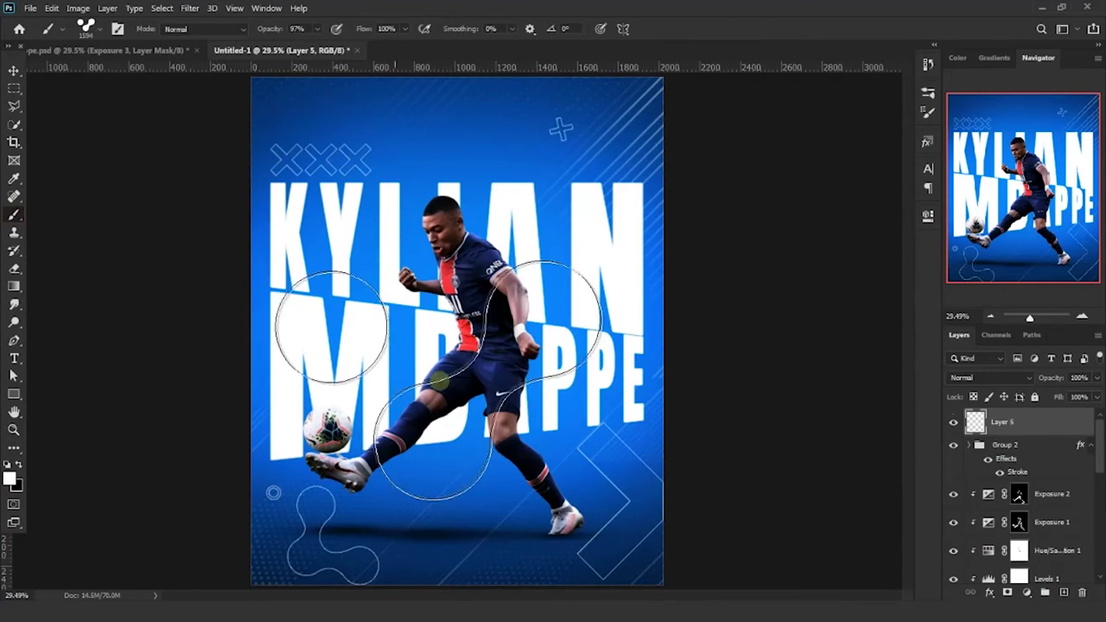
pyautogui.press('Return')
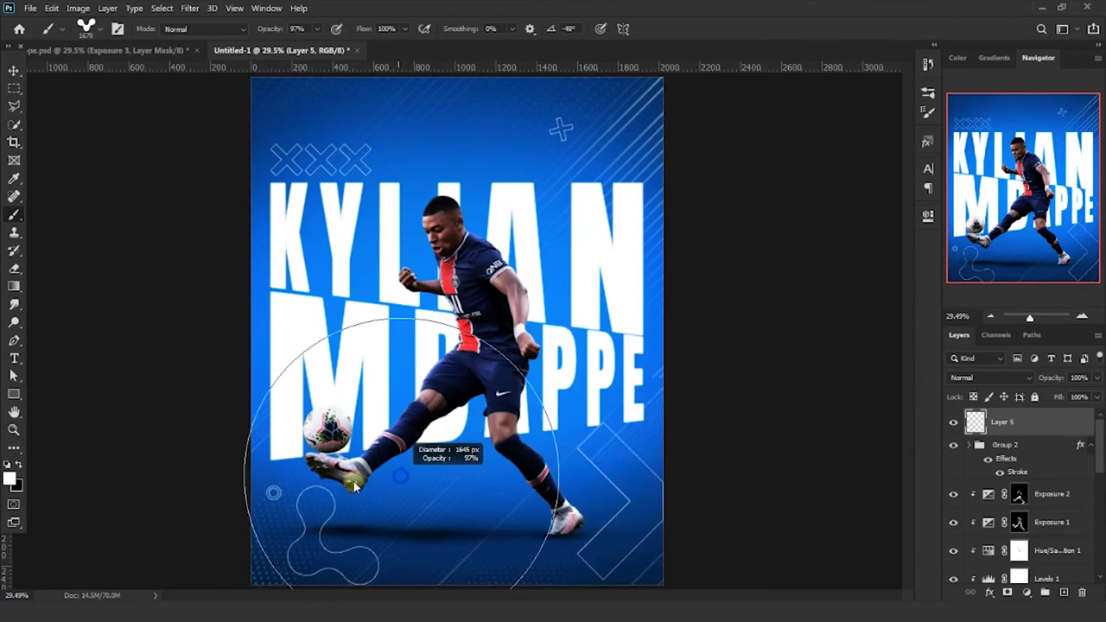
pyautogui.rightClick(346, 506)
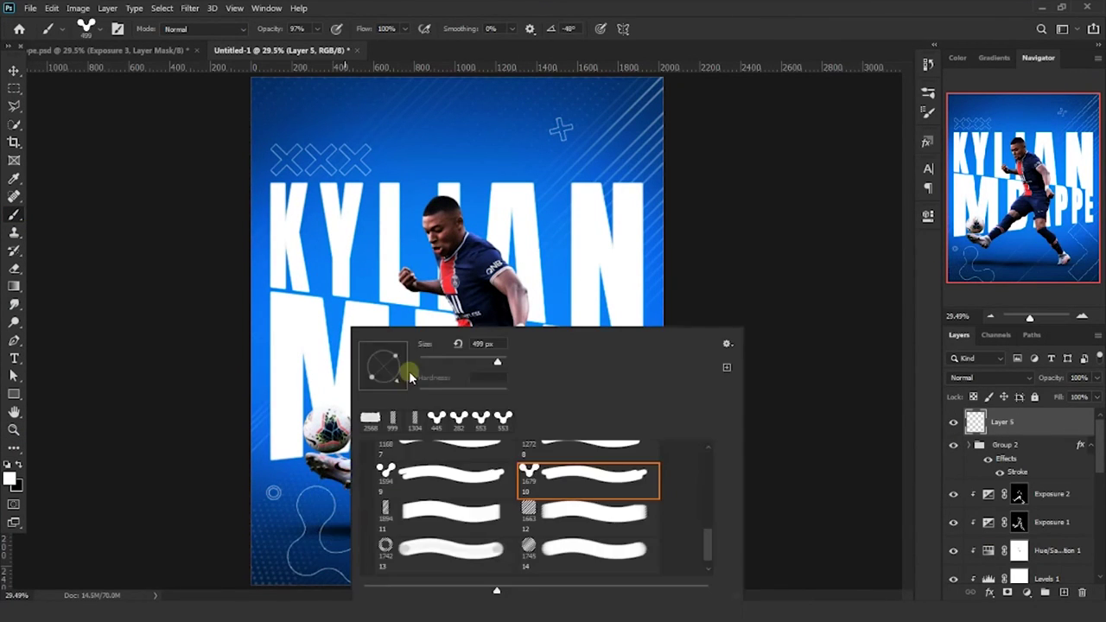
pyautogui.moveTo(399, 380); pyautogui.dragTo(394, 387)
pyautogui.press('Return')
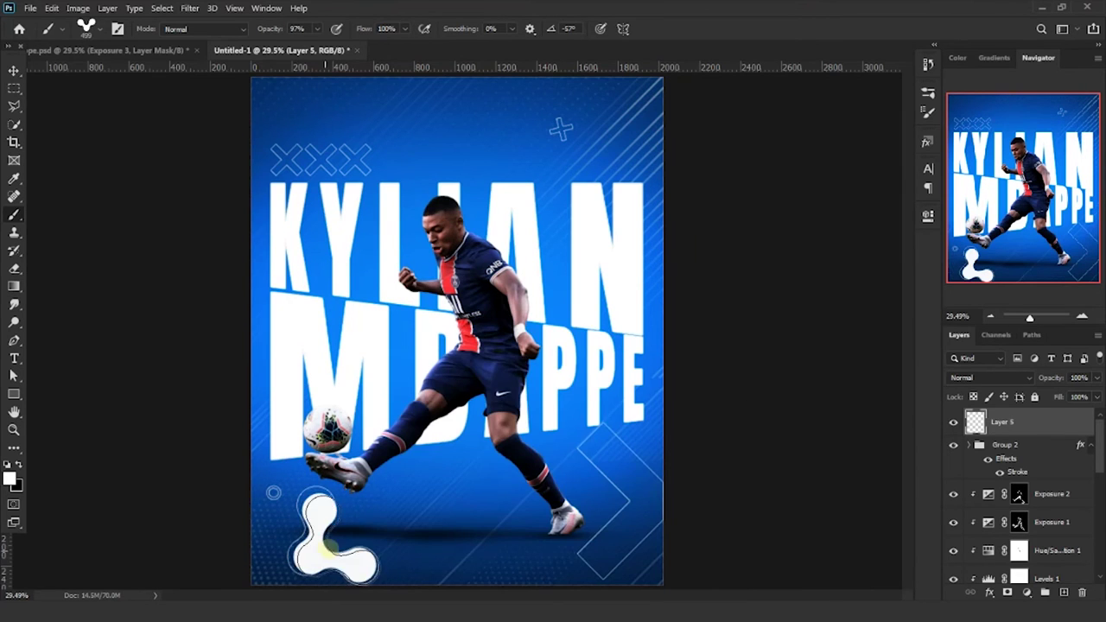
pyautogui.scroll(3, 316, 539)
pyautogui.scroll(2, 323, 551)
pyautogui.click(322, 496)
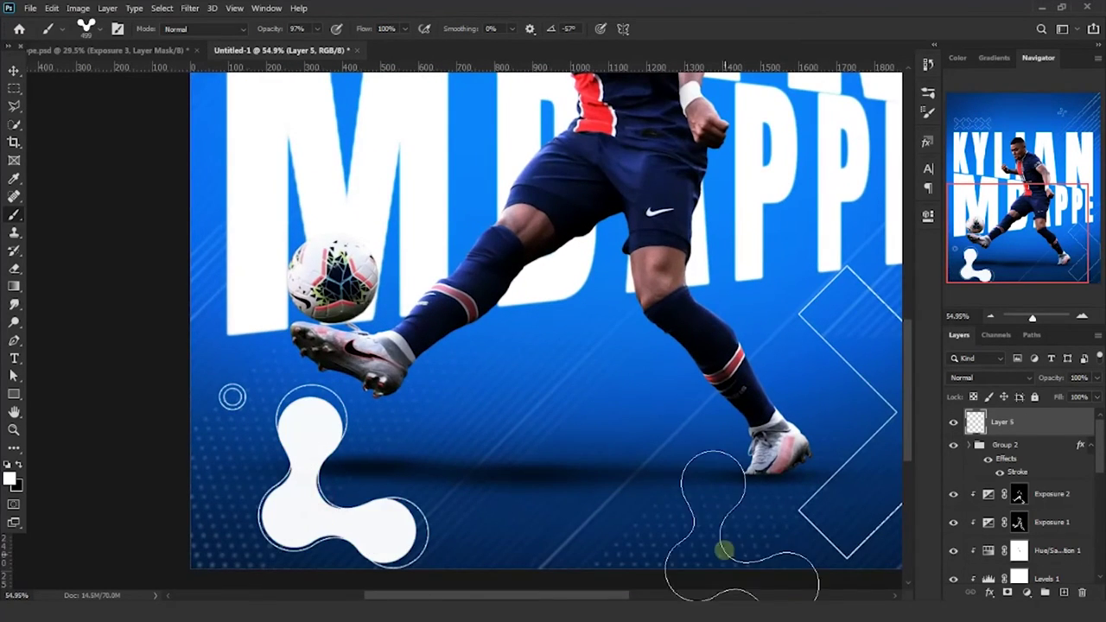
pyautogui.scroll(-3, 716, 519)
pyautogui.scroll(-2, 564, 422)
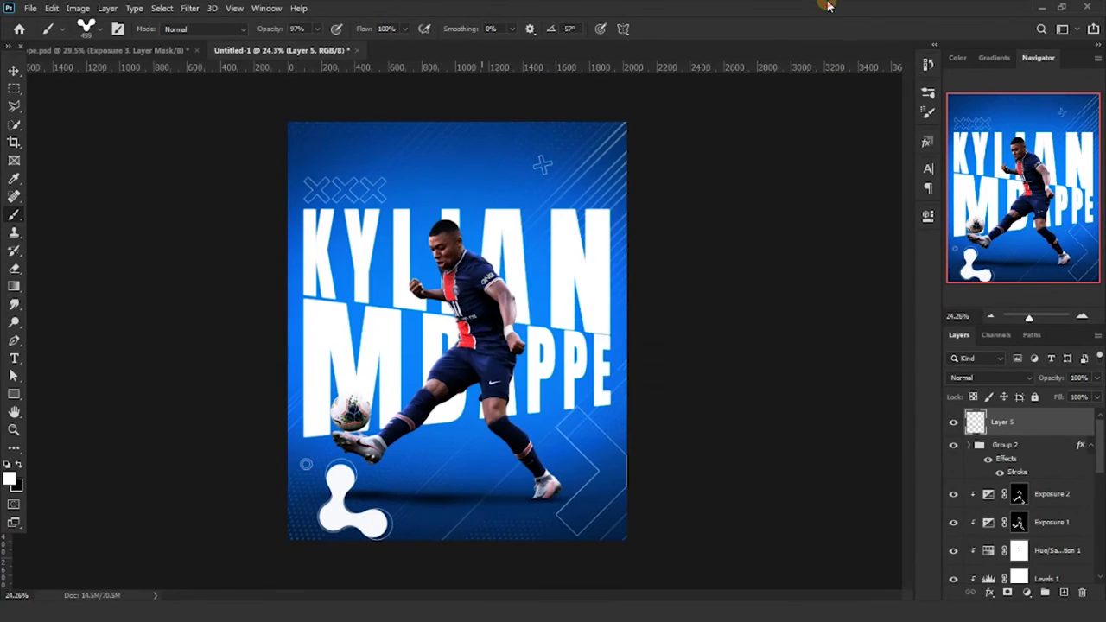
# Stamp small memphis X marks below the player and near the right leg.
pyautogui.rightClick(511, 275)
pyautogui.scroll(2, 688, 432)
pyautogui.scroll(2, 688, 399)
pyautogui.doubleClick(687, 421)
pyautogui.scroll(1, 417, 194)
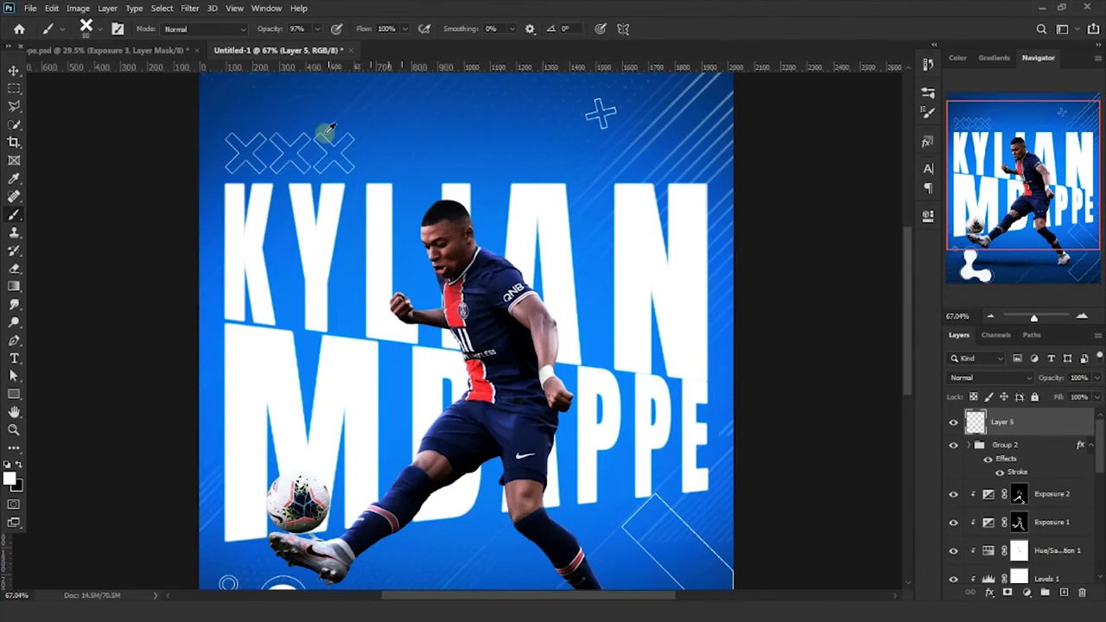
pyautogui.scroll(2, 636, 363)
pyautogui.scroll(-2, 519, 328)
pyautogui.scroll(1, 436, 303)
pyautogui.scroll(-1, 437, 303)
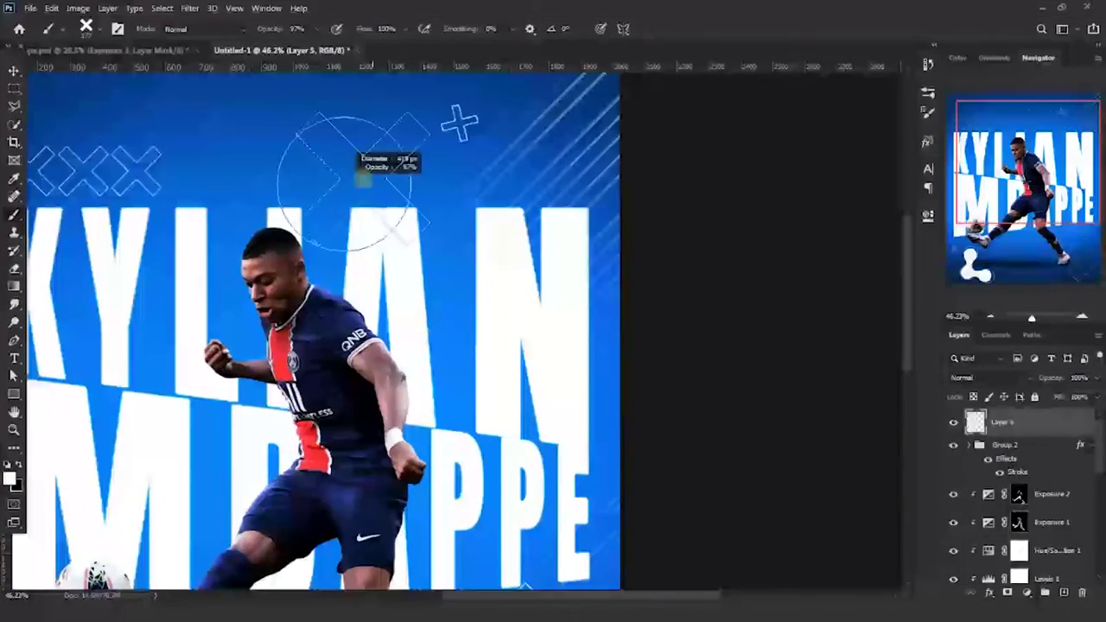
pyautogui.scroll(-1, 402, 314)
pyautogui.scroll(1, 364, 276)
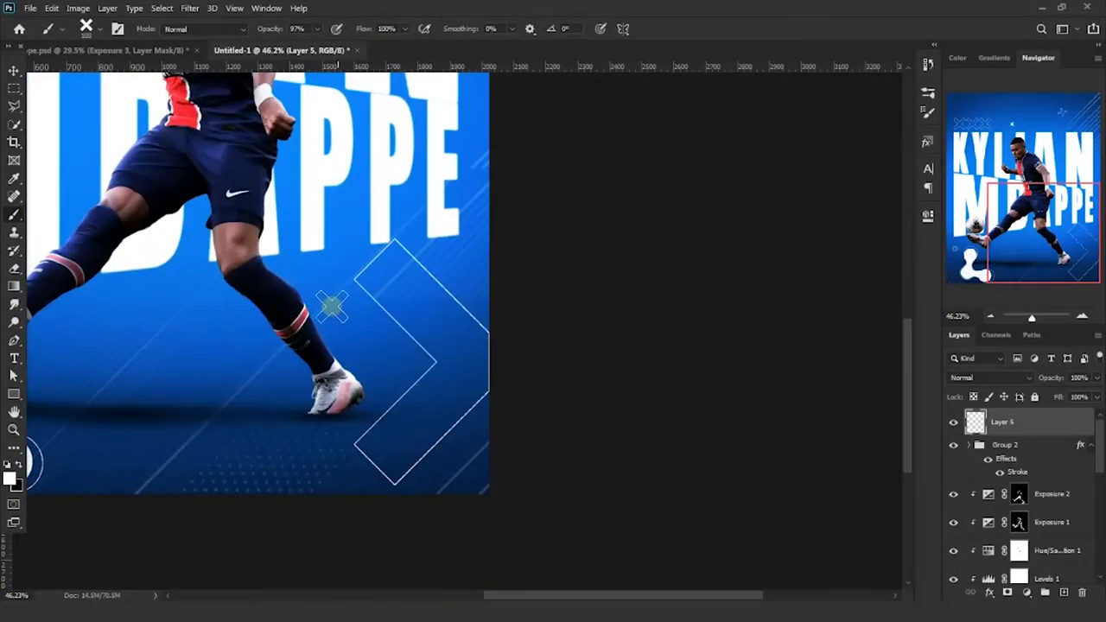
pyautogui.click(332, 305)
pyautogui.hscroll(-5, 543, 360)
pyautogui.hscroll(2, 459, 314)
pyautogui.click(464, 366)
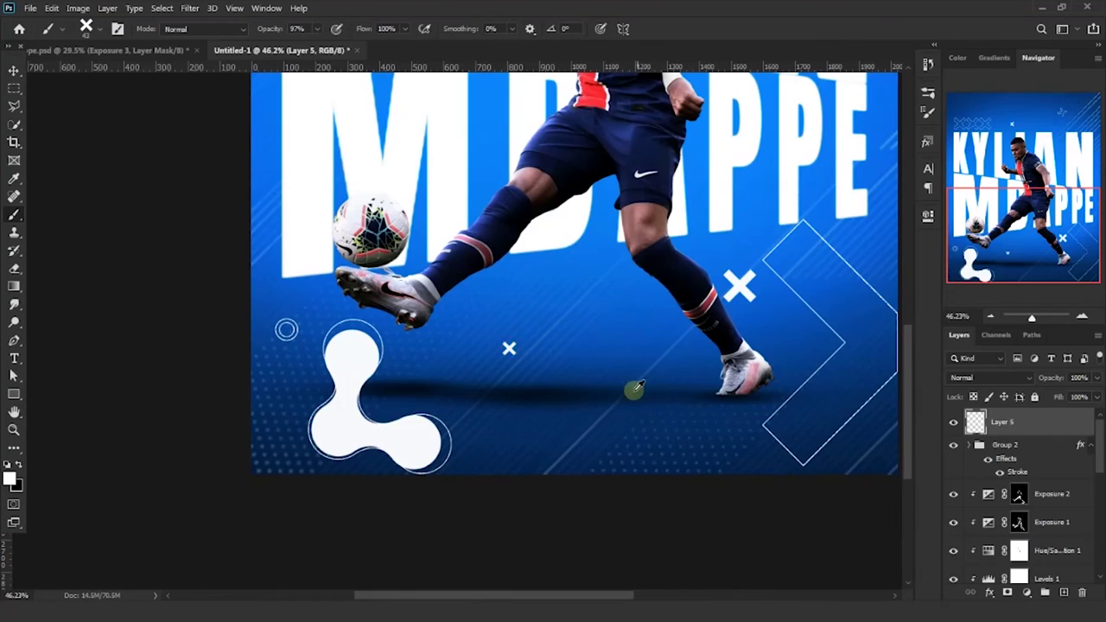
pyautogui.press('z')
pyautogui.scroll(-3, 634, 389)
pyautogui.scroll(2, 518, 346)
pyautogui.scroll(-3, 1099, 504)
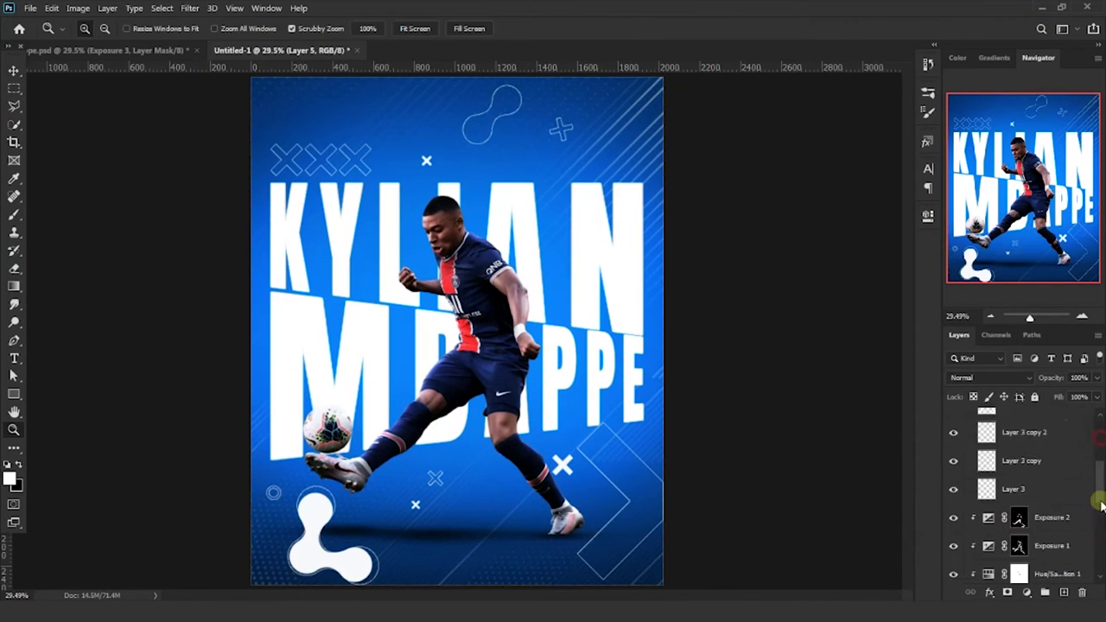
pyautogui.scroll(-1, 1080, 503)
# Add a white Solid Color fill layer above Exposure 3 and invert its mask to black.
pyautogui.click(1049, 500)
pyautogui.click(1037, 531)
pyautogui.click(1026, 592)
pyautogui.click(908, 491)
pyautogui.click(1037, 502)
pyautogui.click(1028, 346)
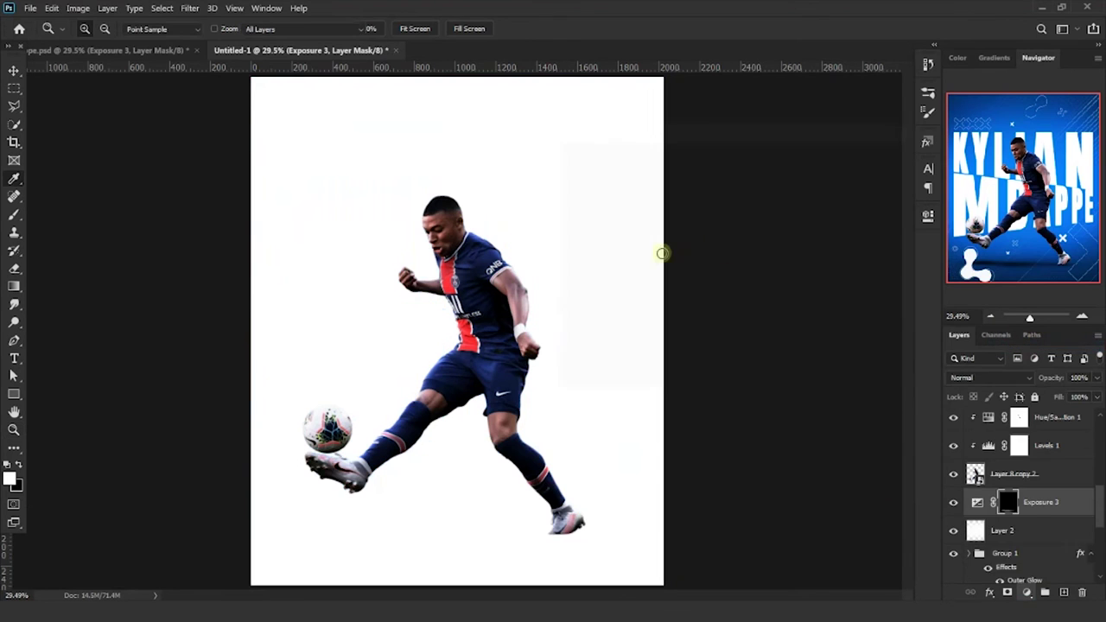
pyautogui.click(860, 151)
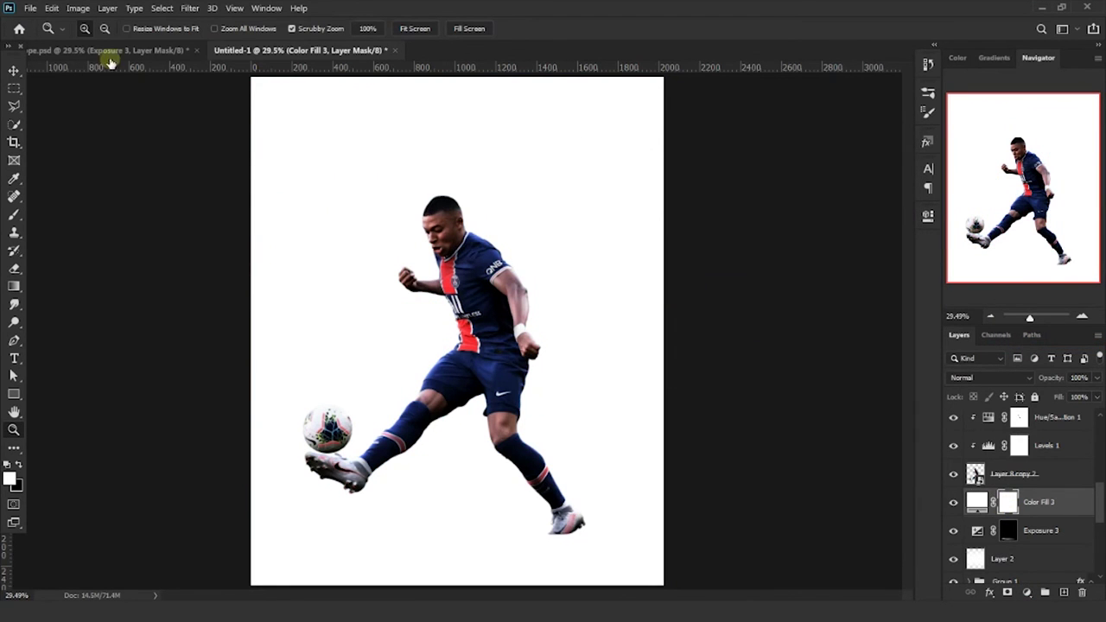
pyautogui.click(78, 8)
pyautogui.click(235, 202)
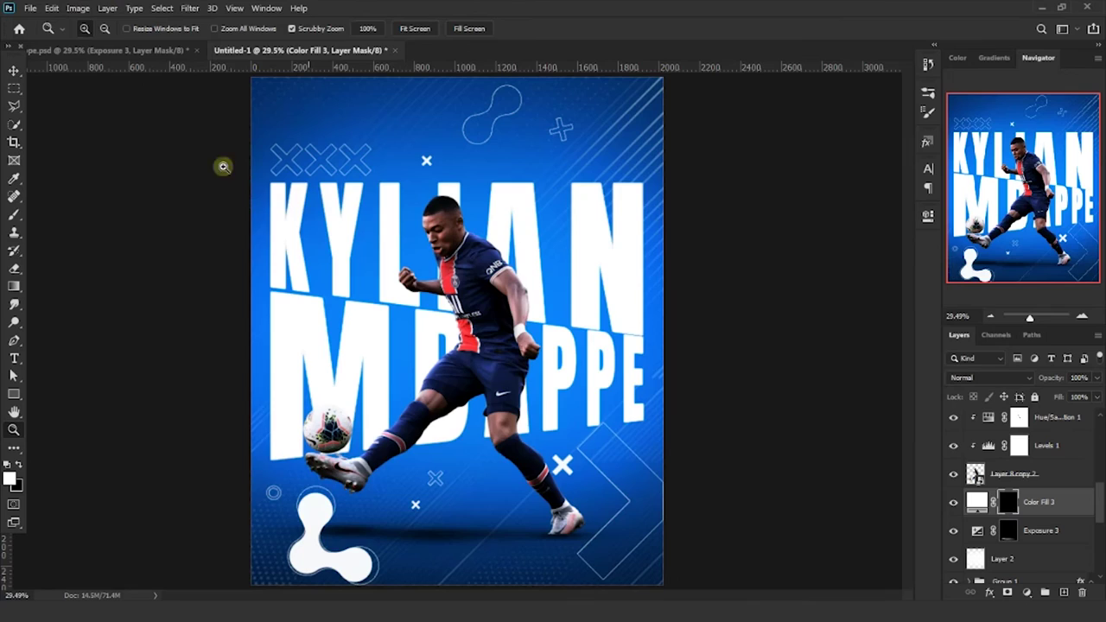
# With the Brush tool, zoom in and pan around the player's face, ball, sock and hand.
pyautogui.click(15, 223)
pyautogui.scroll(4, 426, 283)
pyautogui.scroll(2, 426, 283)
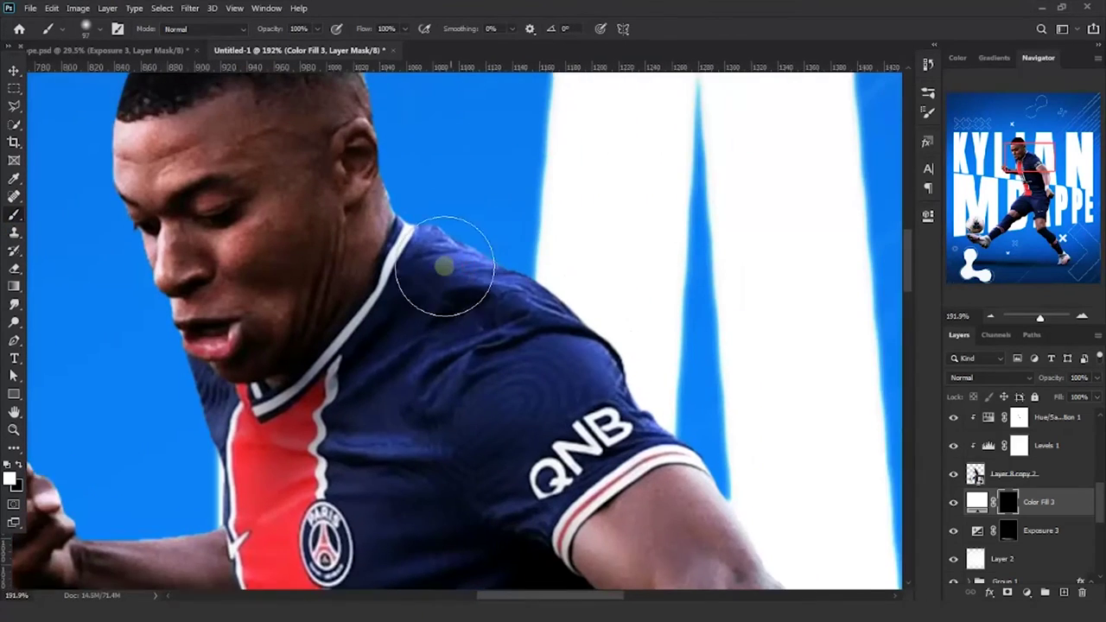
pyautogui.scroll(2, 426, 284)
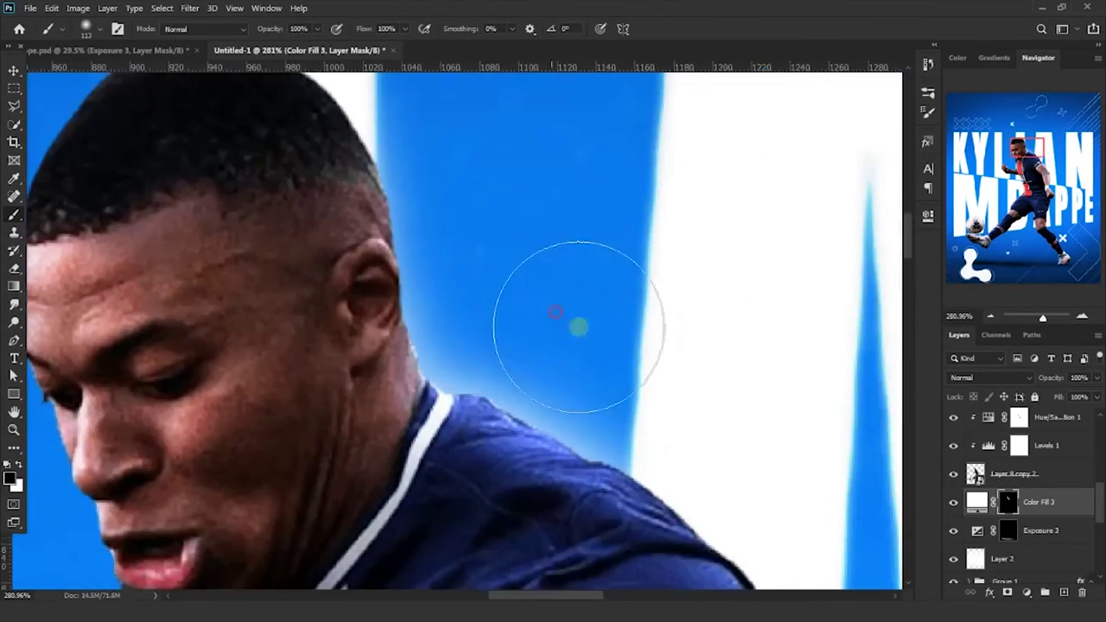
pyautogui.moveTo(391, 279)
pyautogui.mouseDown()
pyautogui.moveTo(466, 245)
pyautogui.moveTo(323, 424)
pyautogui.moveTo(457, 274)
pyautogui.moveTo(311, 149)
pyautogui.moveTo(558, 177)
pyautogui.moveTo(356, 314)
pyautogui.moveTo(449, 288)
pyautogui.moveTo(313, 297)
pyautogui.moveTo(250, 395)
pyautogui.moveTo(556, 354)
pyautogui.moveTo(415, 427)
pyautogui.moveTo(315, 393)
pyautogui.mouseUp()
pyautogui.press(']')
pyautogui.press(']')
pyautogui.press(']')
pyautogui.moveTo(430, 349)
pyautogui.mouseDown()
pyautogui.moveTo(506, 333)
pyautogui.moveTo(518, 469)
pyautogui.moveTo(345, 234)
pyautogui.mouseUp()
pyautogui.scroll(-5, 561, 474)
pyautogui.scroll(5, 562, 474)
pyautogui.moveTo(388, 388)
pyautogui.mouseDown()
pyautogui.moveTo(476, 285)
pyautogui.moveTo(371, 424)
pyautogui.moveTo(449, 296)
pyautogui.moveTo(306, 234)
pyautogui.moveTo(420, 271)
pyautogui.moveTo(389, 359)
pyautogui.moveTo(506, 362)
pyautogui.moveTo(459, 250)
pyautogui.moveTo(338, 271)
pyautogui.moveTo(414, 125)
pyautogui.mouseUp()
pyautogui.scroll(-2, 413, 125)
pyautogui.moveTo(198, 217)
pyautogui.mouseDown()
pyautogui.moveTo(511, 378)
pyautogui.moveTo(450, 328)
pyautogui.moveTo(333, 478)
pyautogui.moveTo(449, 553)
pyautogui.moveTo(486, 312)
pyautogui.mouseUp()
pyautogui.scroll(5, 1022, 445)
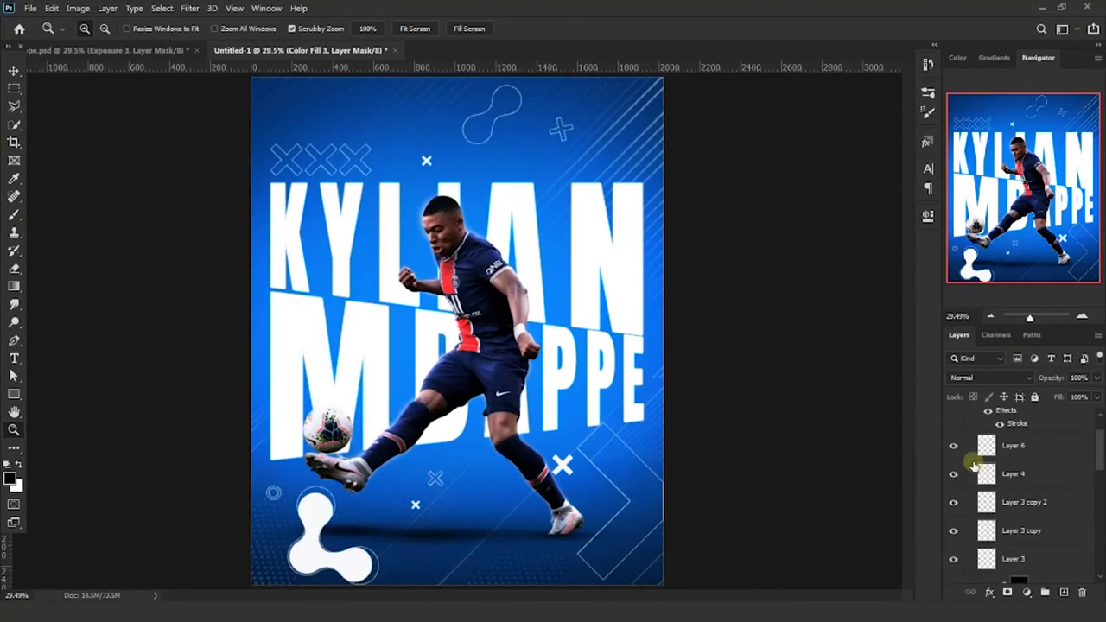
pyautogui.scroll(-3, 950, 546)
pyautogui.moveTo(953, 409); pyautogui.dragTo(959, 444)
# Hide the player cutout, fill, exposure and glow layers.
pyautogui.scroll(-2, 951, 481)
pyautogui.click(953, 551)
pyautogui.scroll(-2, 954, 518)
pyautogui.moveTo(954, 494); pyautogui.dragTo(953, 540)
pyautogui.scroll(-1, 953, 533)
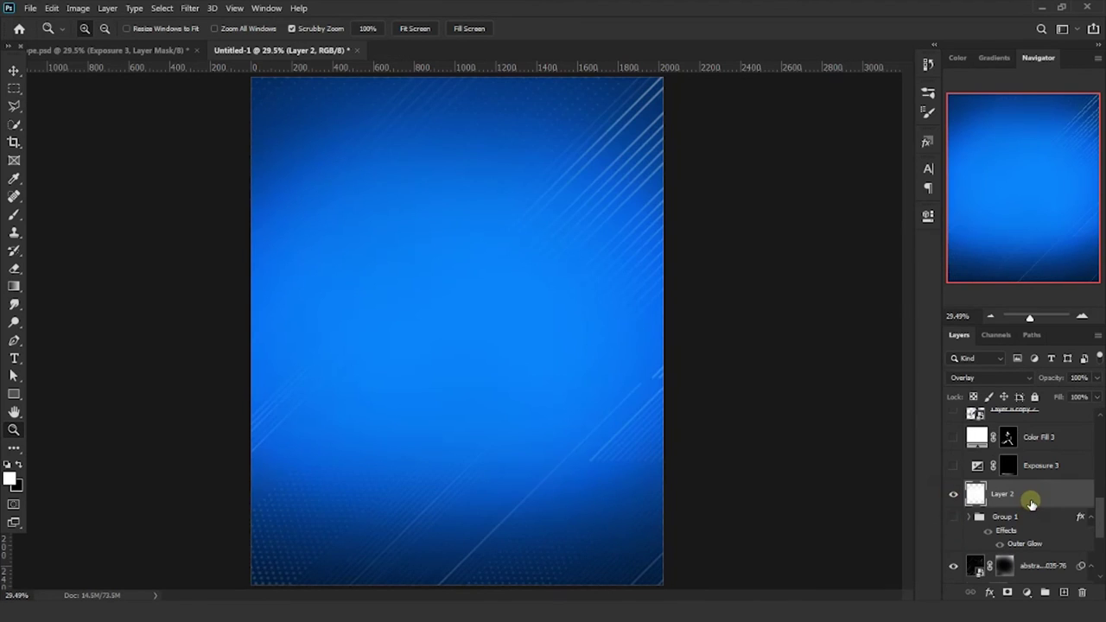
# Move Layer 7 to the top of the stack and set its blend mode to Screen.
pyautogui.moveTo(1002, 339); pyautogui.dragTo(1007, 421)
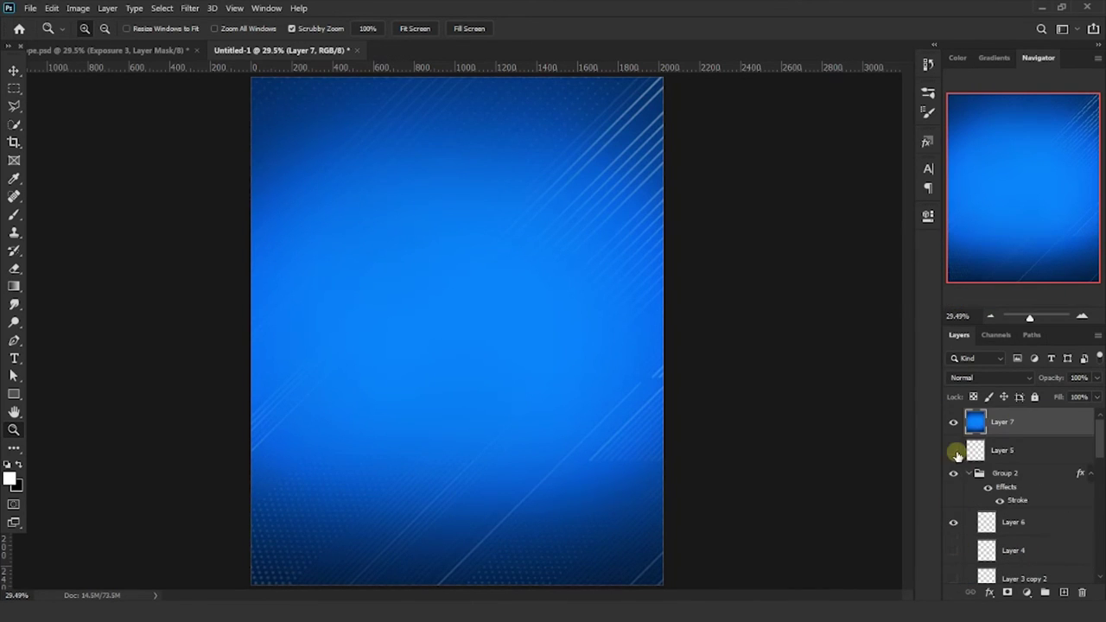
pyautogui.scroll(-2, 954, 497)
pyautogui.scroll(-2, 957, 505)
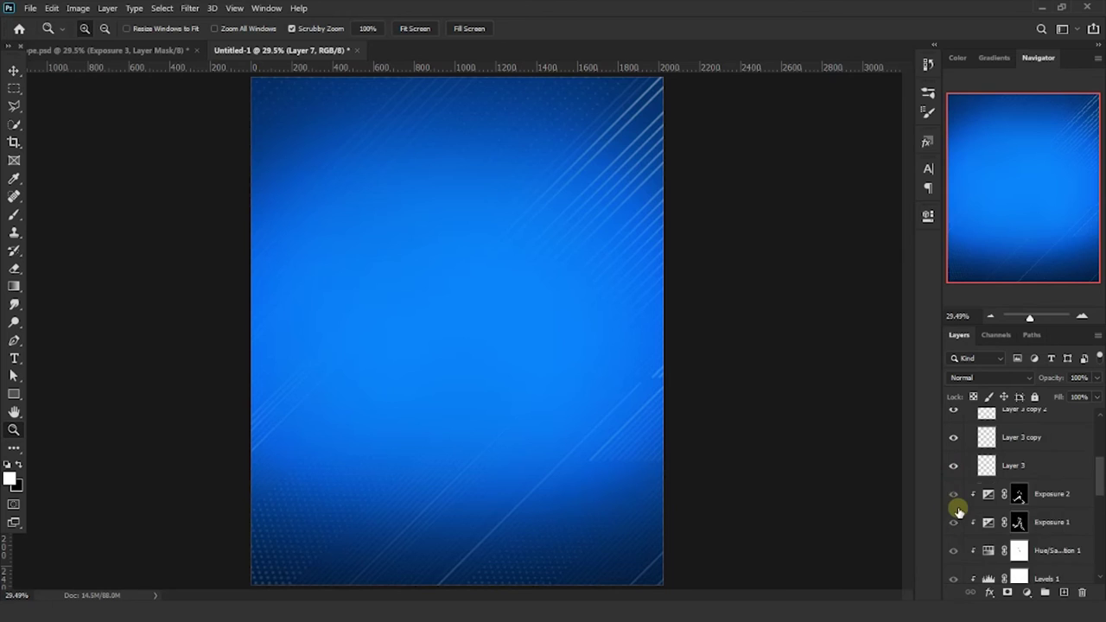
pyautogui.scroll(-1, 954, 499)
pyautogui.scroll(-2, 960, 537)
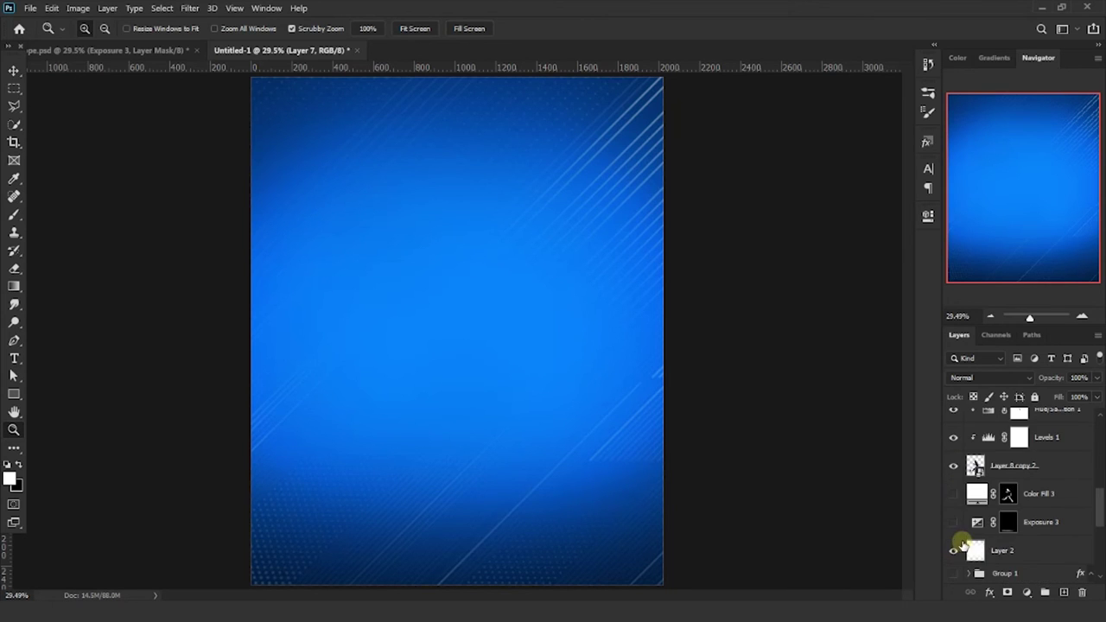
pyautogui.scroll(-3, 952, 499)
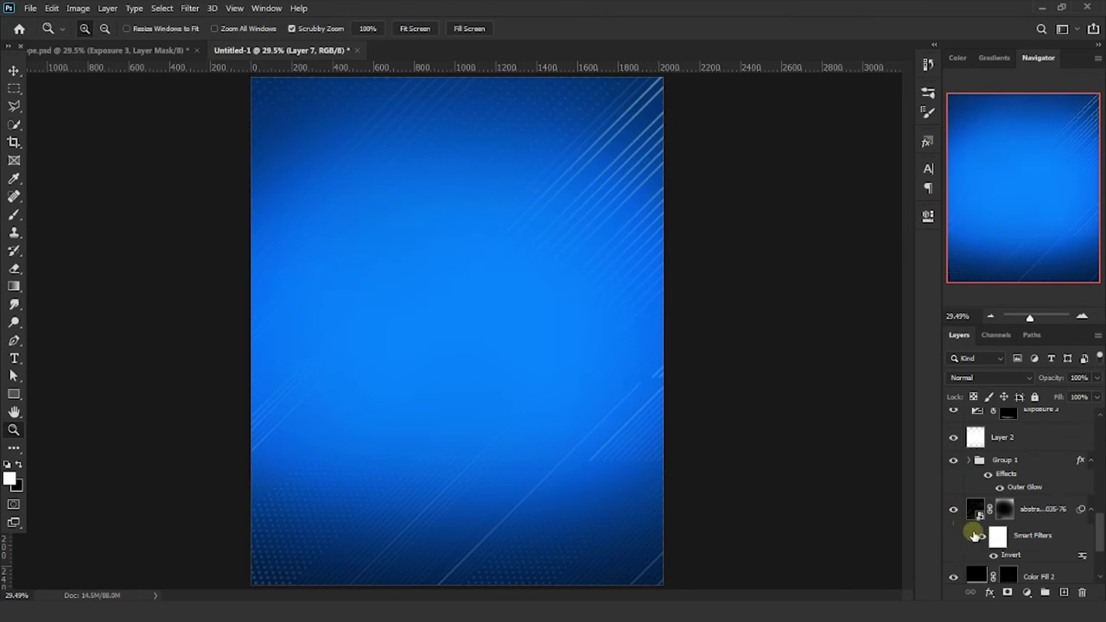
pyautogui.moveTo(1101, 546); pyautogui.dragTo(1022, 406)
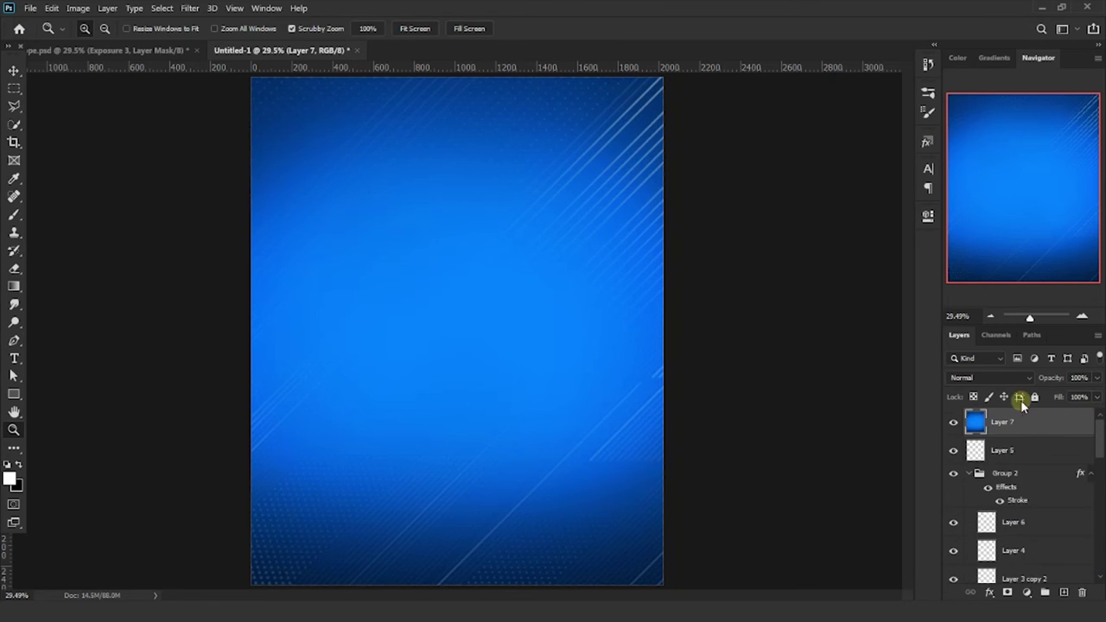
pyautogui.click(996, 378)
pyautogui.click(975, 369)
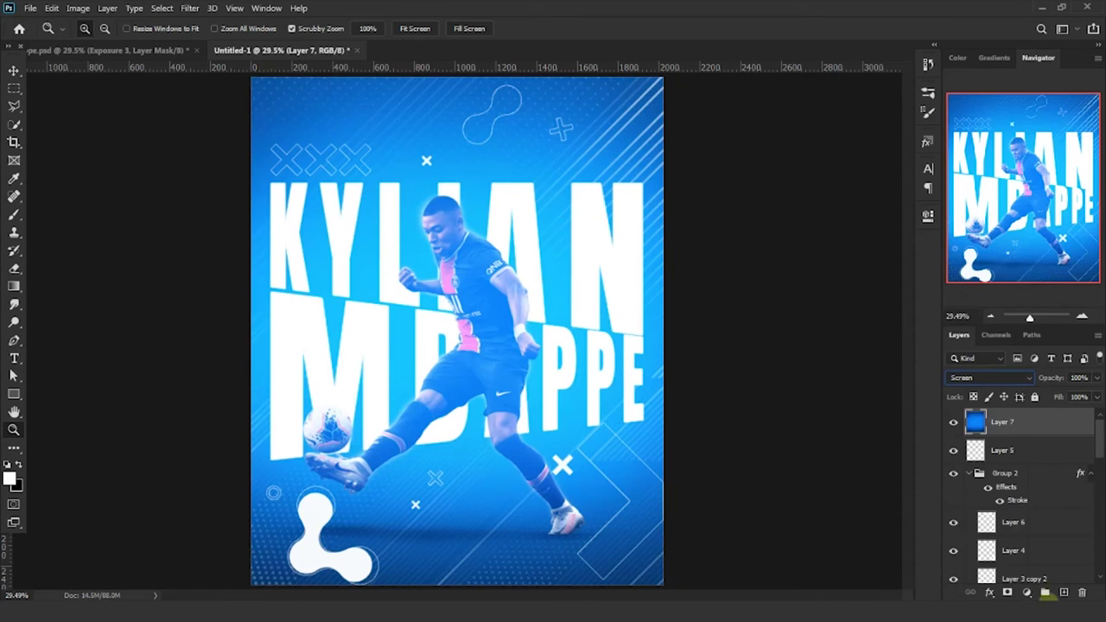
# Add a black mask to Layer 7 and paint the glow back over the player's body and legs.
pyautogui.keyDown('alt'); pyautogui.click(1006, 591); pyautogui.keyUp('alt')
pyautogui.press('b')
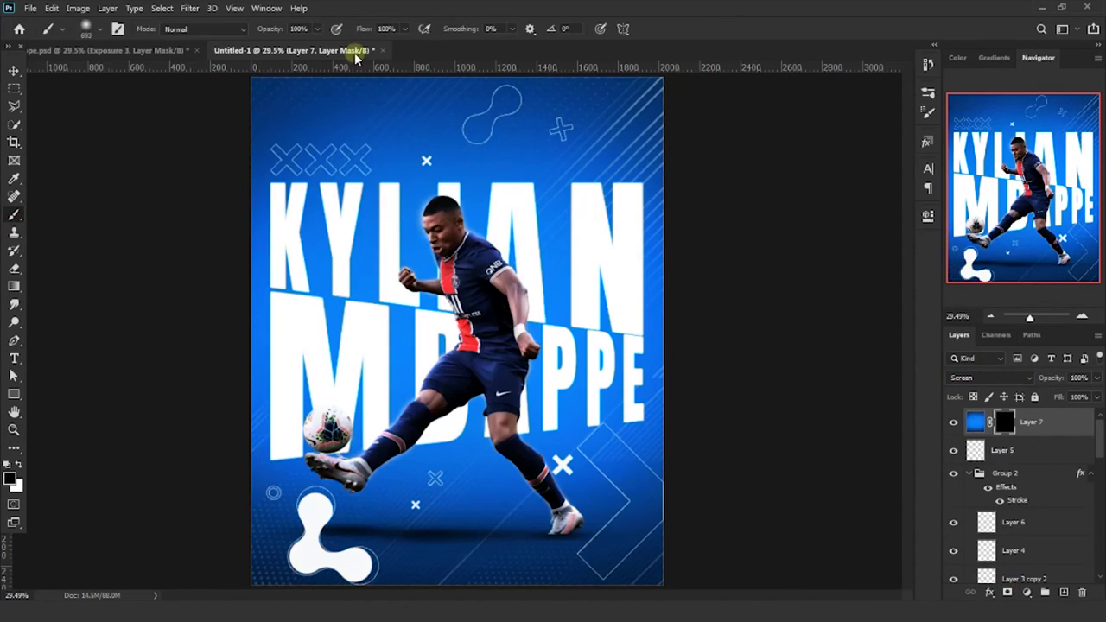
pyautogui.moveTo(445, 223)
pyautogui.mouseDown()
pyautogui.moveTo(339, 480)
pyautogui.moveTo(516, 248)
pyautogui.mouseUp()
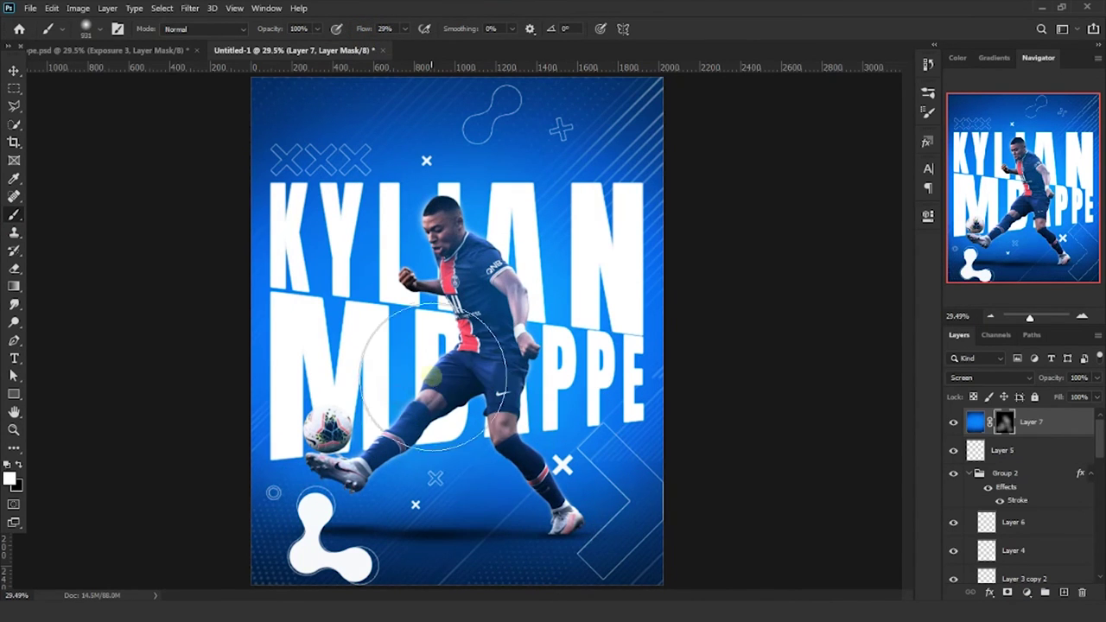
pyautogui.rightClick(341, 495)
pyautogui.moveTo(554, 509); pyautogui.dragTo(593, 291)
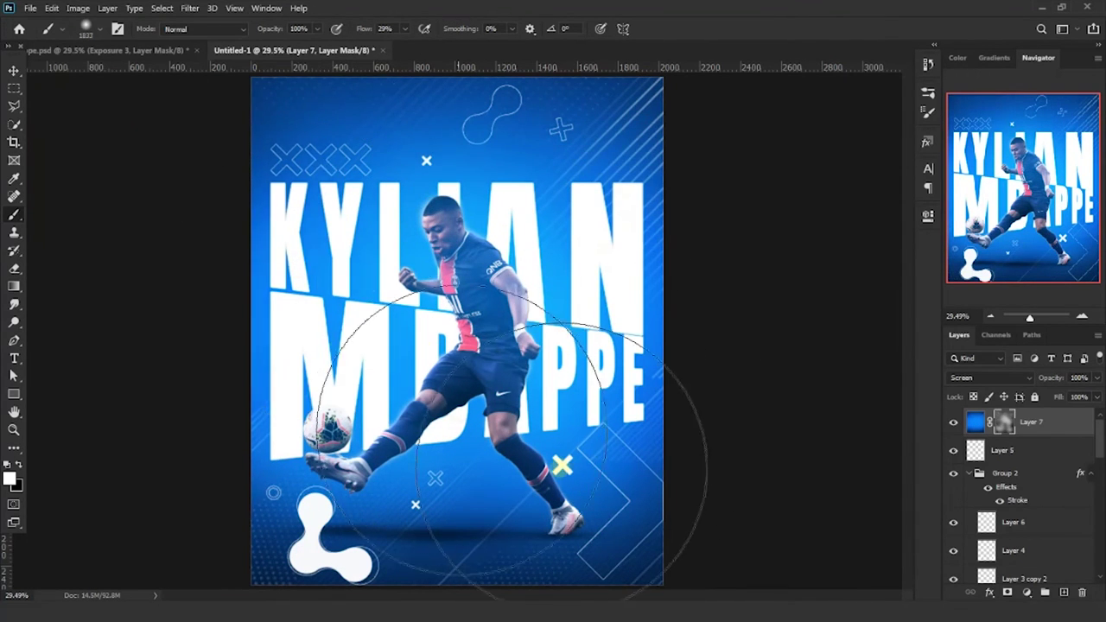
pyautogui.scroll(2, 536, 359)
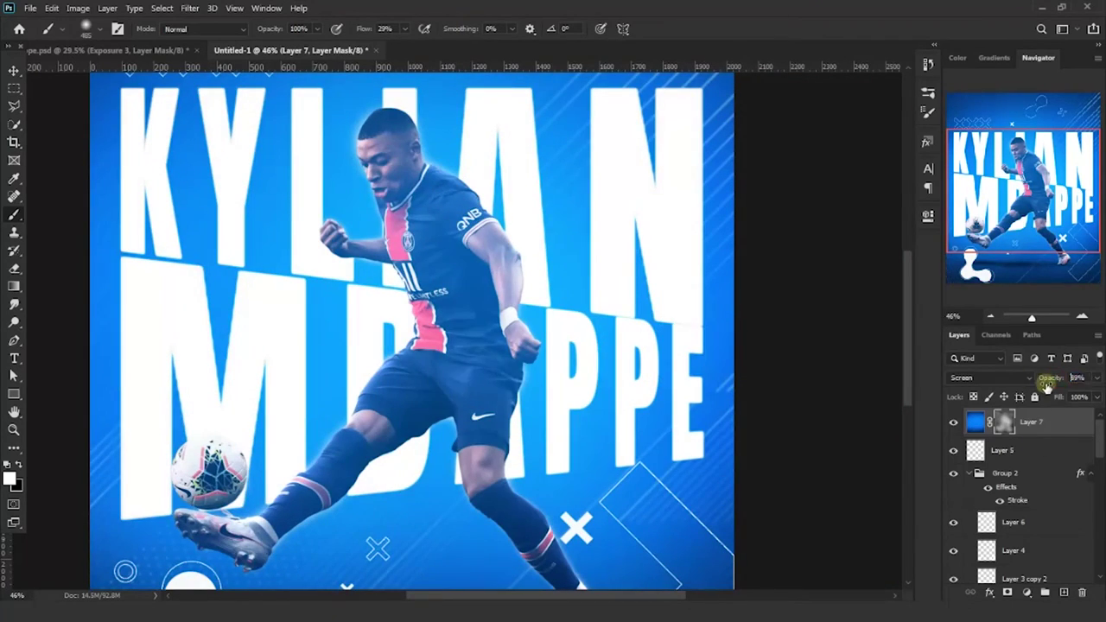
# Keep Layer 7 in Screen at reduced opacity, fit the poster on screen, and add Layer 8.
pyautogui.click(985, 379)
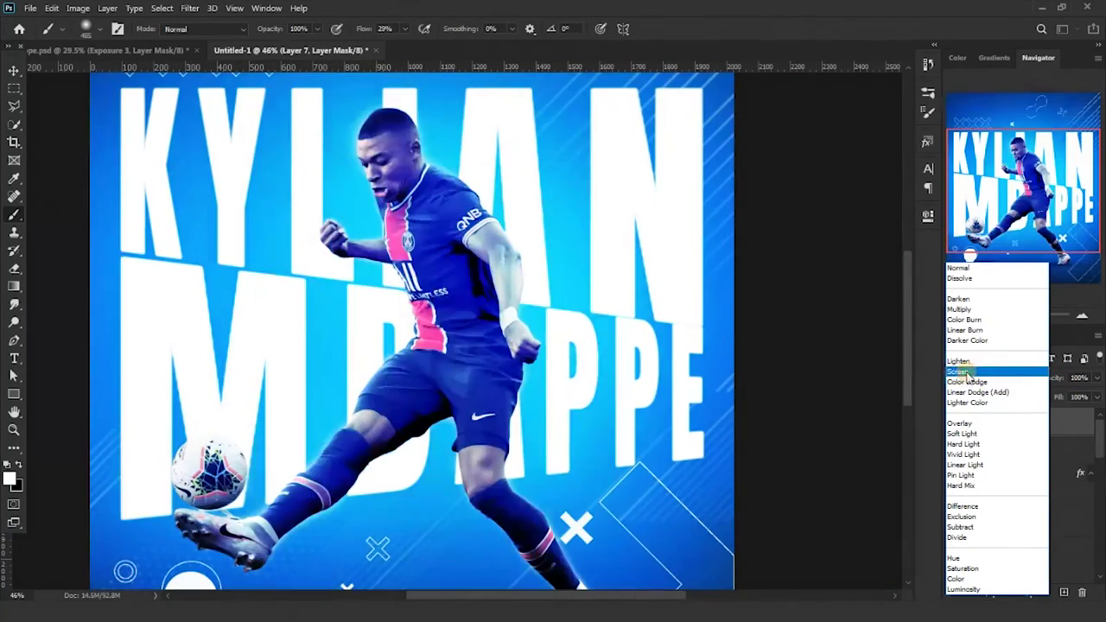
pyautogui.click(959, 371)
pyautogui.moveTo(1045, 378); pyautogui.dragTo(1024, 389)
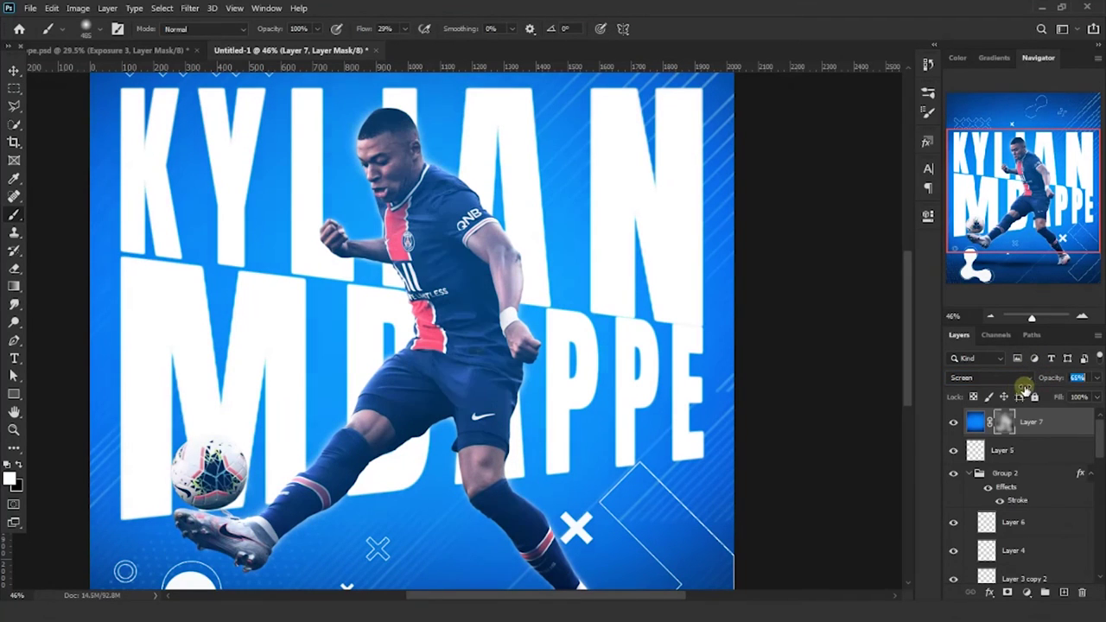
pyautogui.click(14, 428)
pyautogui.rightClick(364, 292)
pyautogui.click(385, 299)
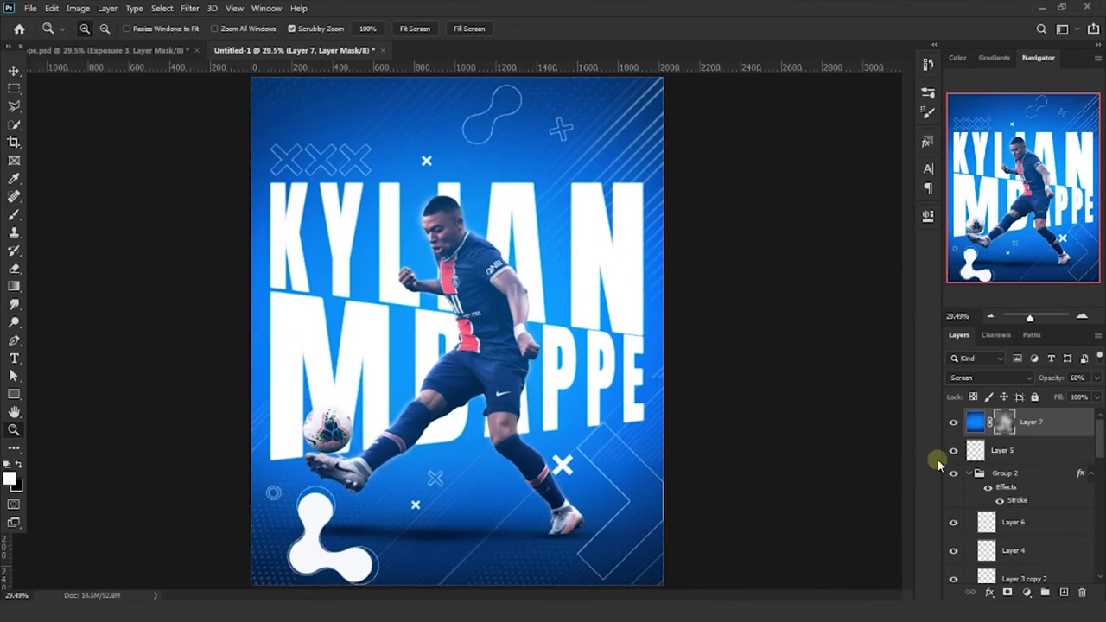
pyautogui.click(13, 216)
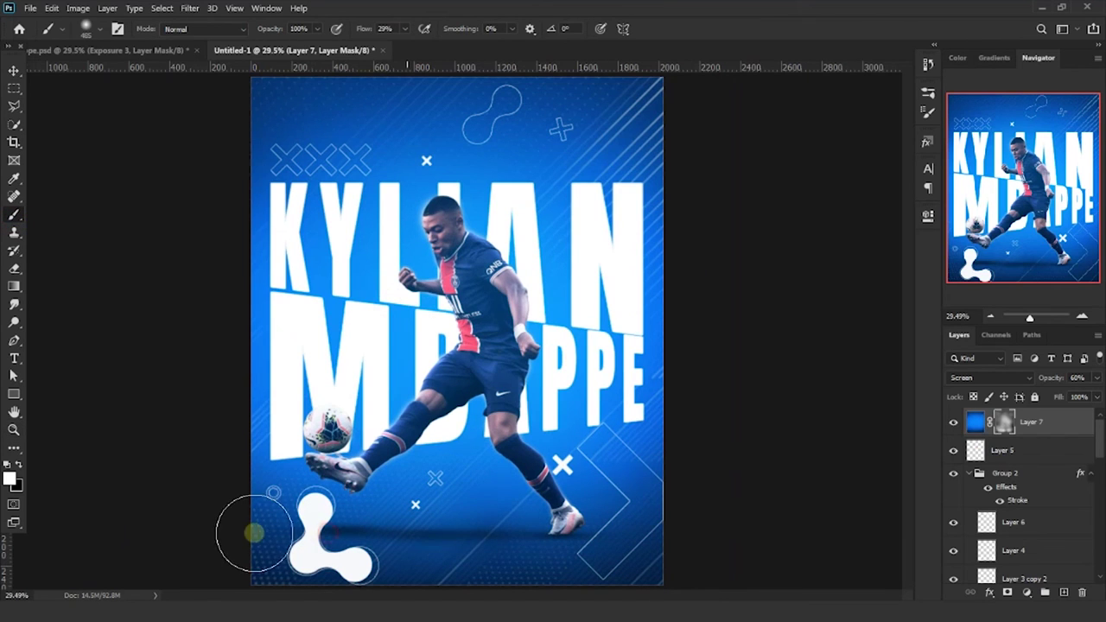
pyautogui.moveTo(1023, 378); pyautogui.dragTo(1029, 381)
pyautogui.click(1062, 593)
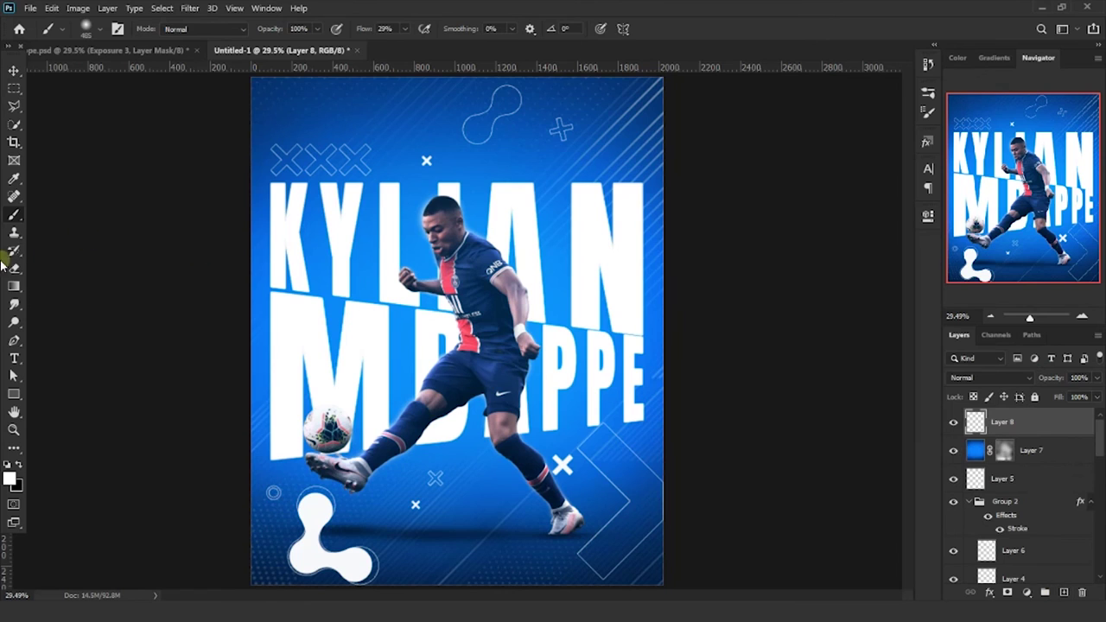
# Fill Layer 8 entirely with black using the Paint Bucket.
pyautogui.rightClick(14, 286)
pyautogui.click(52, 302)
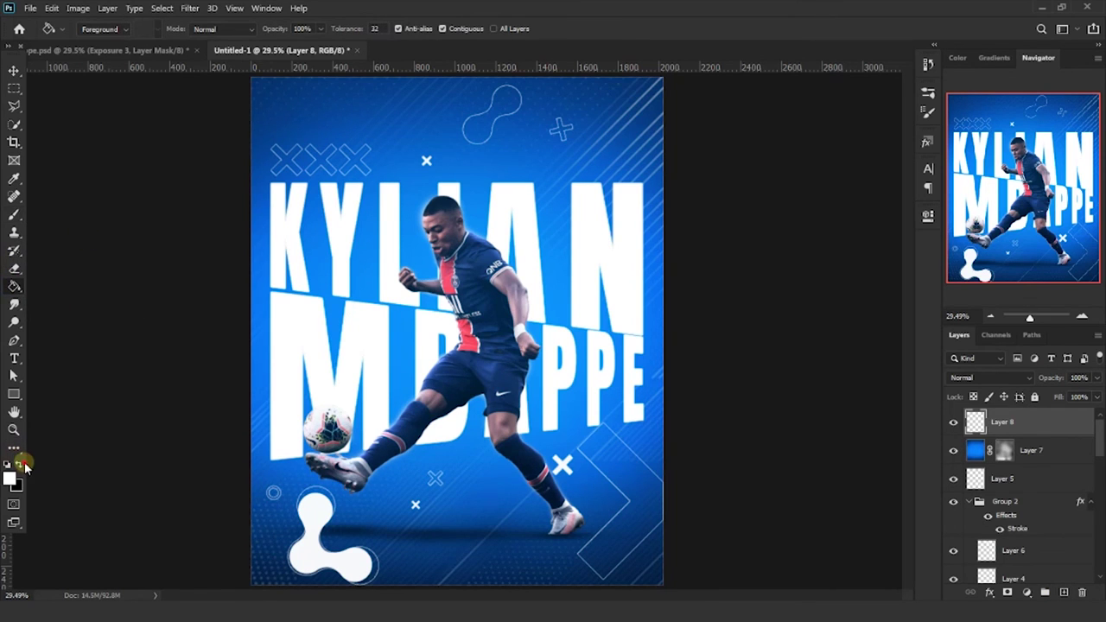
pyautogui.click(400, 335)
pyautogui.click(9, 71)
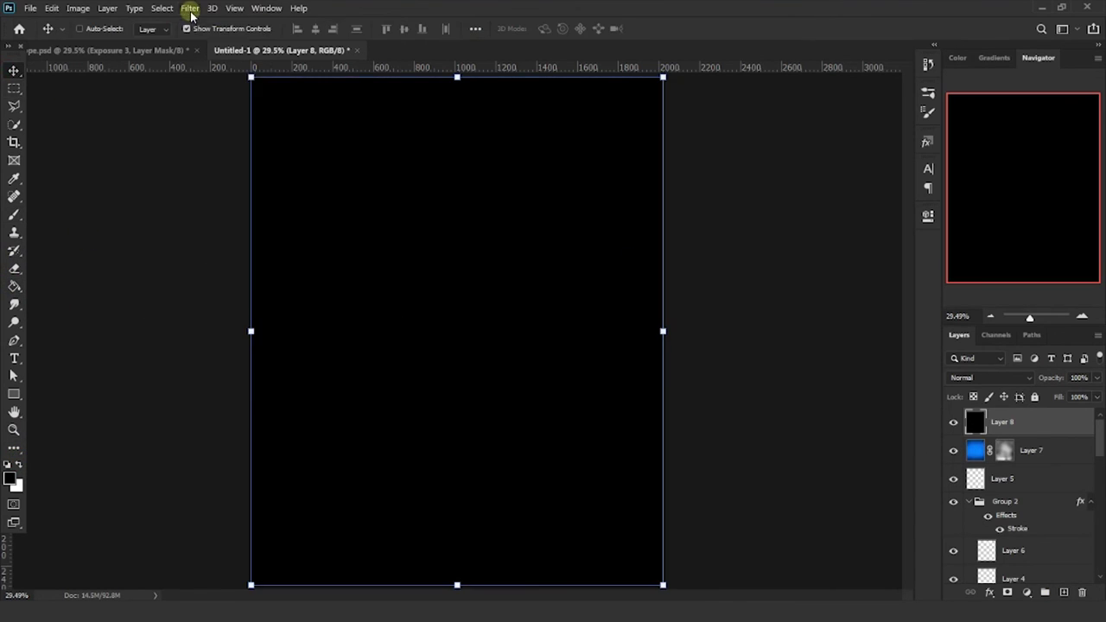
# Add 7.26% Gaussian noise to Layer 8 and blend it in Screen mode.
pyautogui.click(190, 8)
pyautogui.click(388, 201)
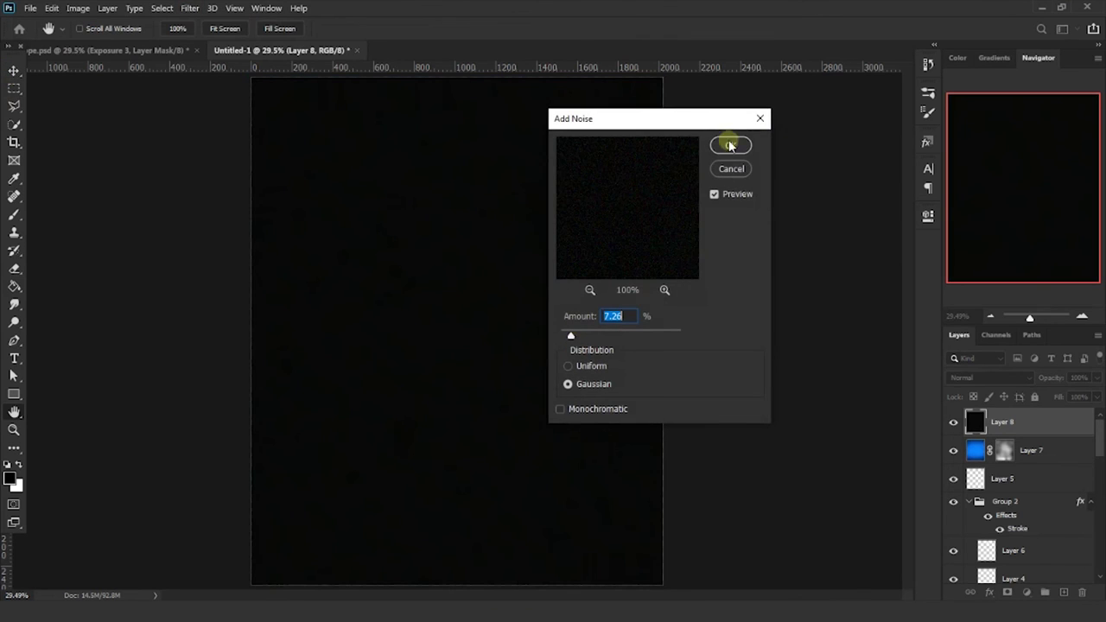
pyautogui.press('Return')
pyautogui.click(959, 378)
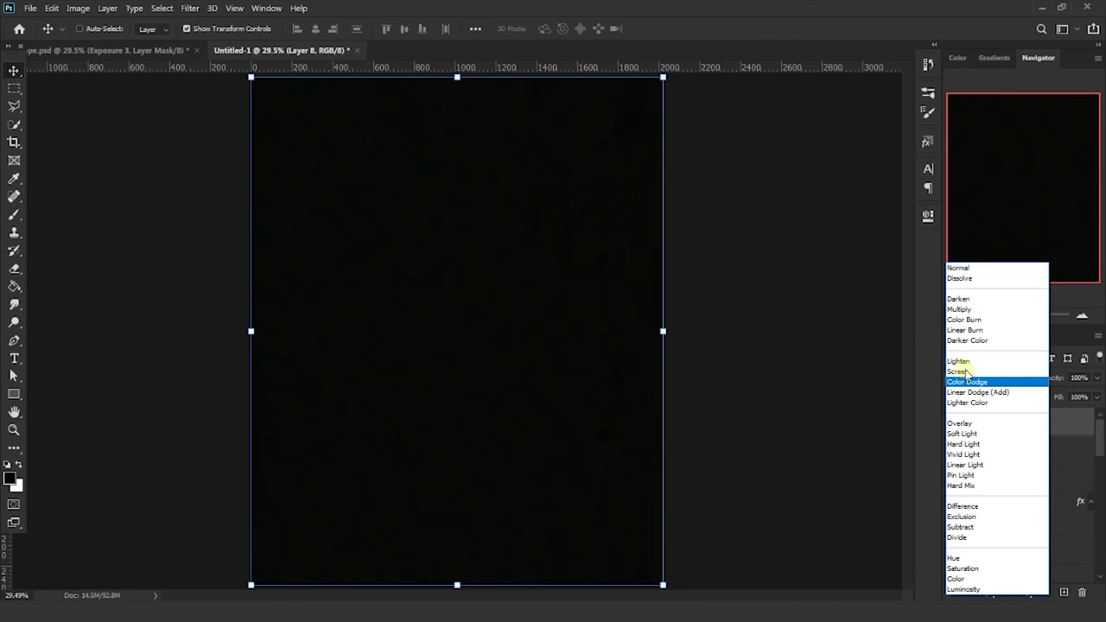
pyautogui.click(968, 372)
pyautogui.click(14, 430)
pyautogui.rightClick(473, 277)
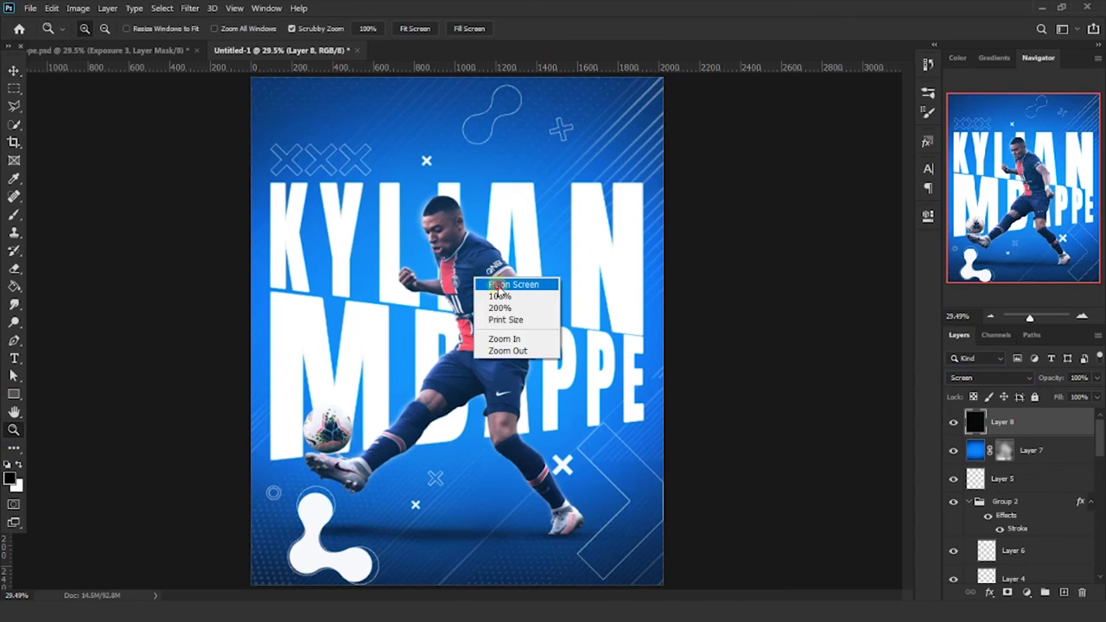
pyautogui.press('Escape')
# Check the Color Fill 3 mask at the player's face with a smaller brush, then fit the poster on screen.
pyautogui.scroll(3, 1028, 501)
pyautogui.click(1037, 466)
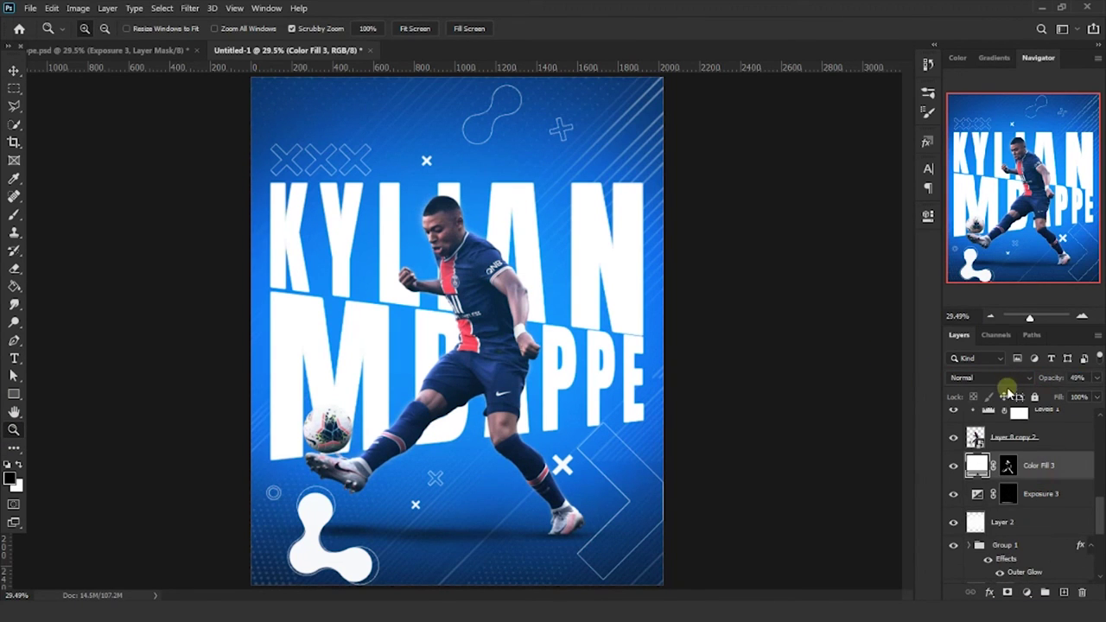
pyautogui.click(439, 200)
pyautogui.click(14, 215)
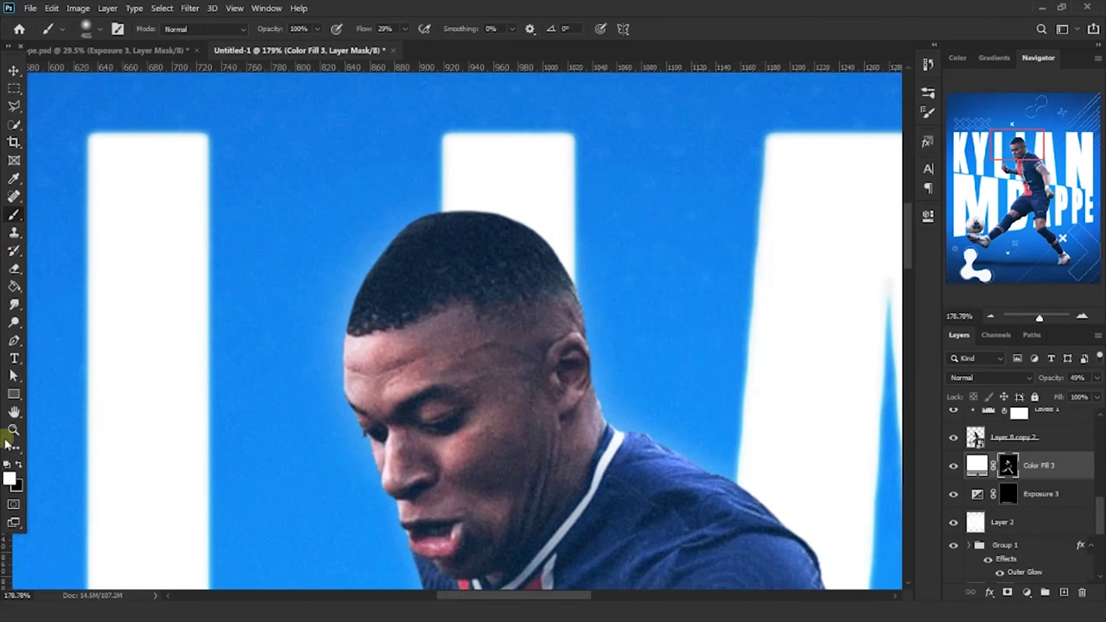
pyautogui.rightClick(345, 212)
pyautogui.press('Return')
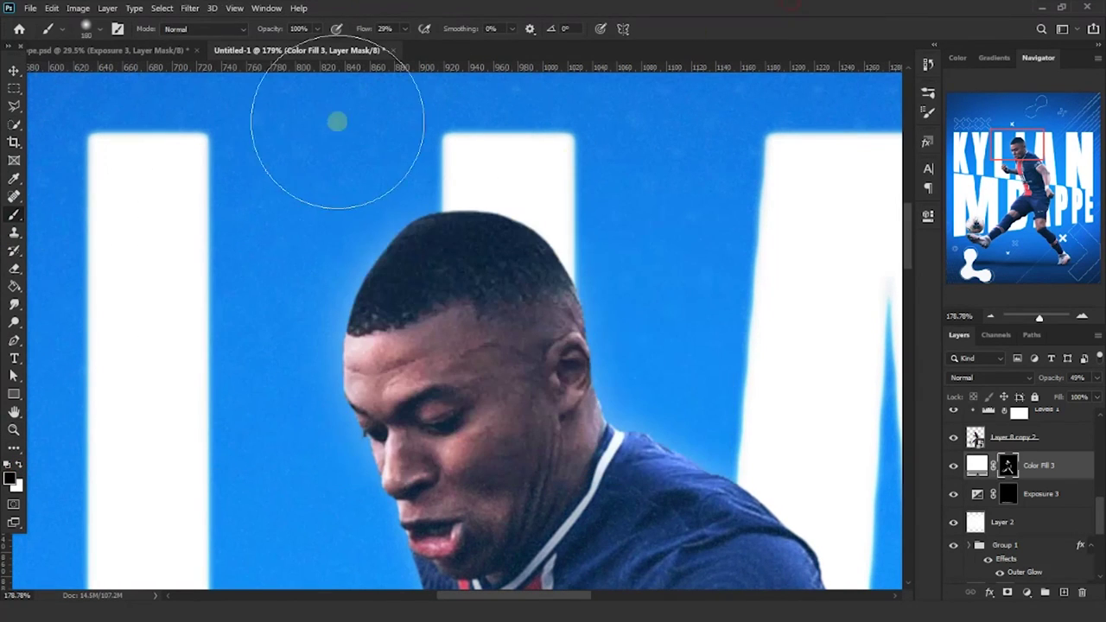
pyautogui.press('z')
pyautogui.hotkey('ctrl', '0')
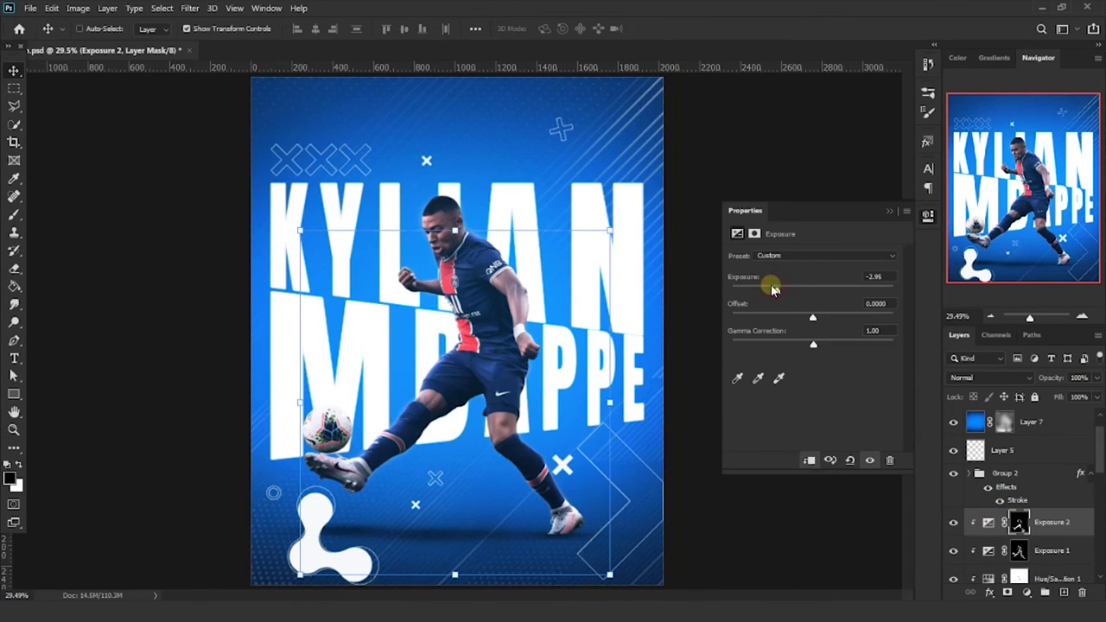
# Raise Exposure 1 to +2.03 and toggle Exposure 2 to compare the look.
pyautogui.click(986, 552)
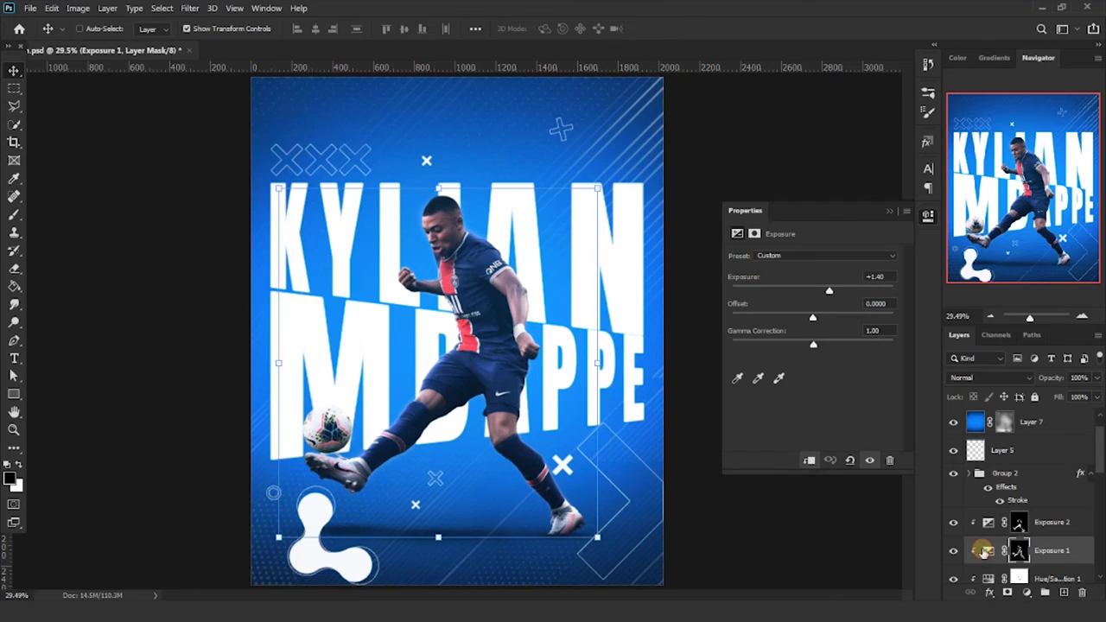
pyautogui.moveTo(843, 292); pyautogui.dragTo(838, 293)
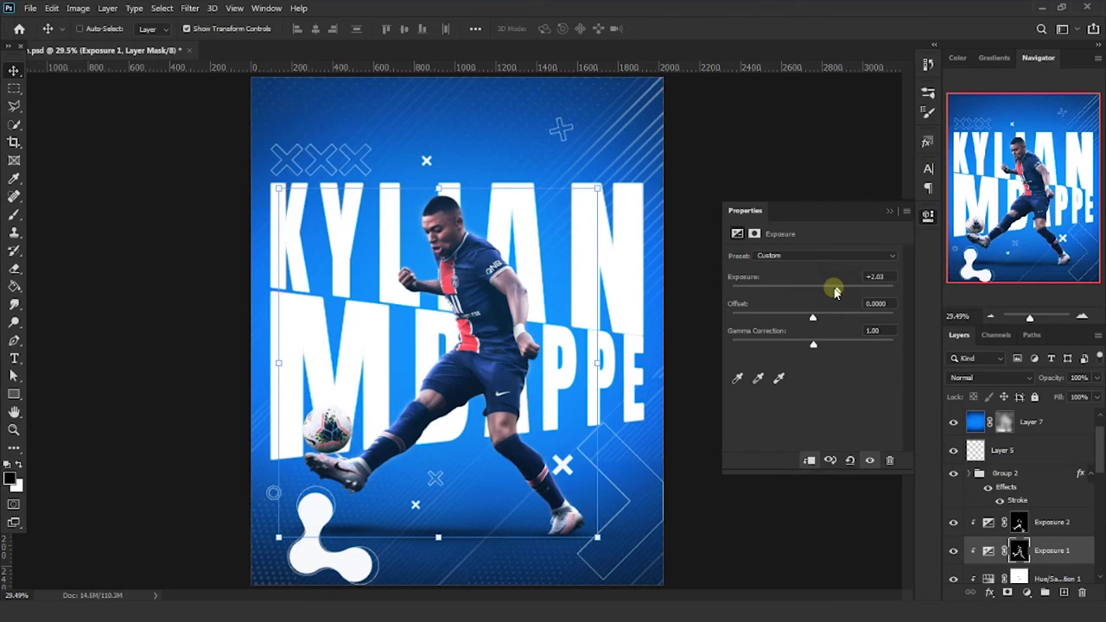
pyautogui.click(953, 524)
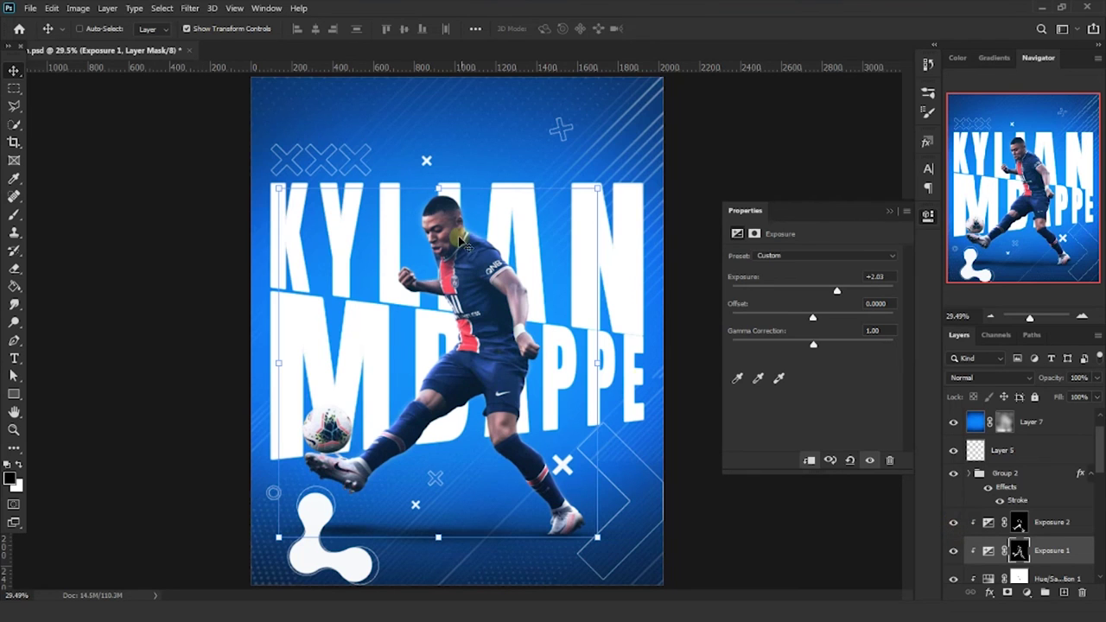
# Zoom in to check the jersey detail, fit the poster on screen, and close Properties.
pyautogui.click(14, 428)
pyautogui.moveTo(497, 274); pyautogui.dragTo(522, 282)
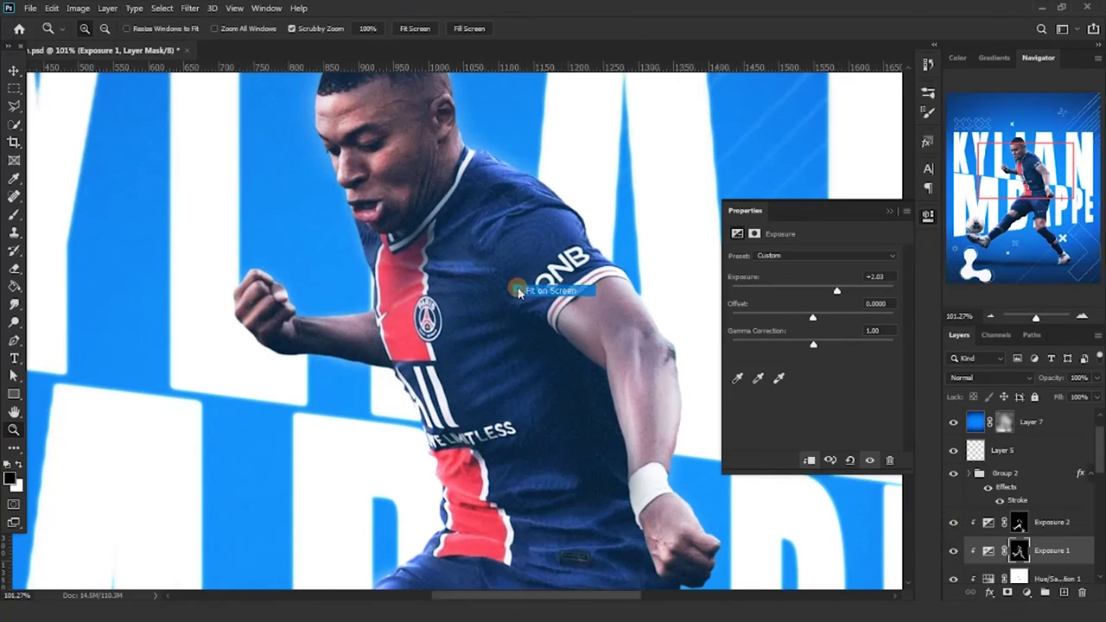
pyautogui.click(519, 291)
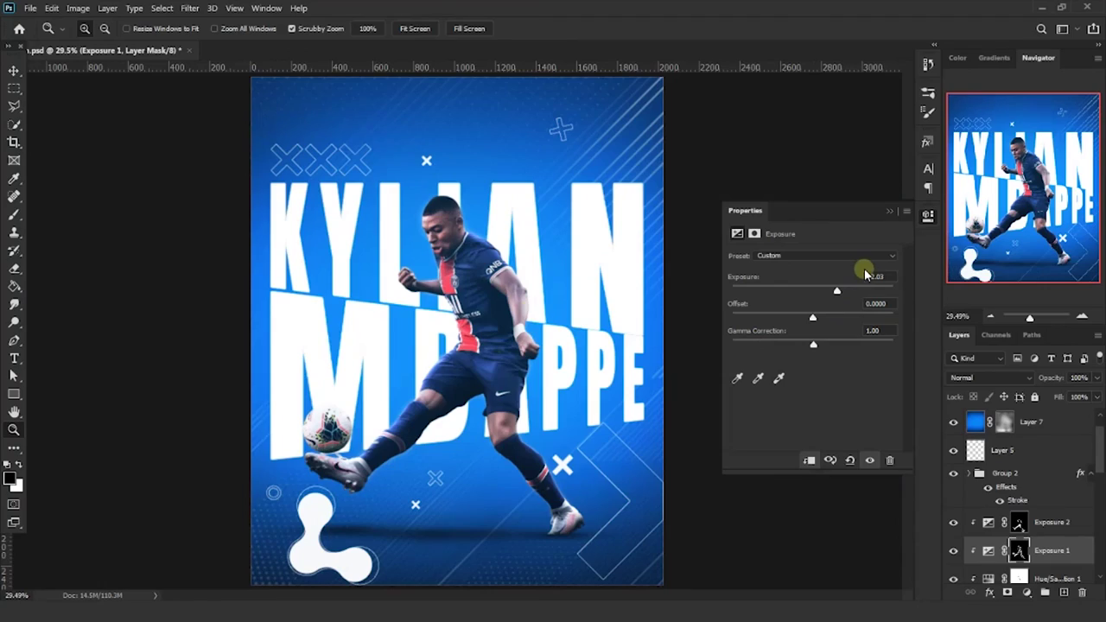
pyautogui.click(890, 215)
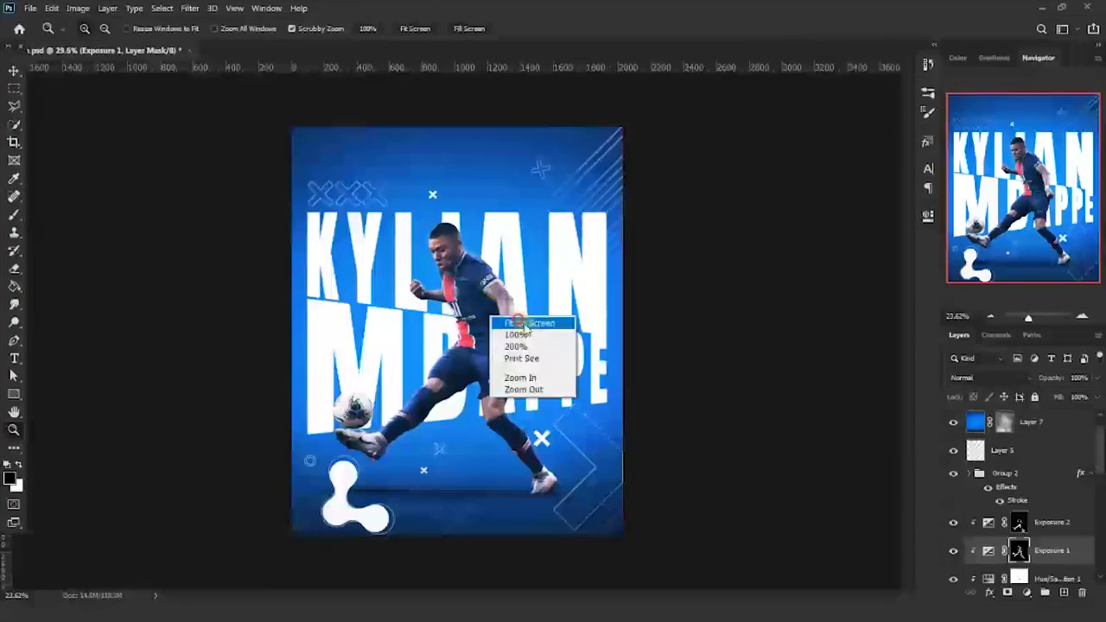